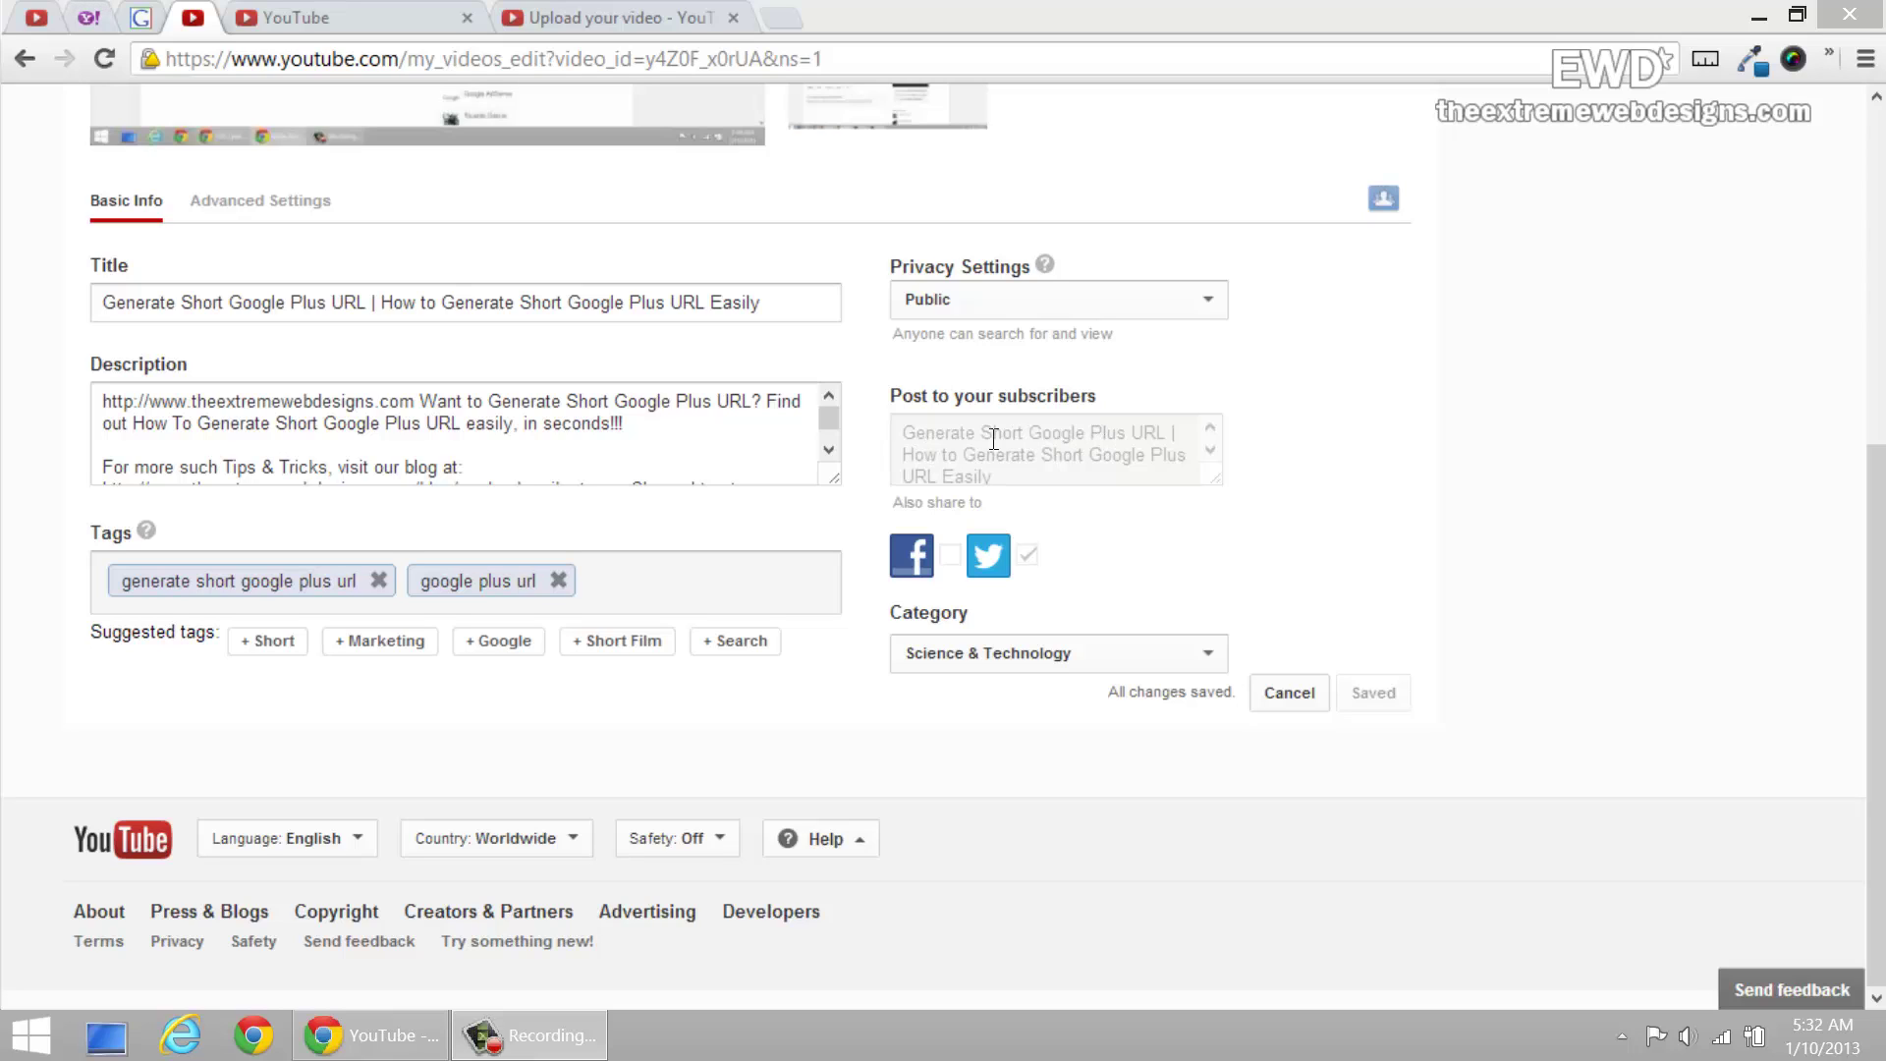
Compare the Create Restore Point and Generate Short Google Plus URL videos' edit settings and subscriber messages.
click(328, 3)
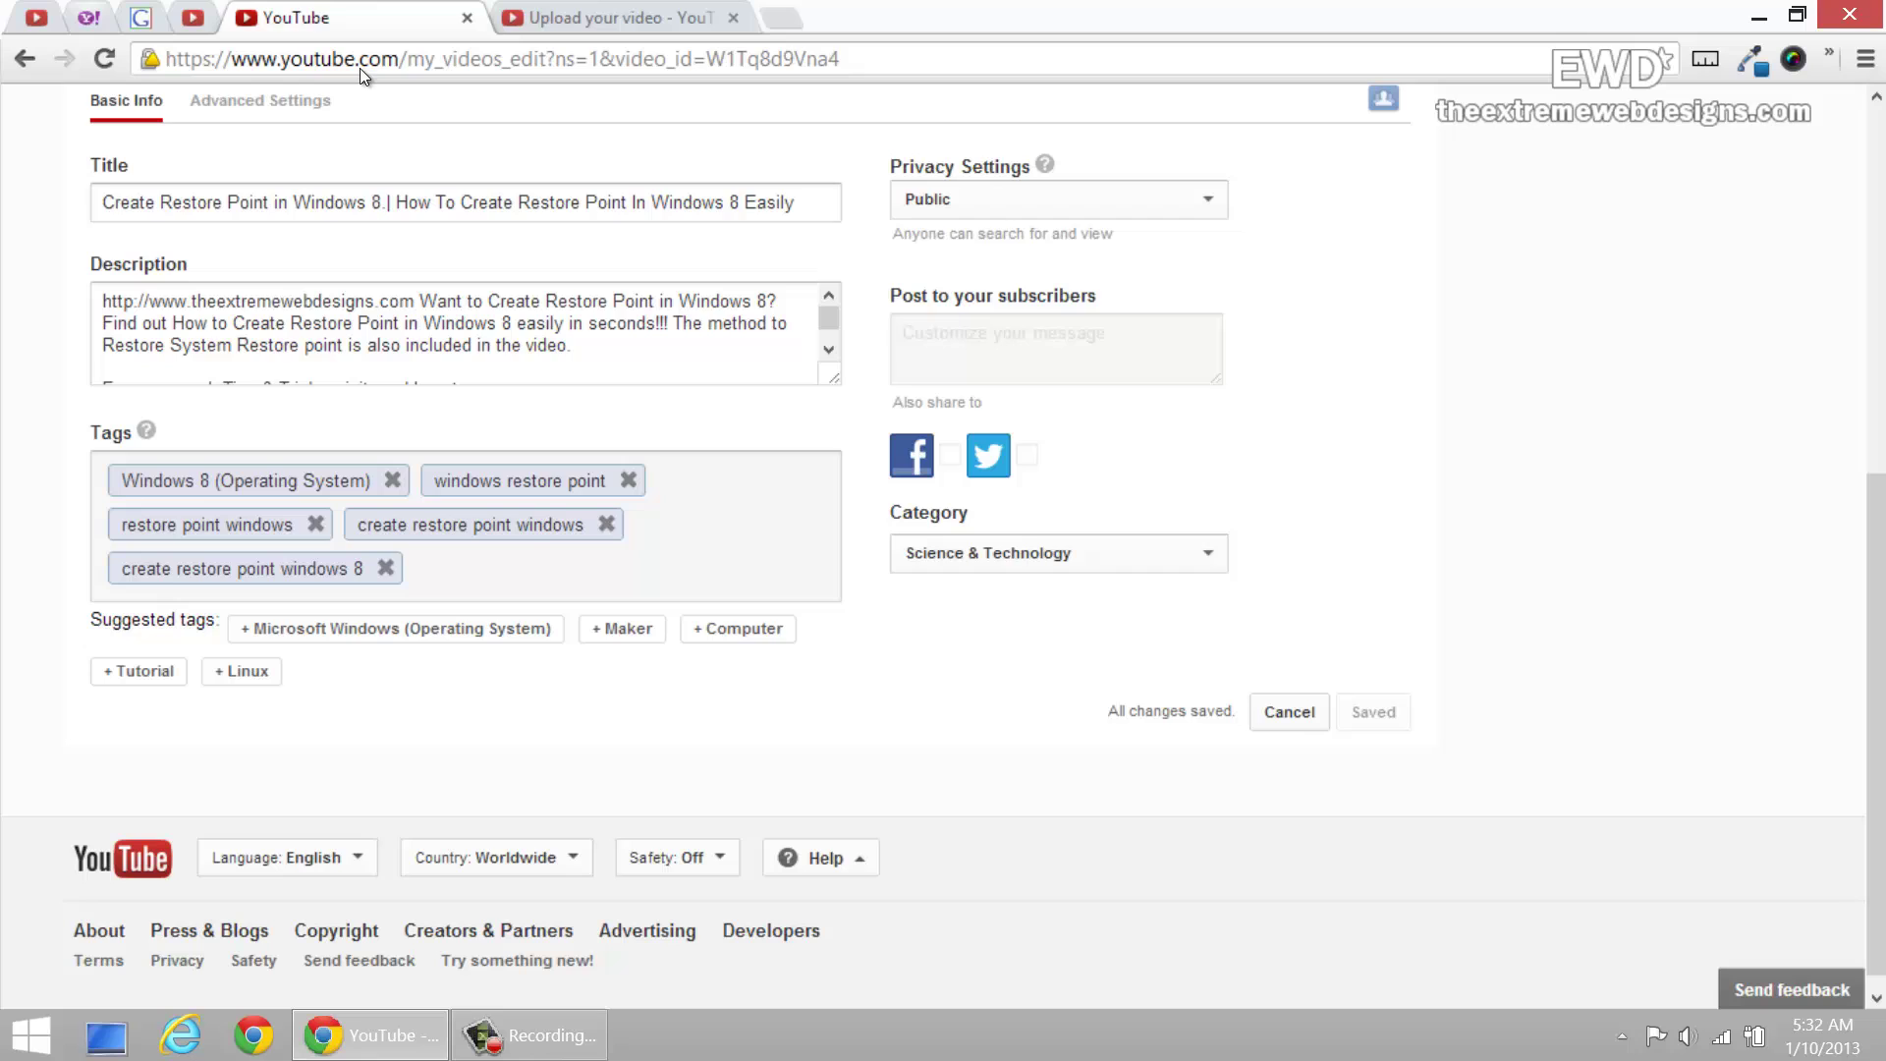
click(191, 23)
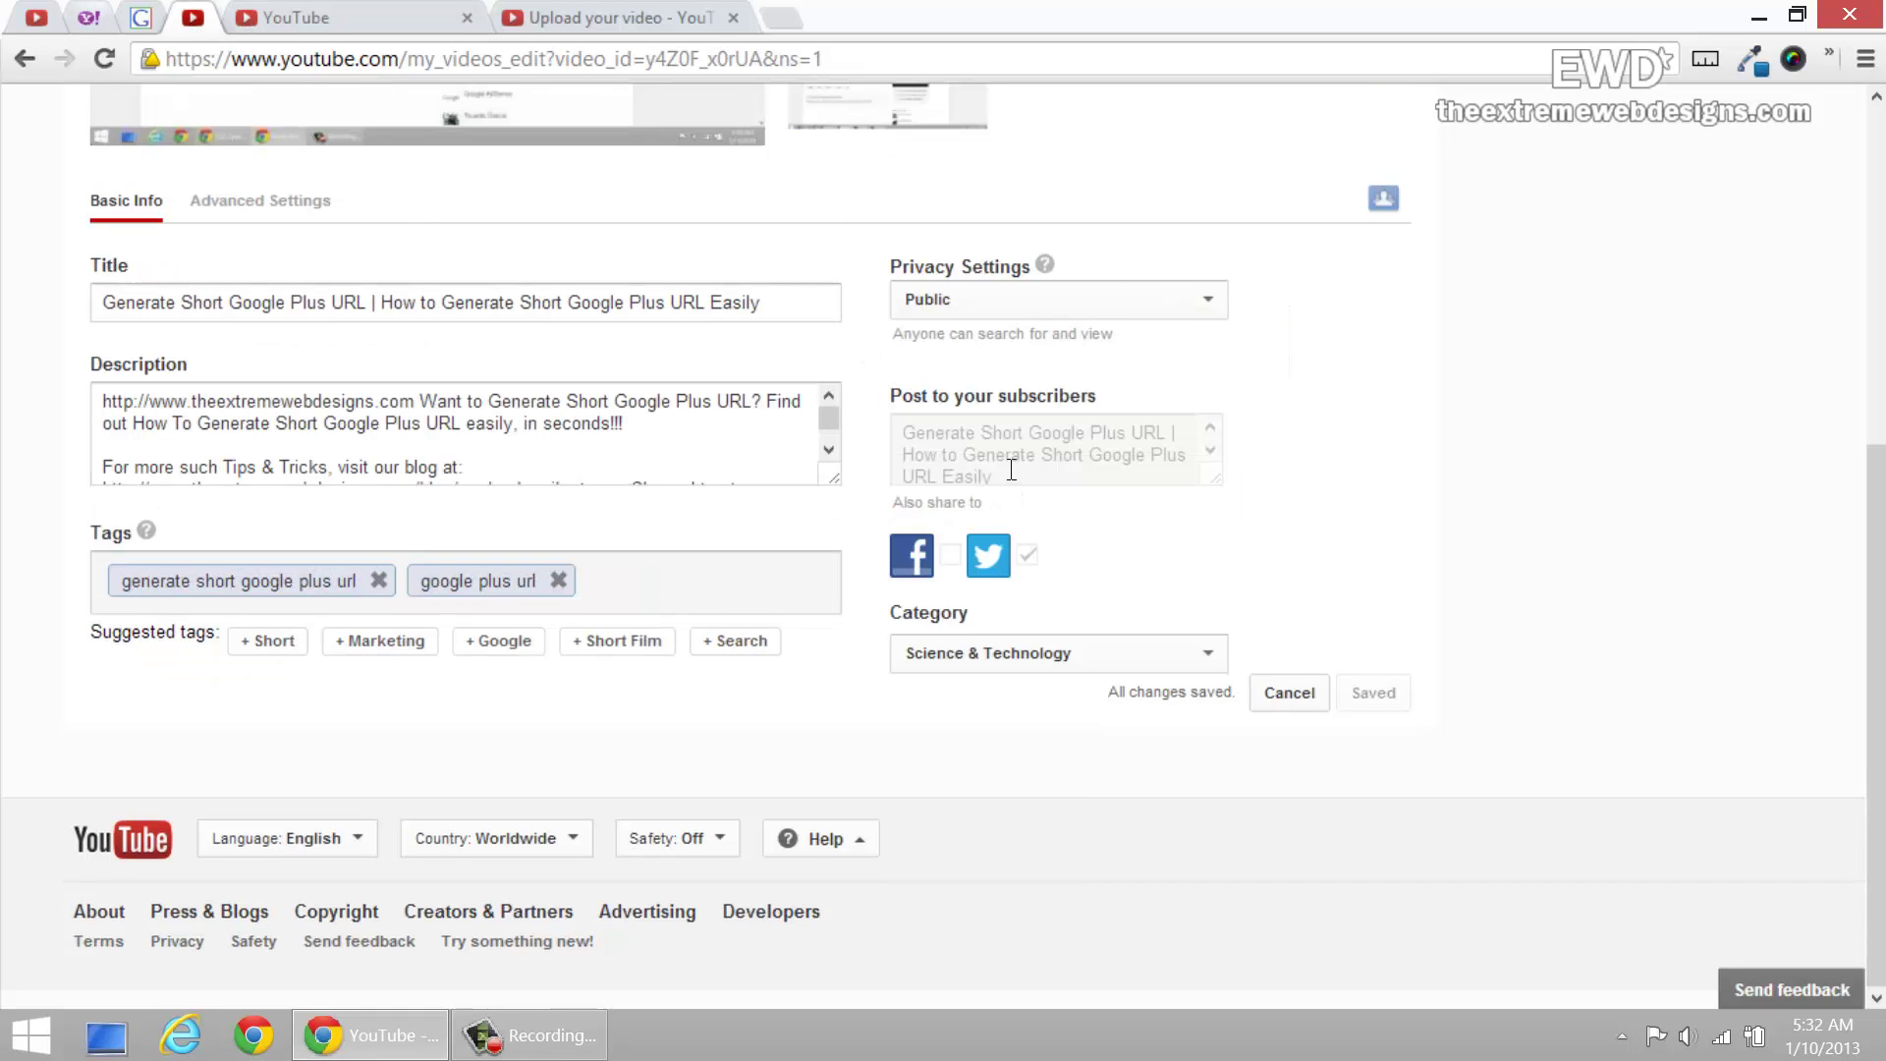
drag(960, 434, 1034, 478)
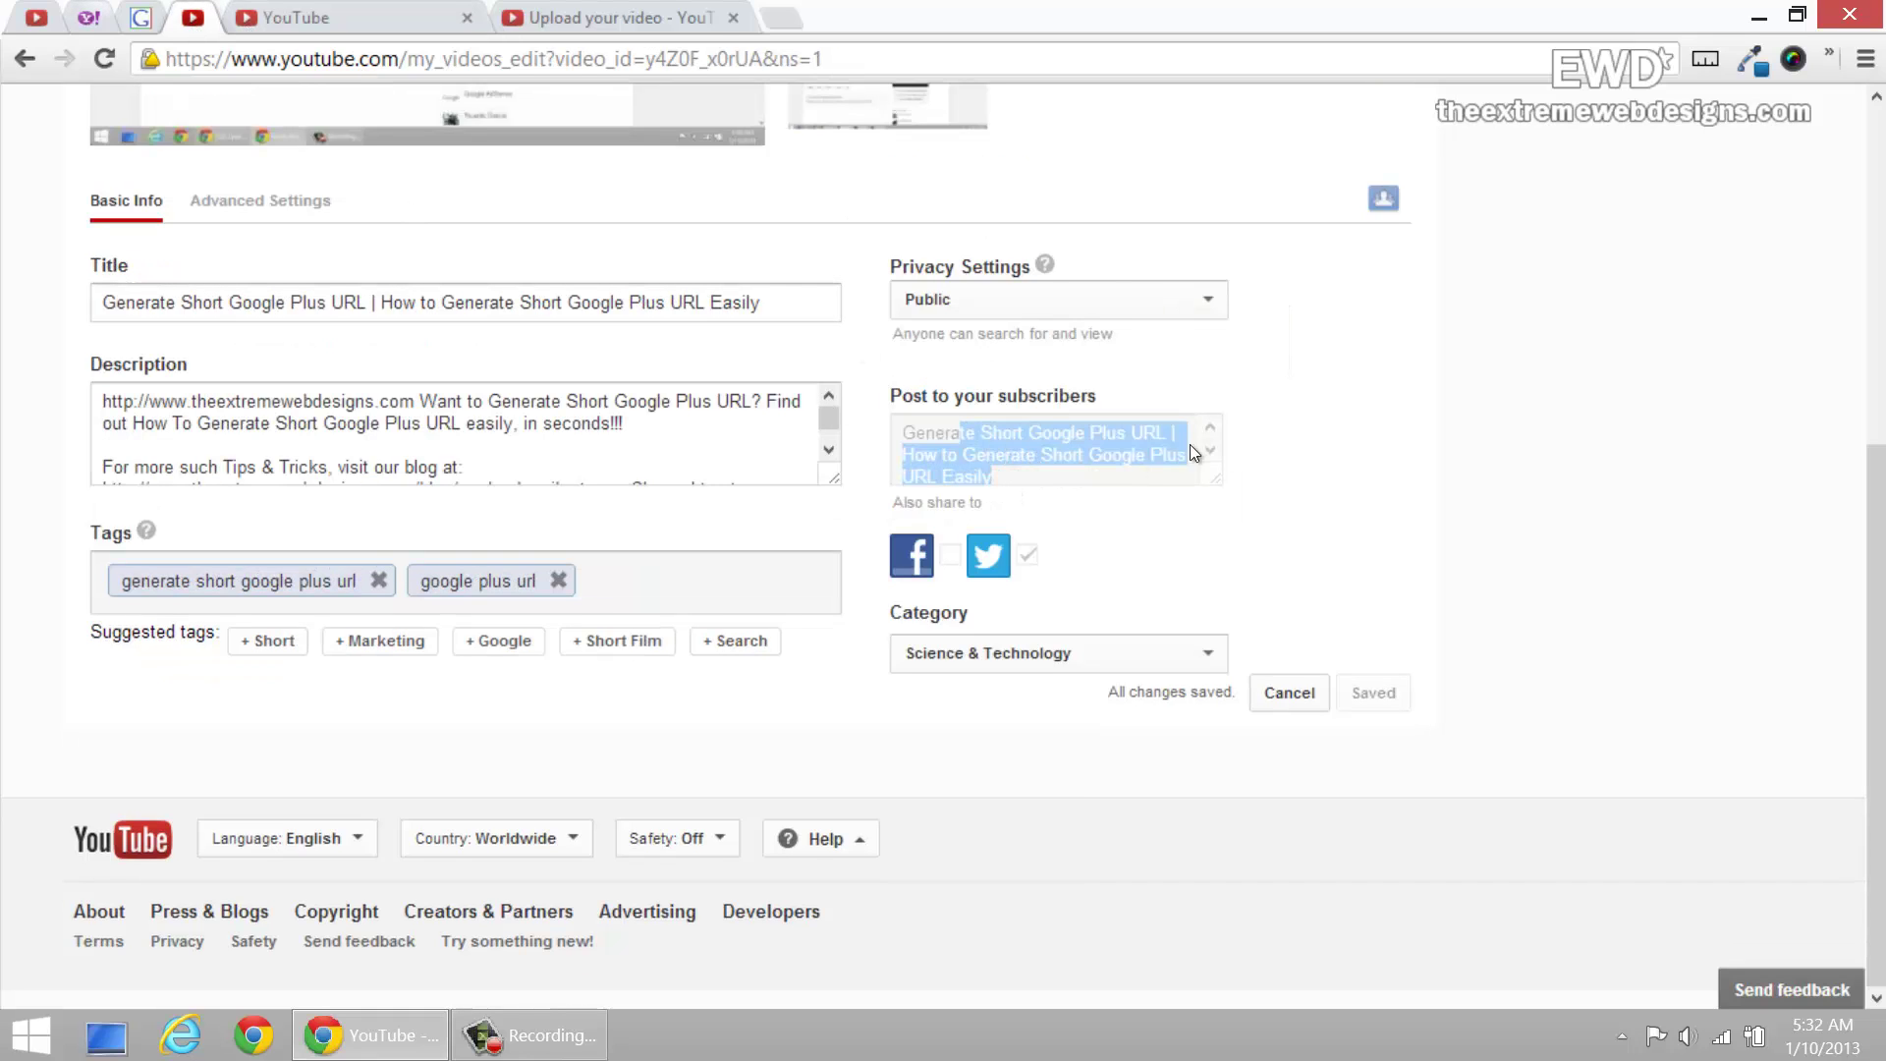
click(1254, 422)
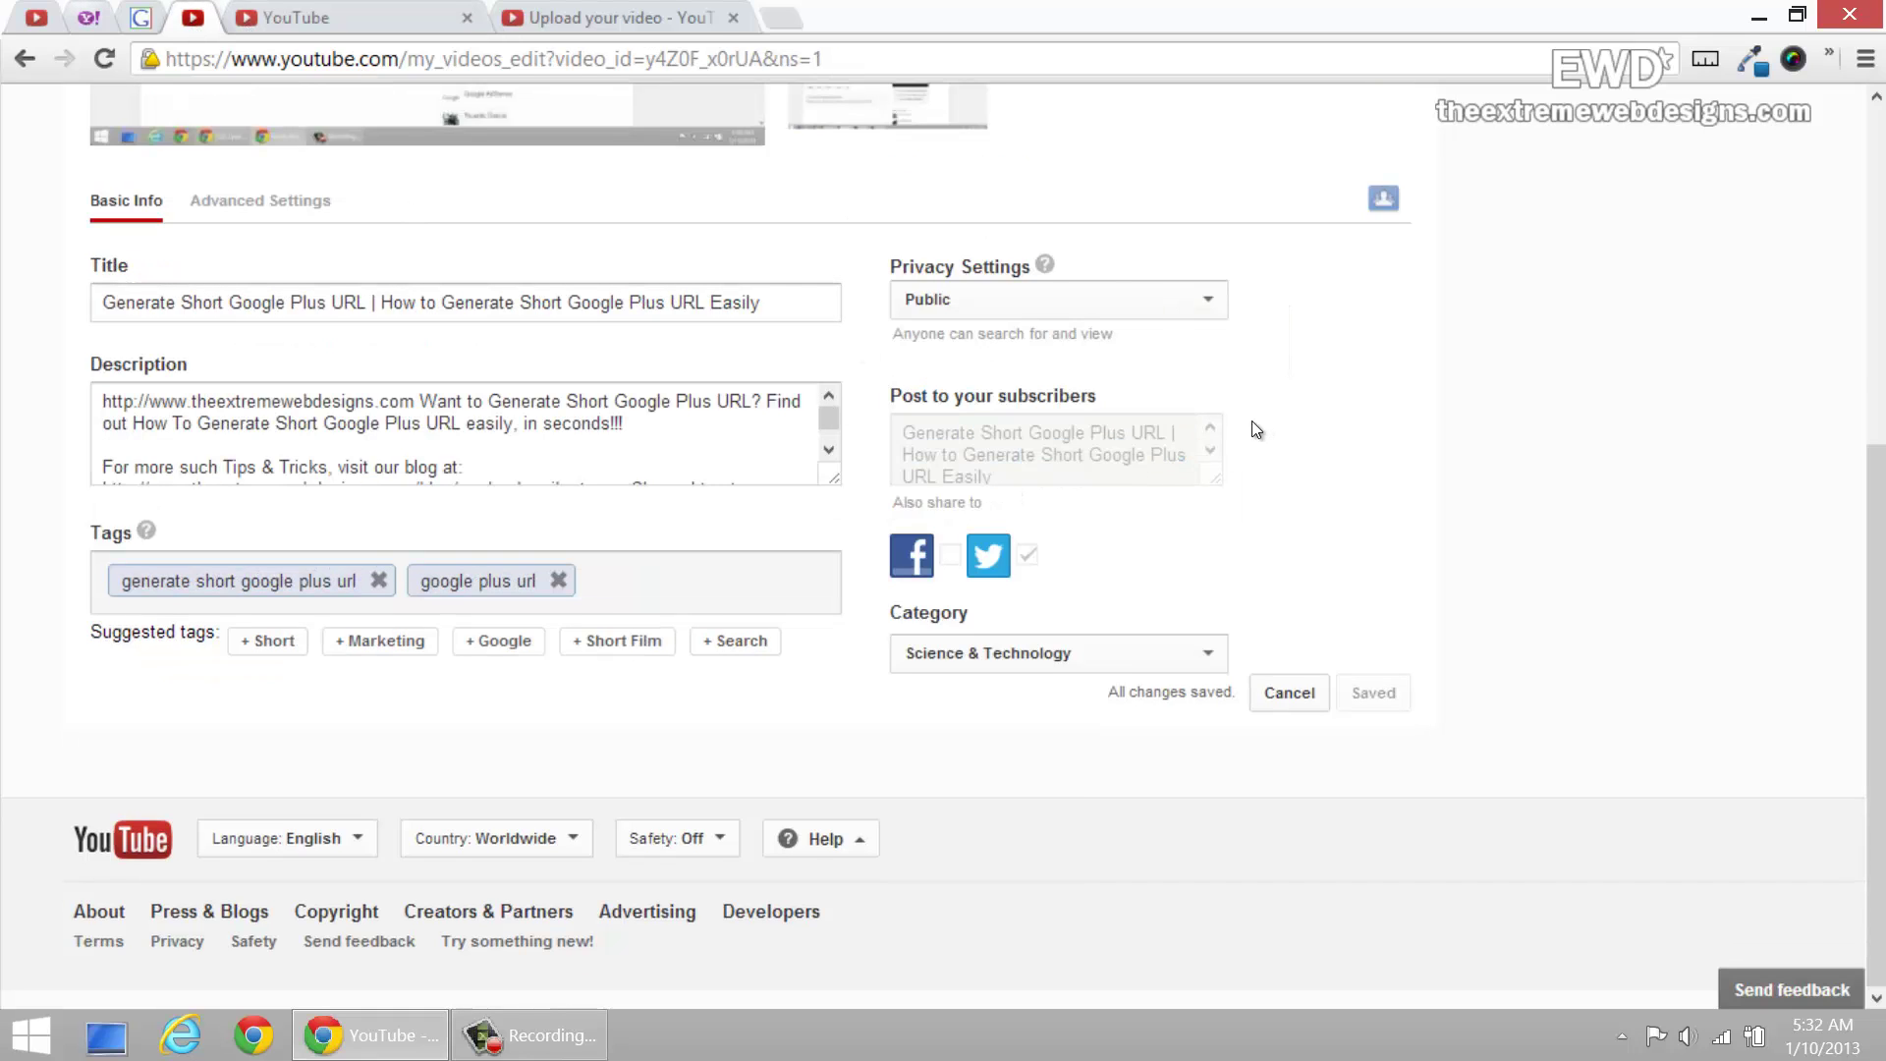
click(334, 6)
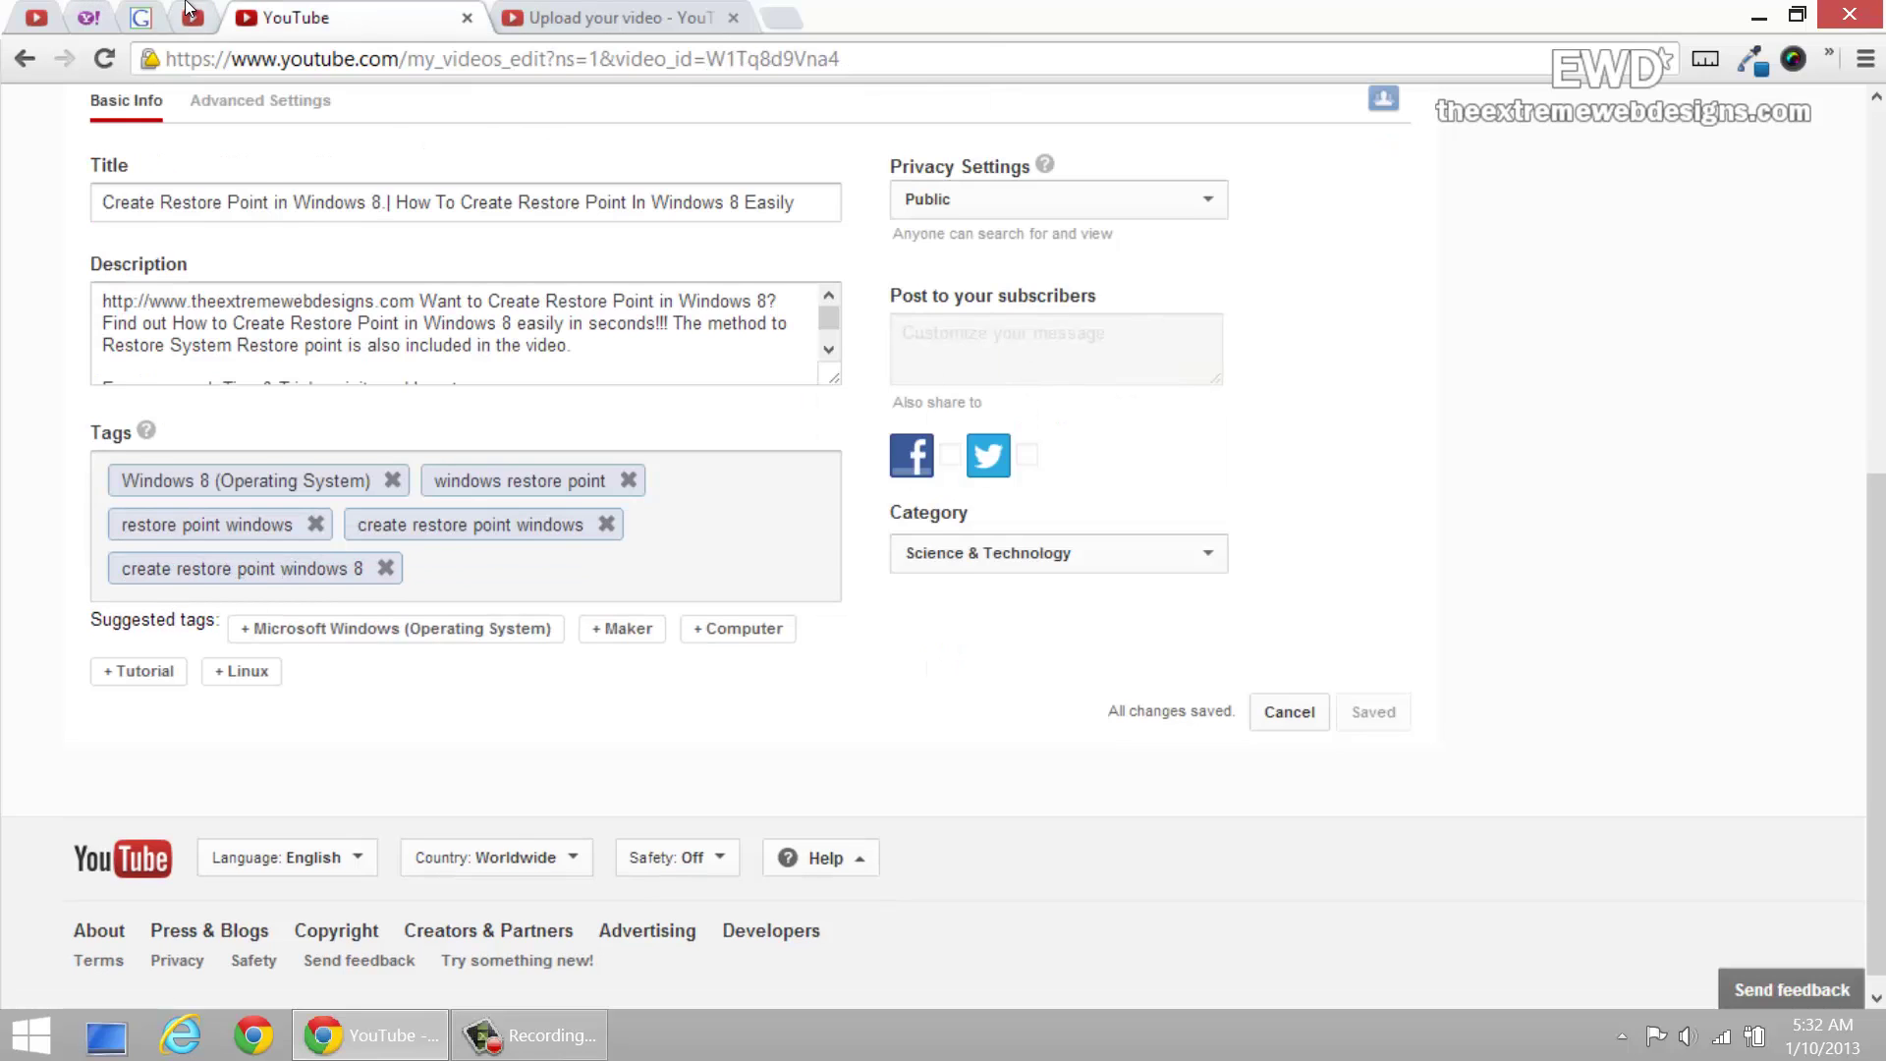
key(ctrl+shift+Tab)
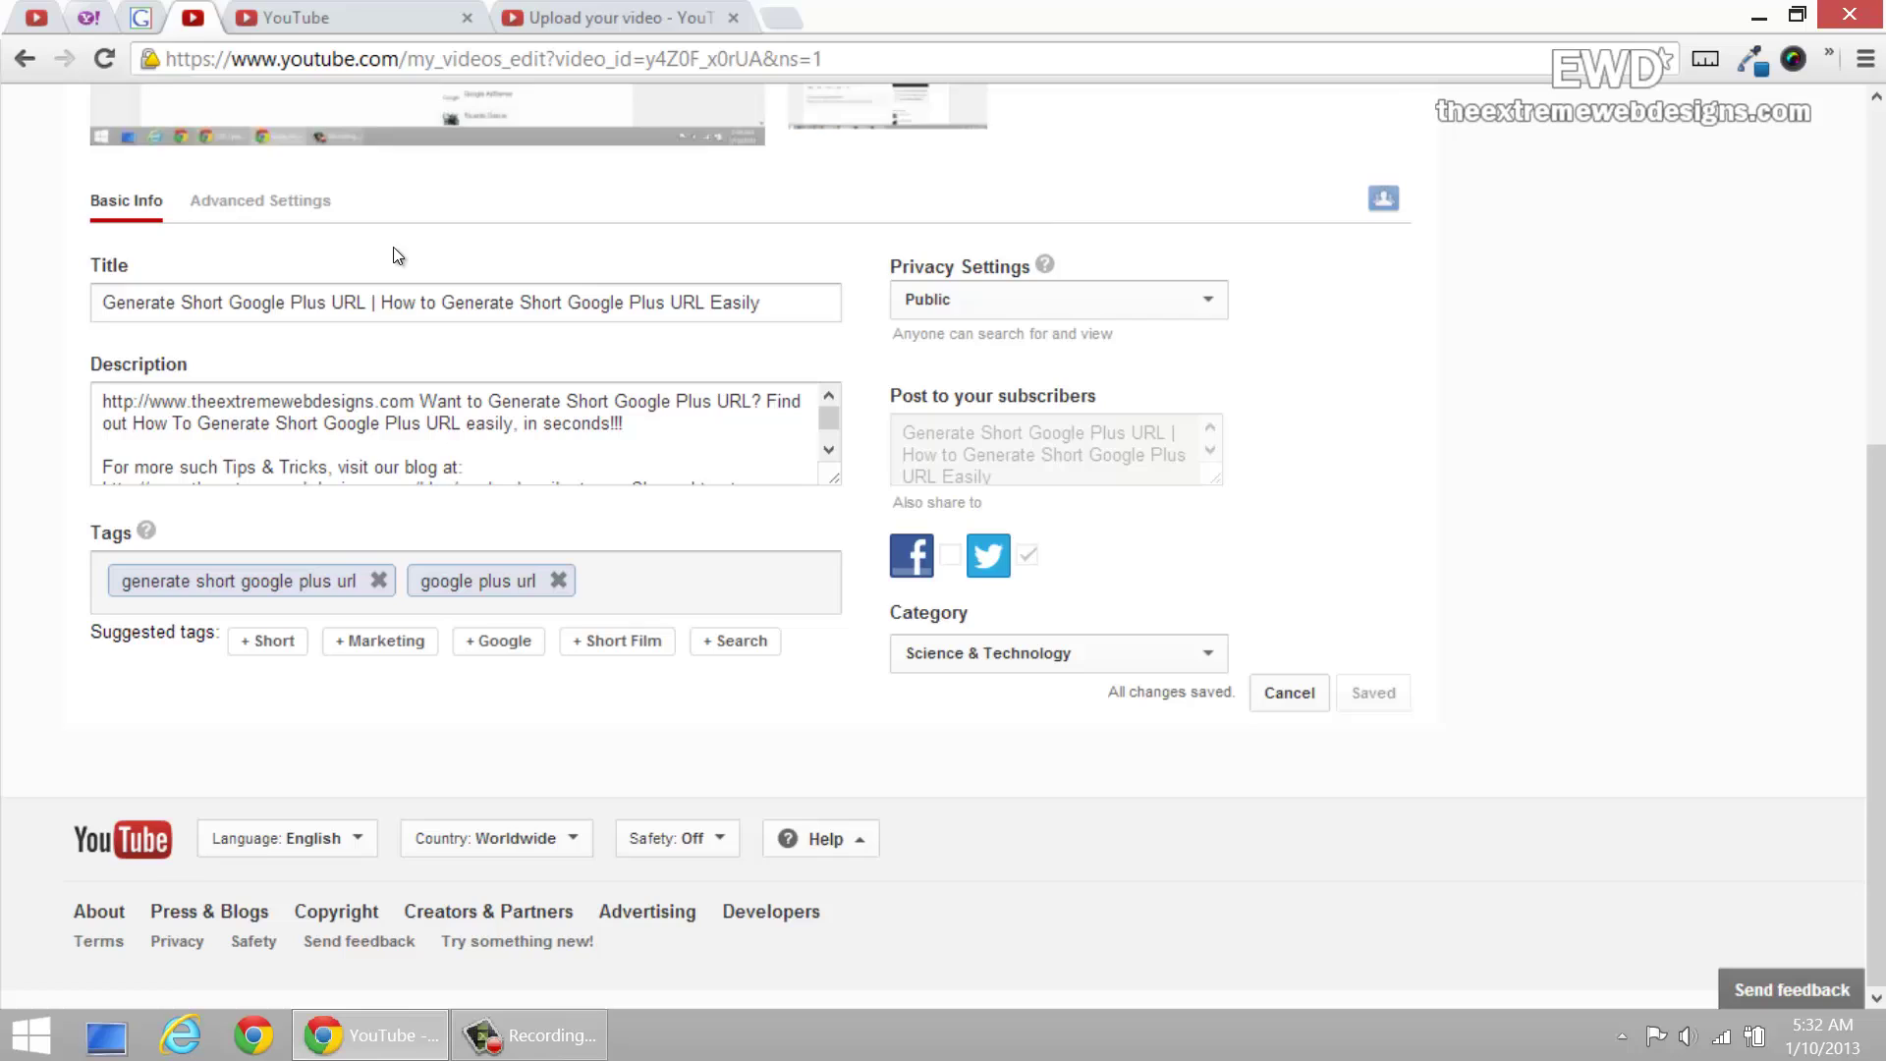
click(275, 8)
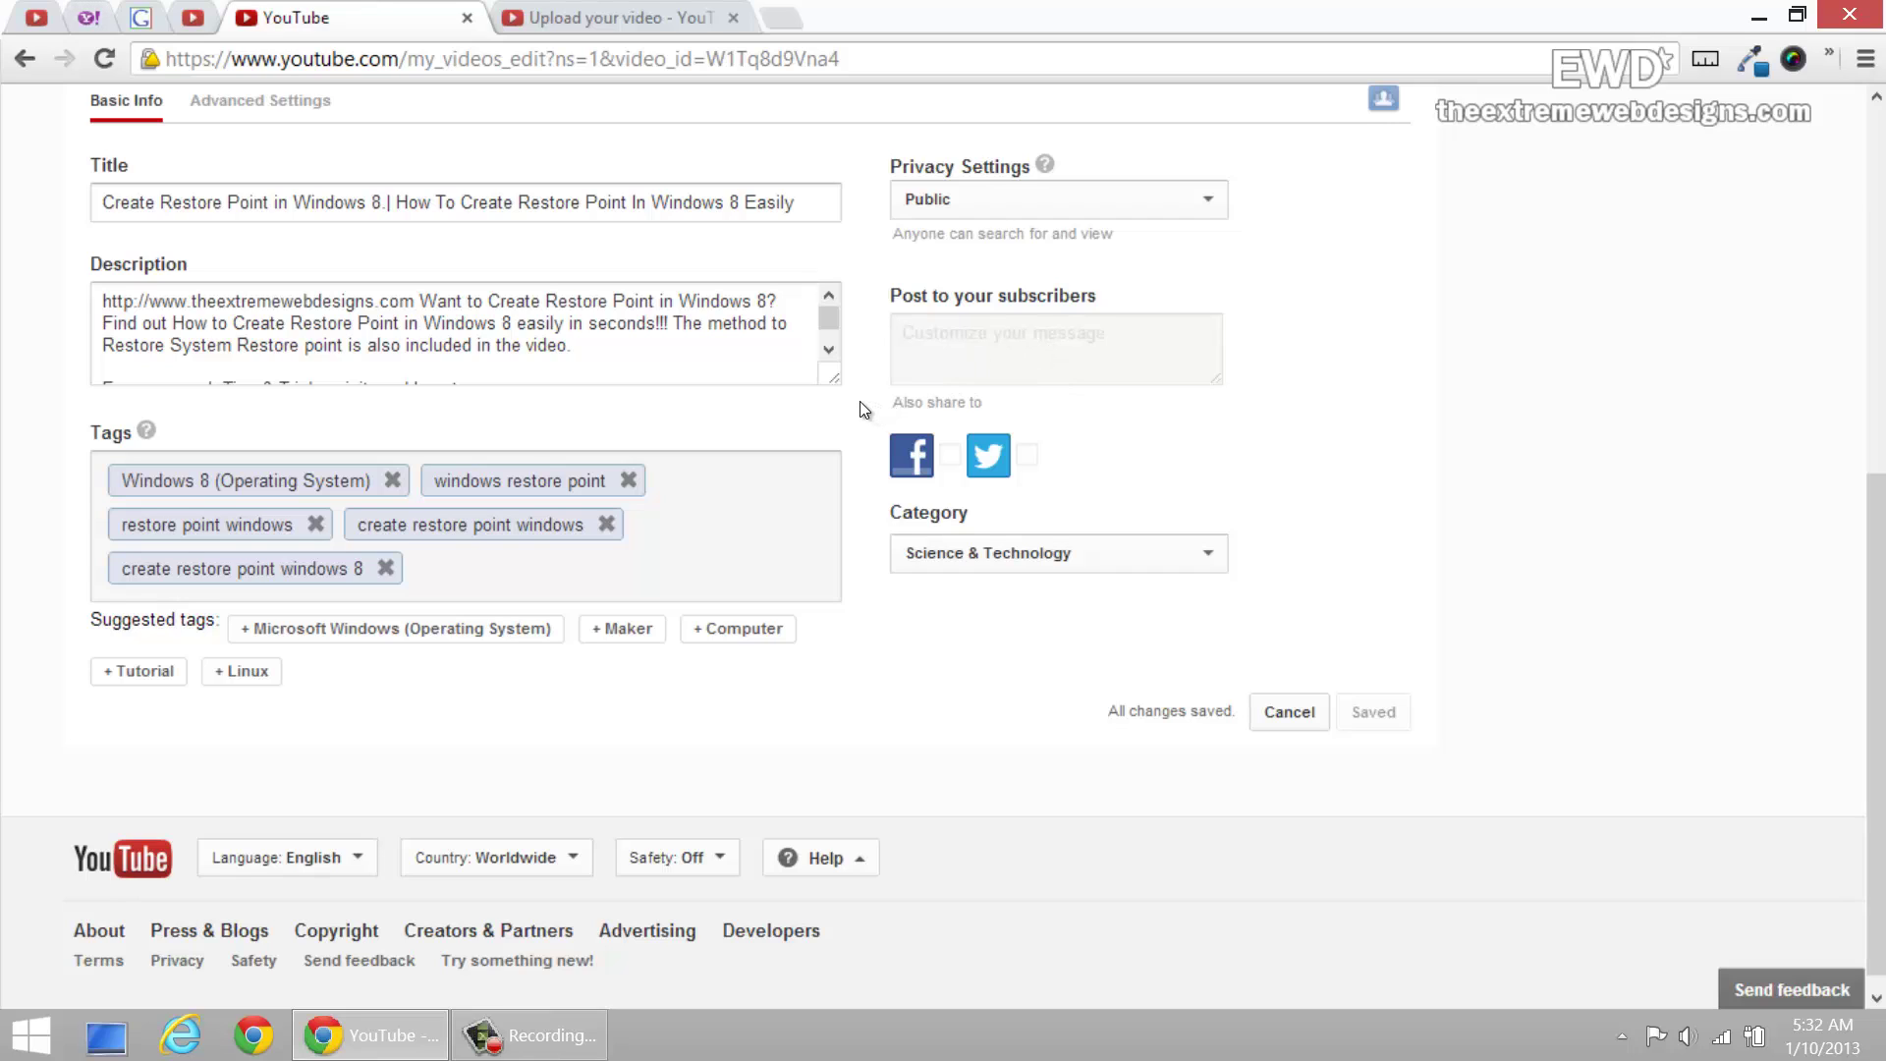
Upload How To Show Hidden Files And Folders In Windows 8.mp4 from Documents > Camtasia Studio.
click(556, 14)
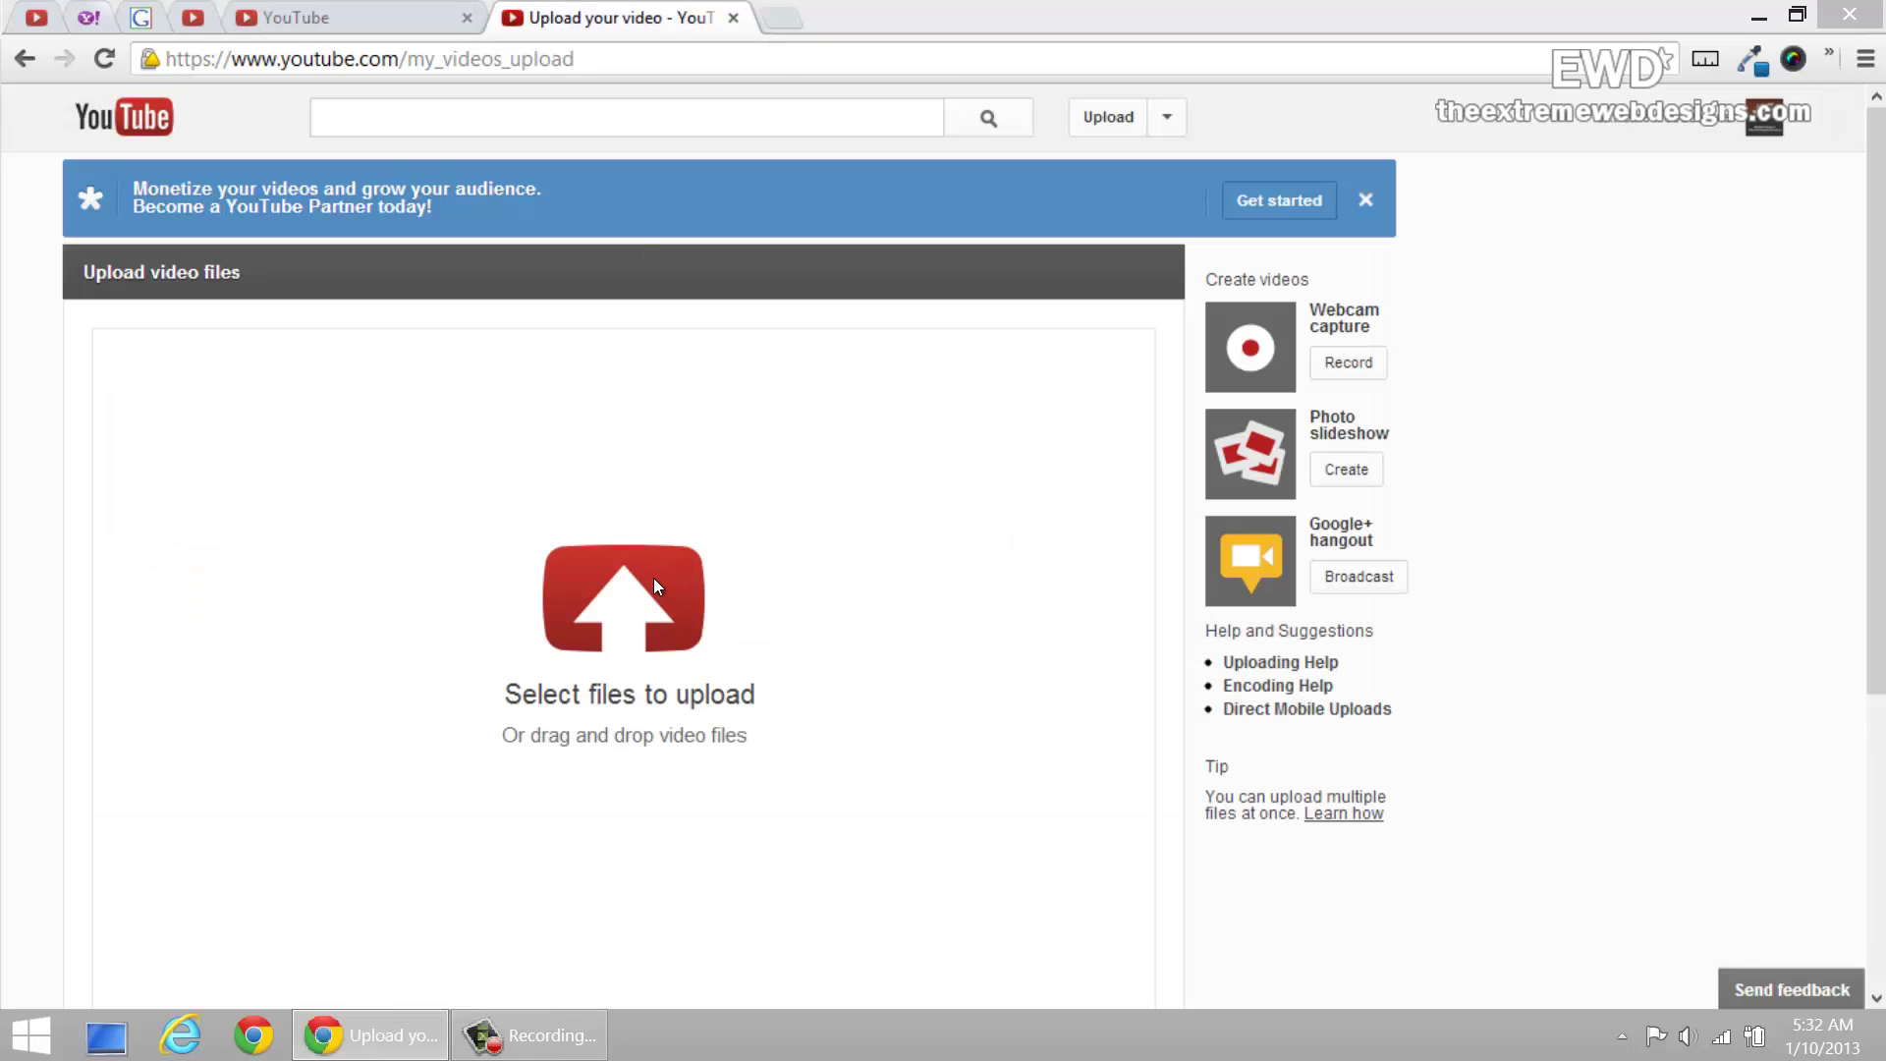
click(657, 586)
click(708, 275)
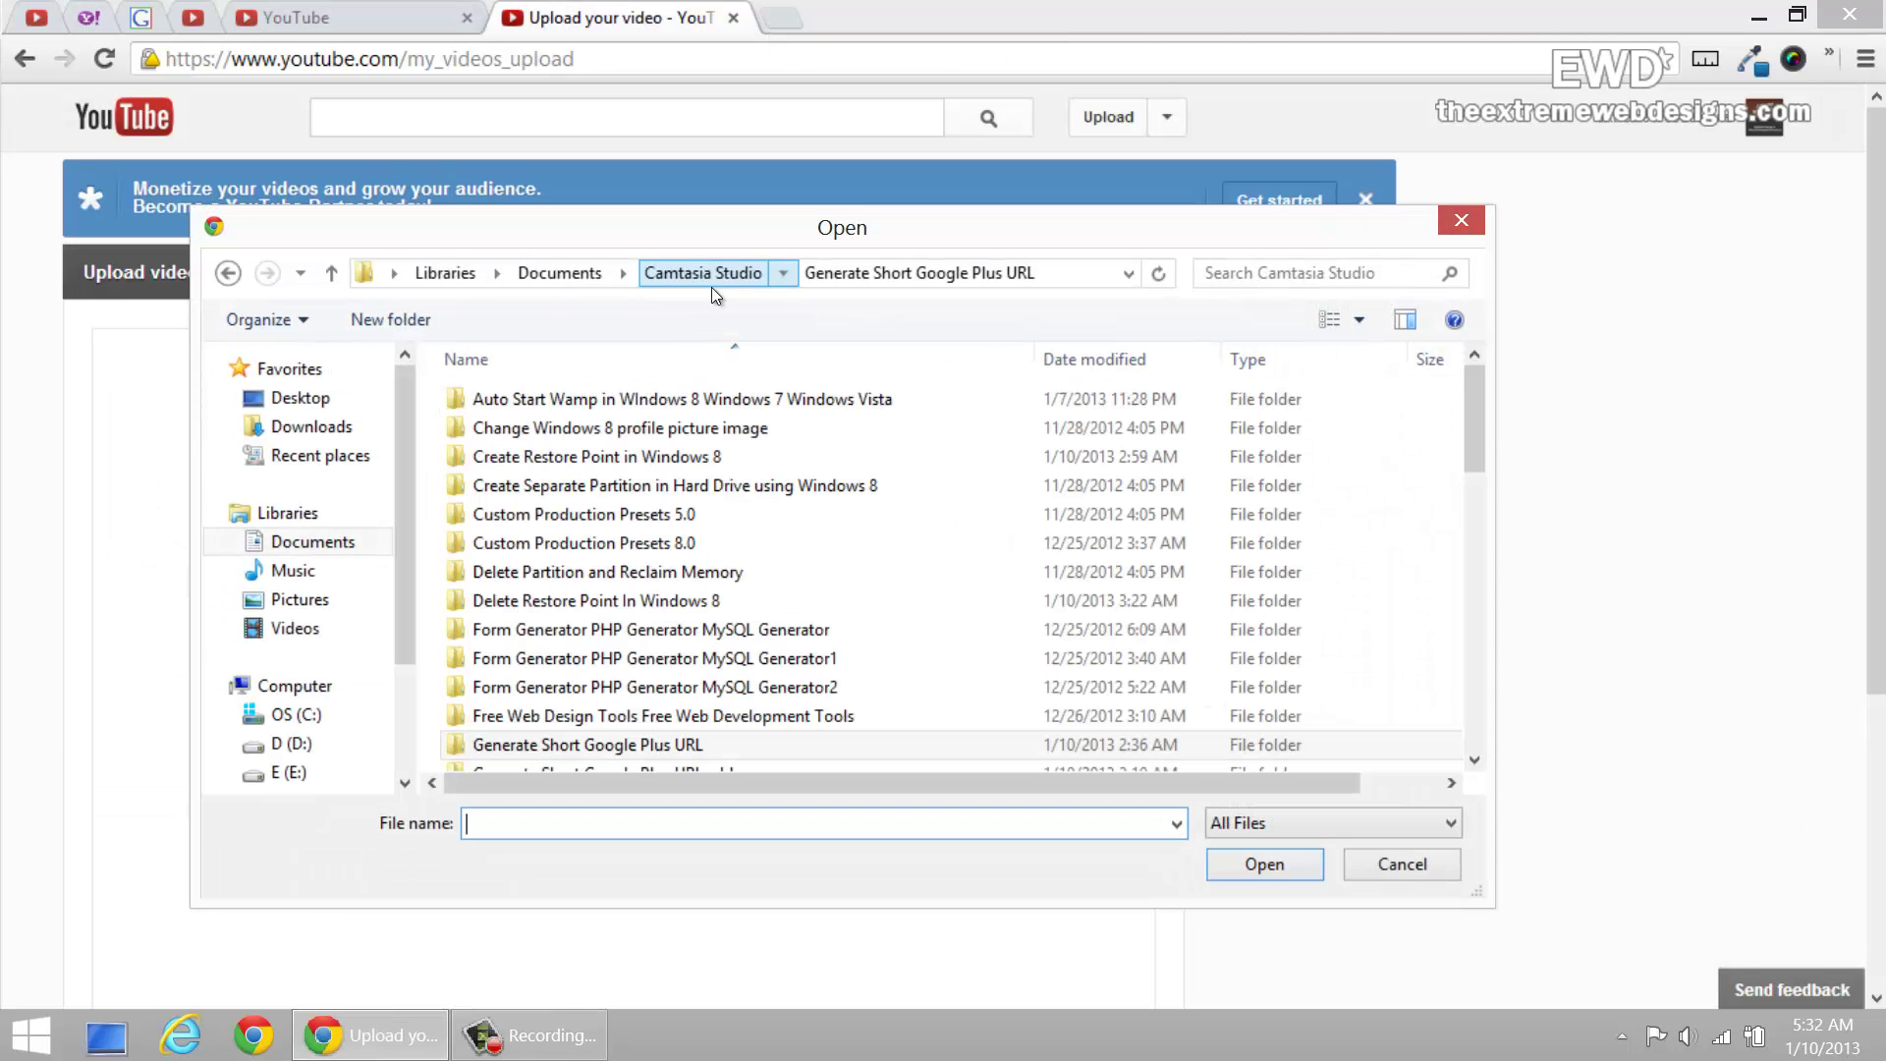
scroll(773, 668, down, 4)
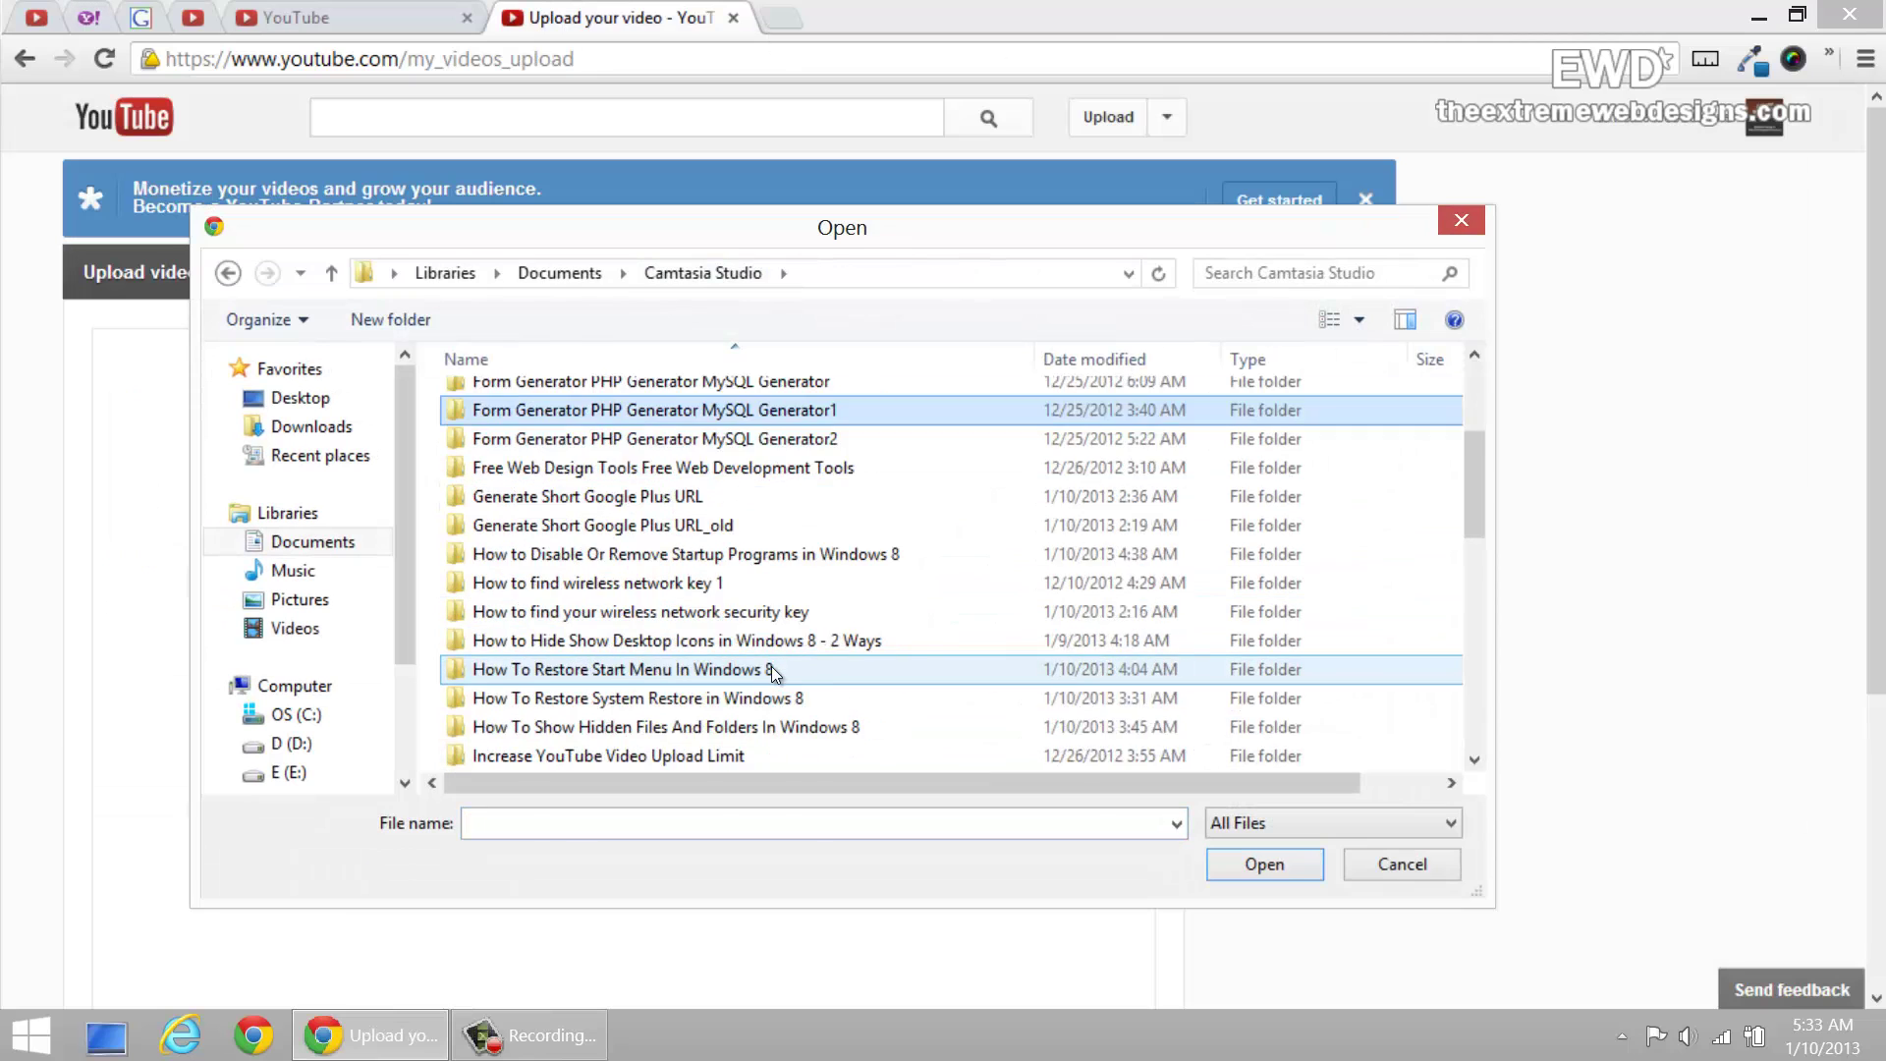
double_click(703, 642)
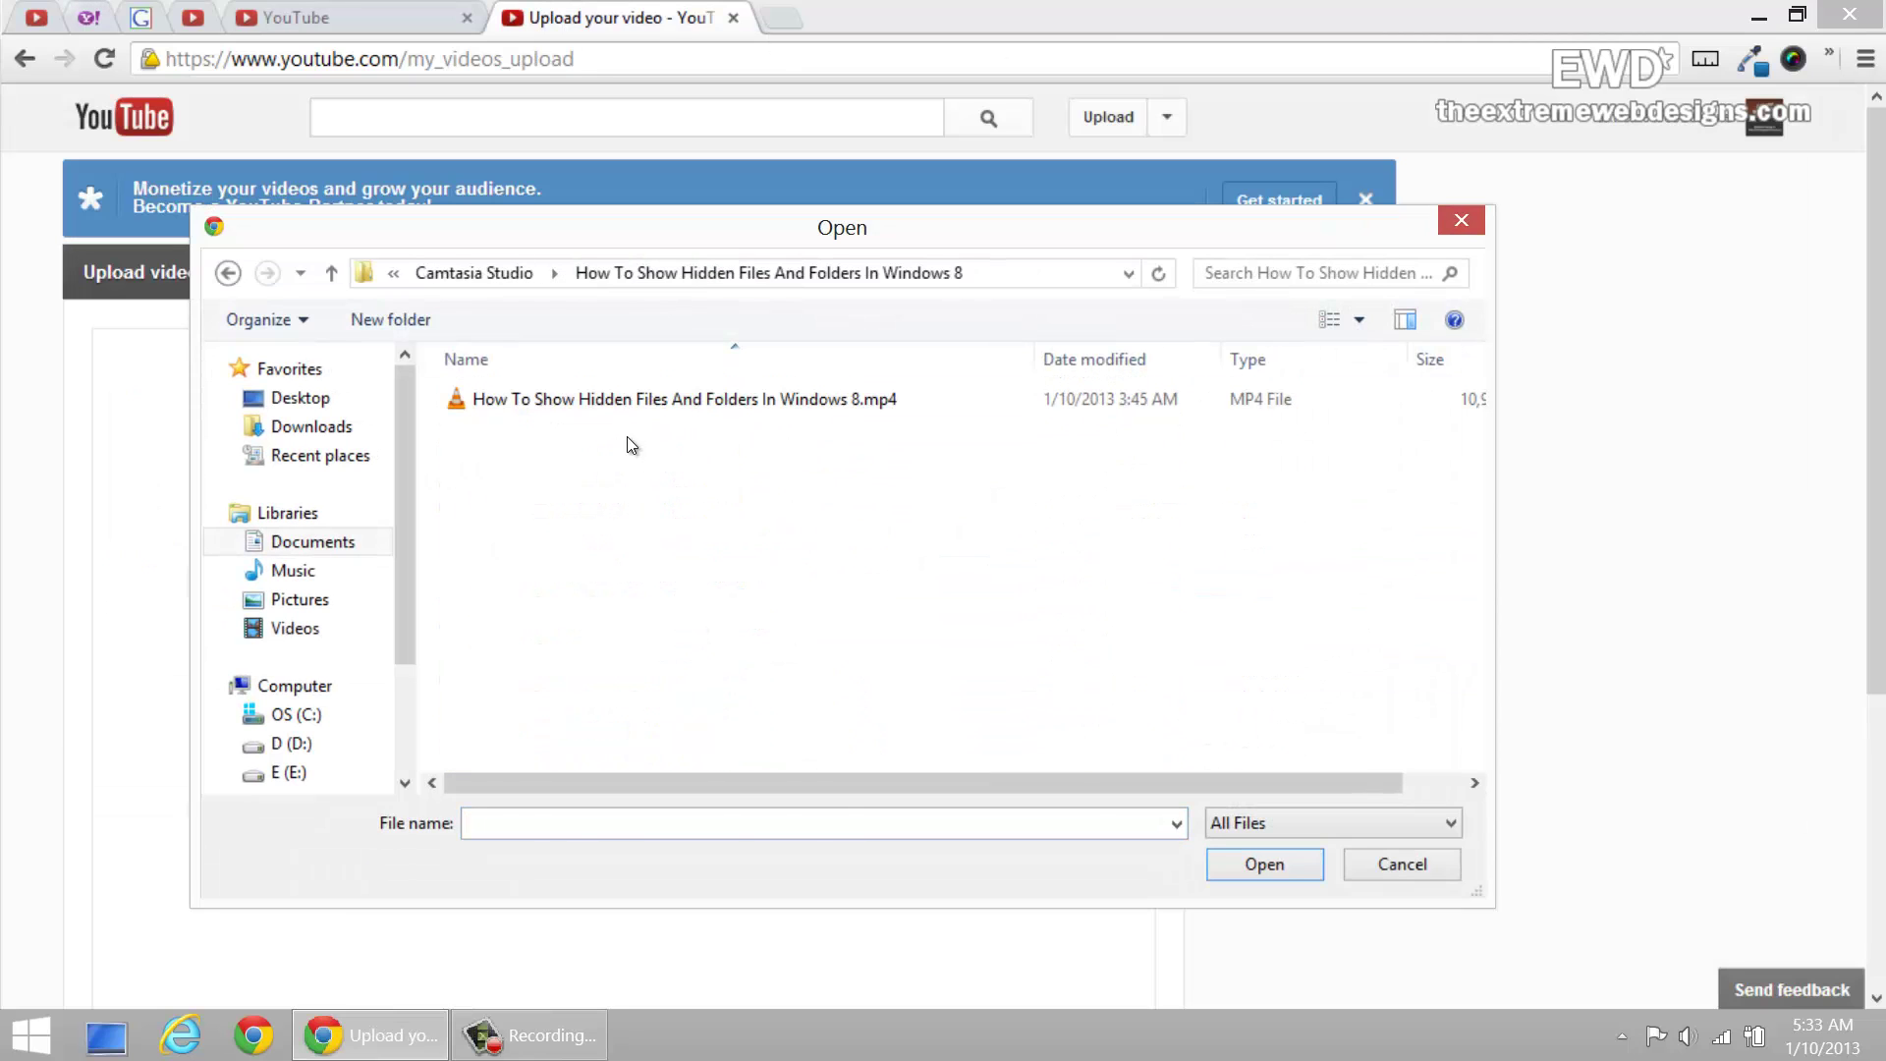
double_click(625, 413)
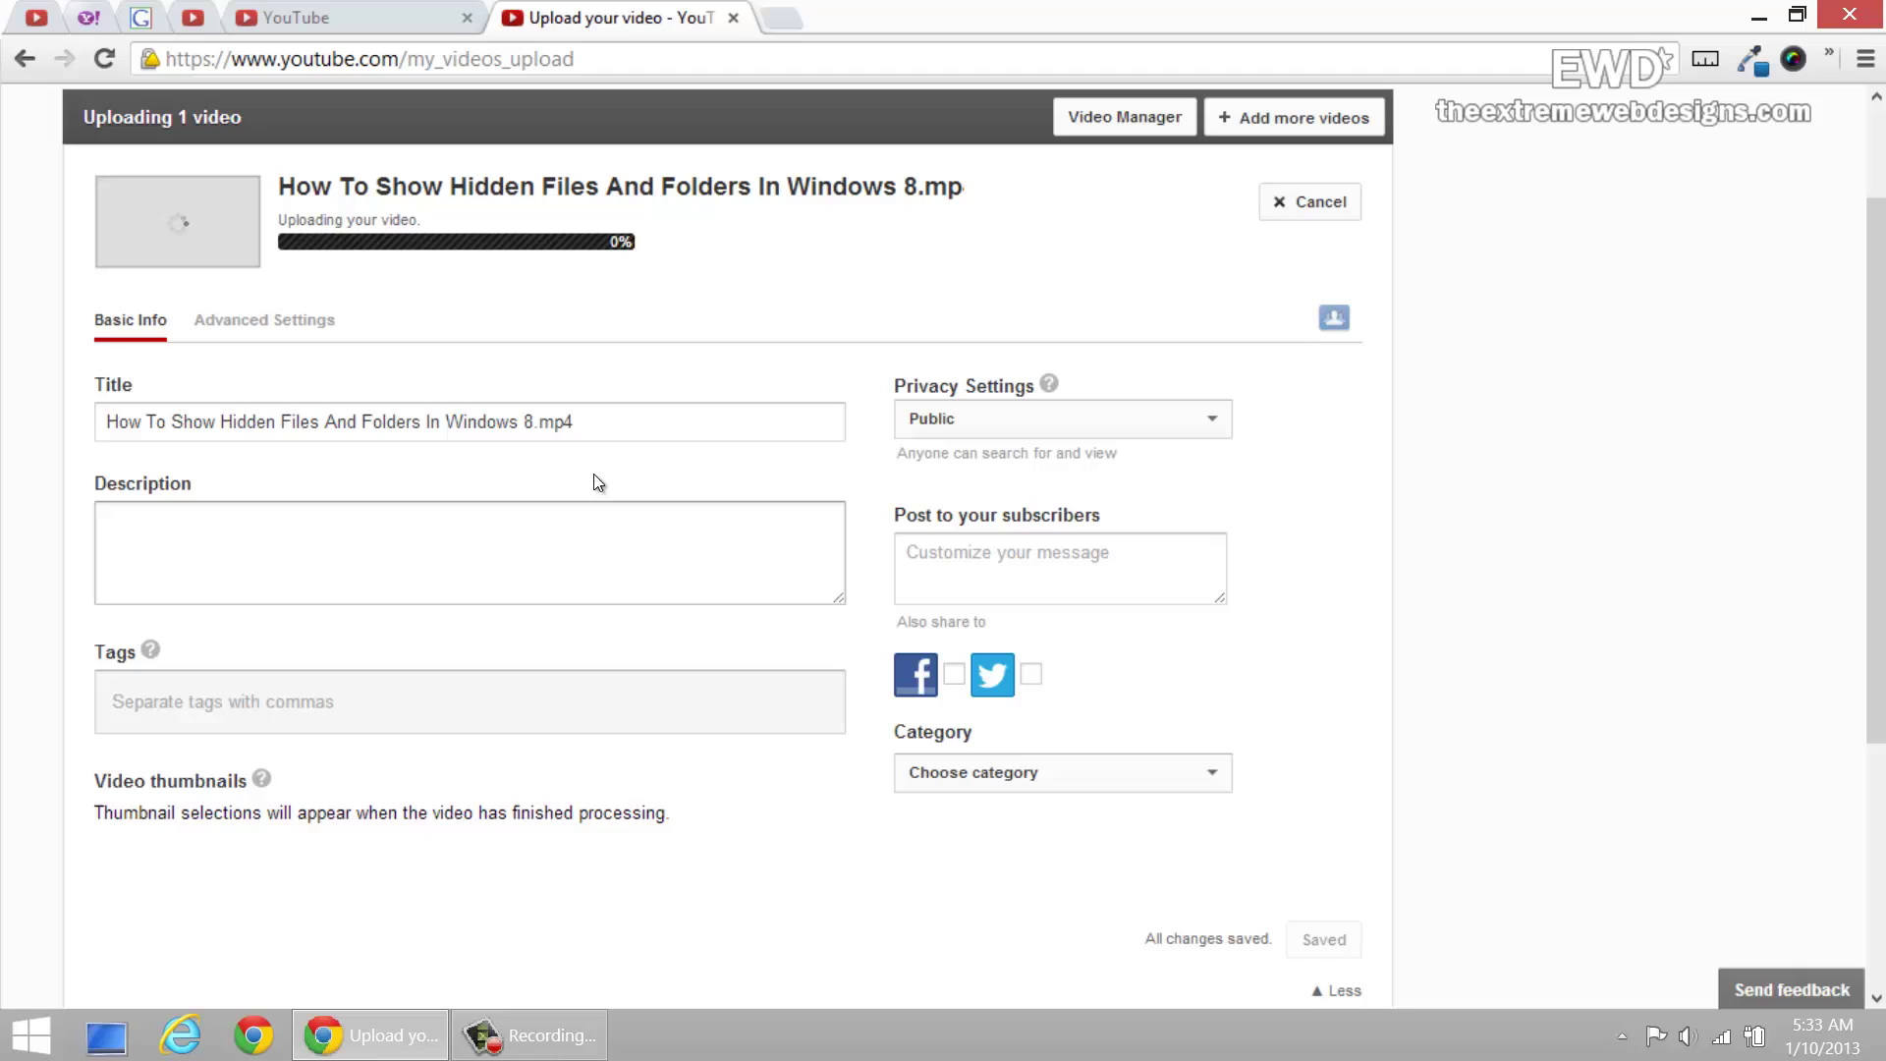
Delete the '.mp4' extension from the end of the video title.
click(551, 422)
key(shift+End)
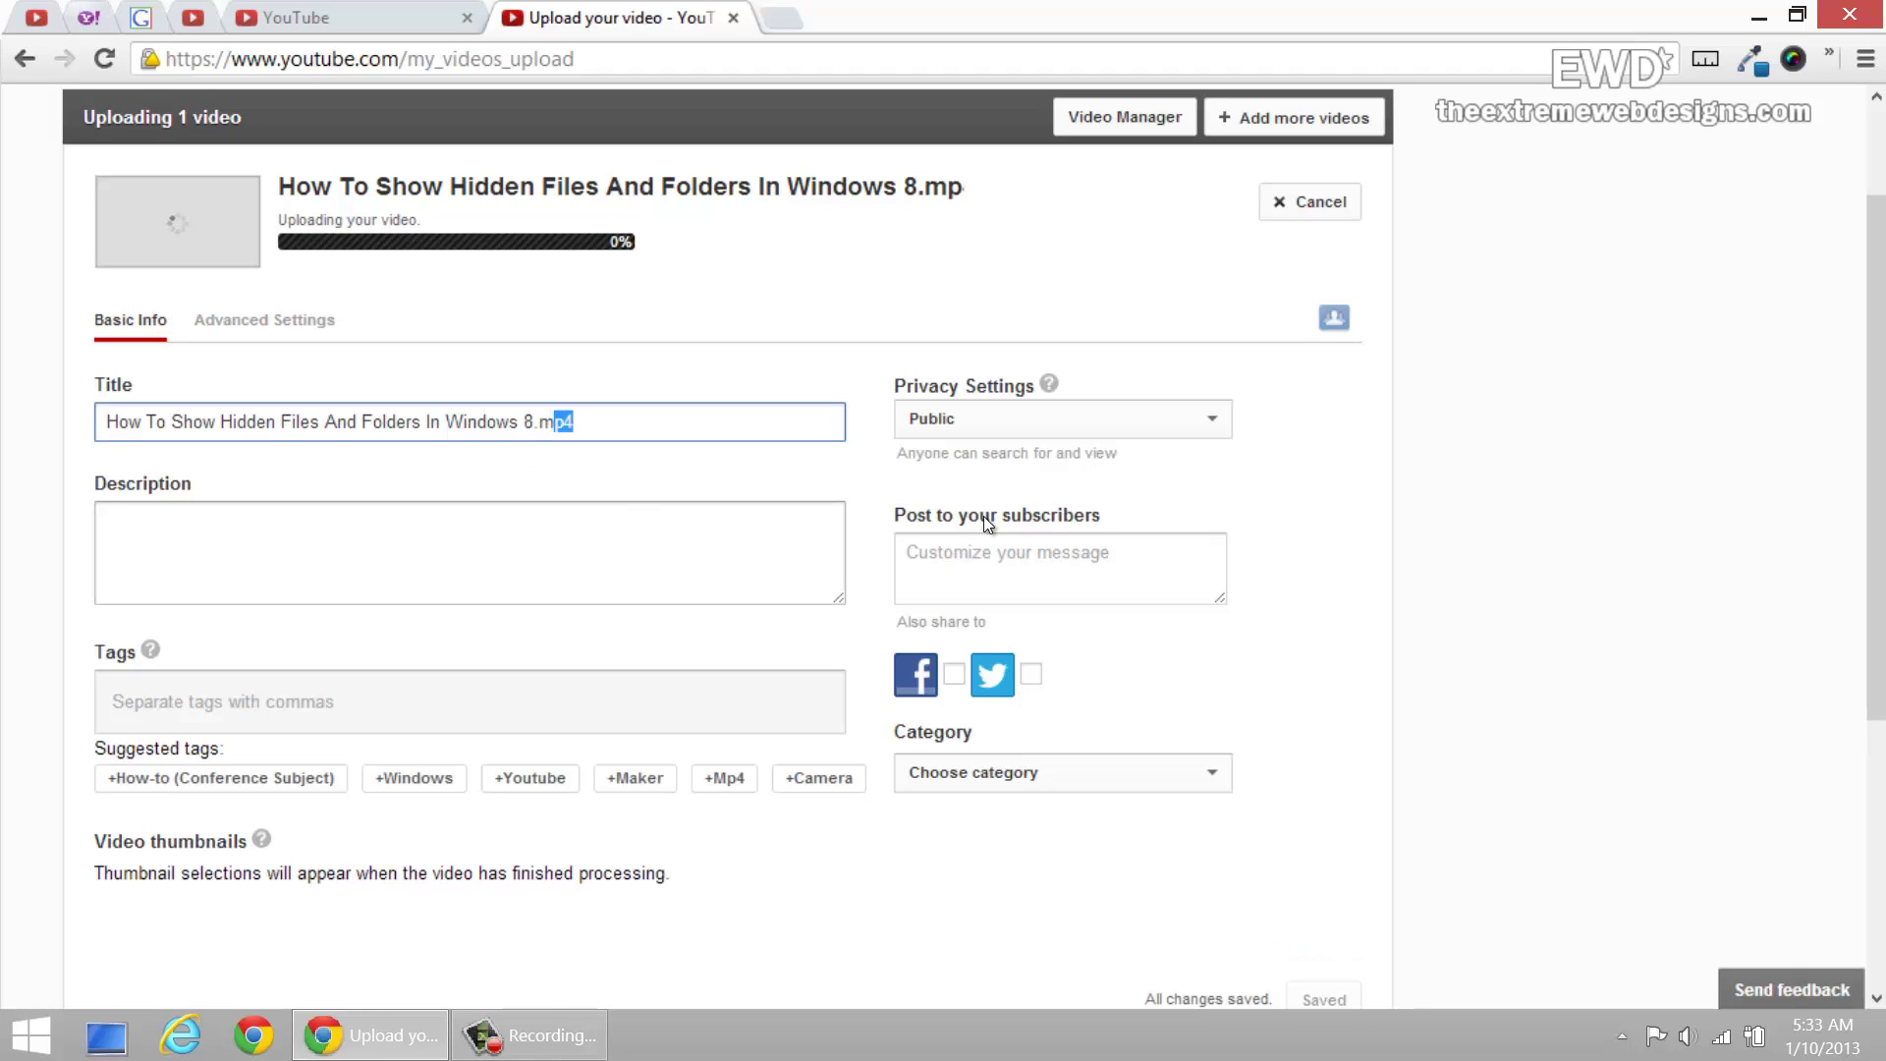
click(1024, 553)
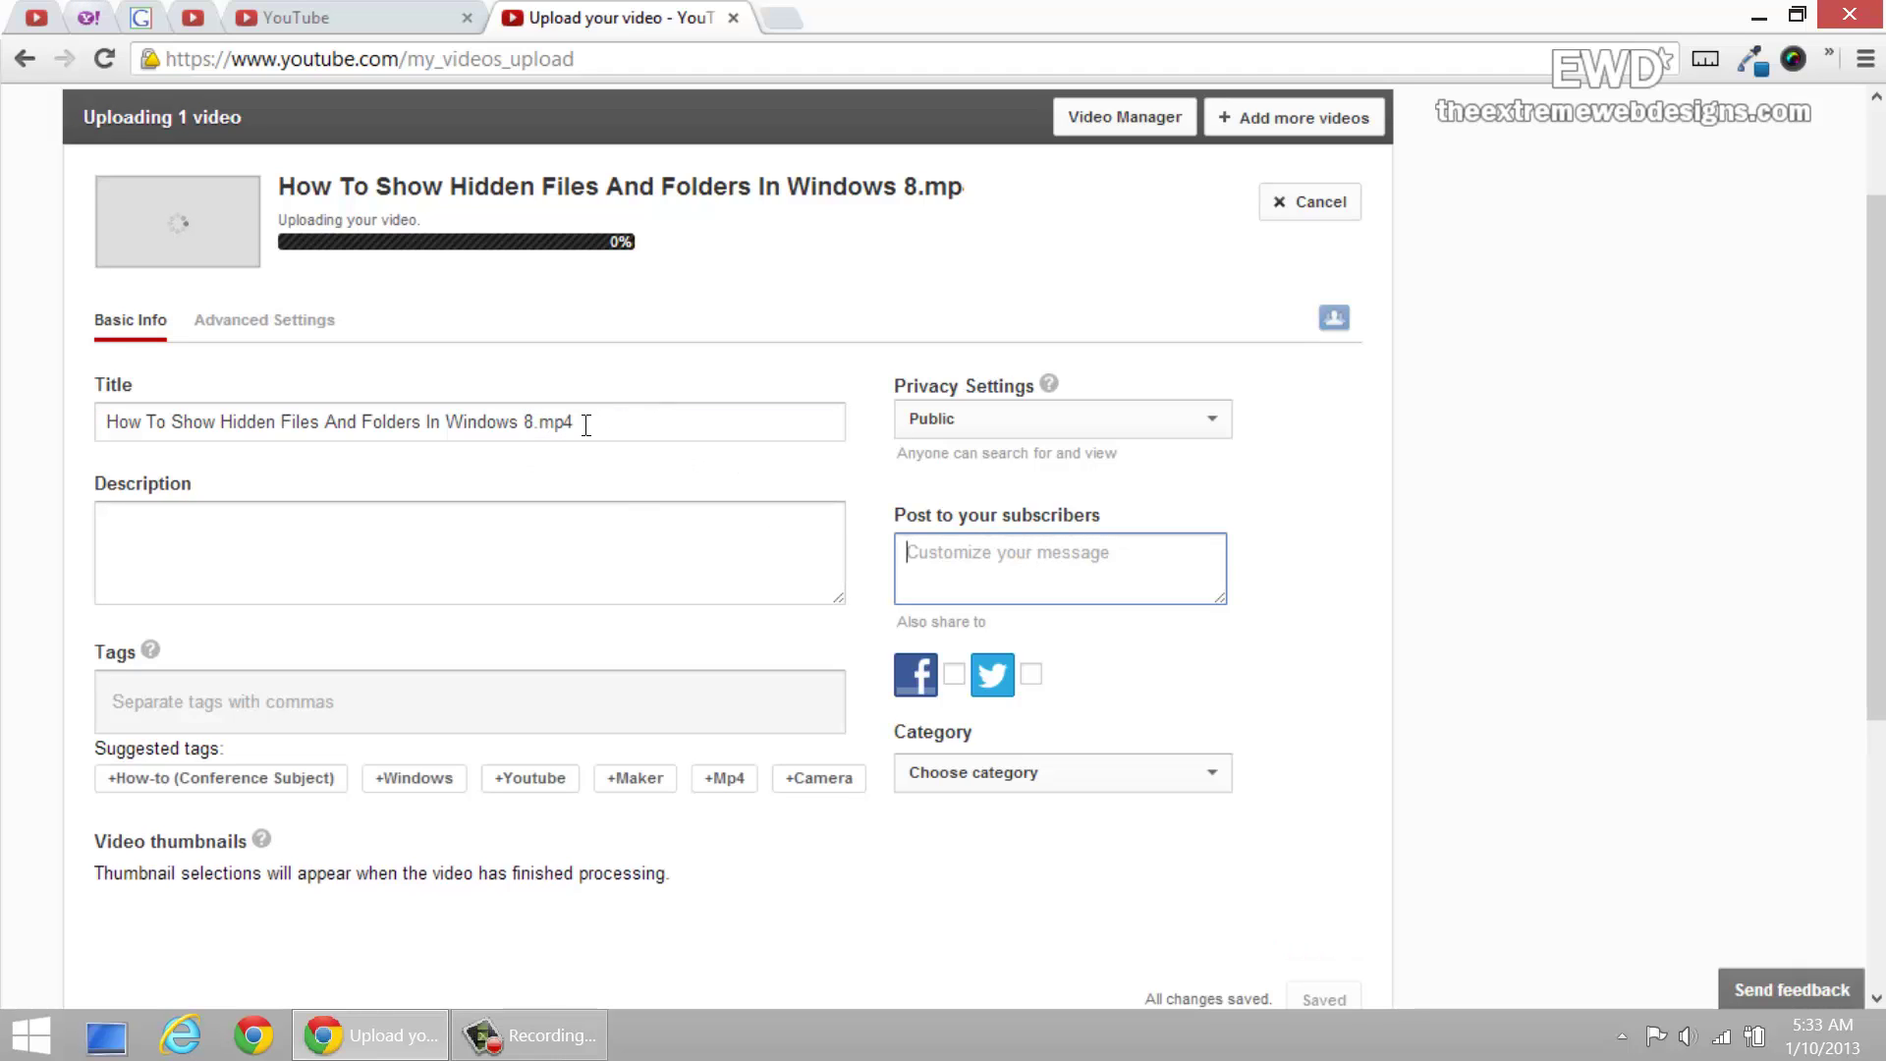
drag(538, 424, 680, 392)
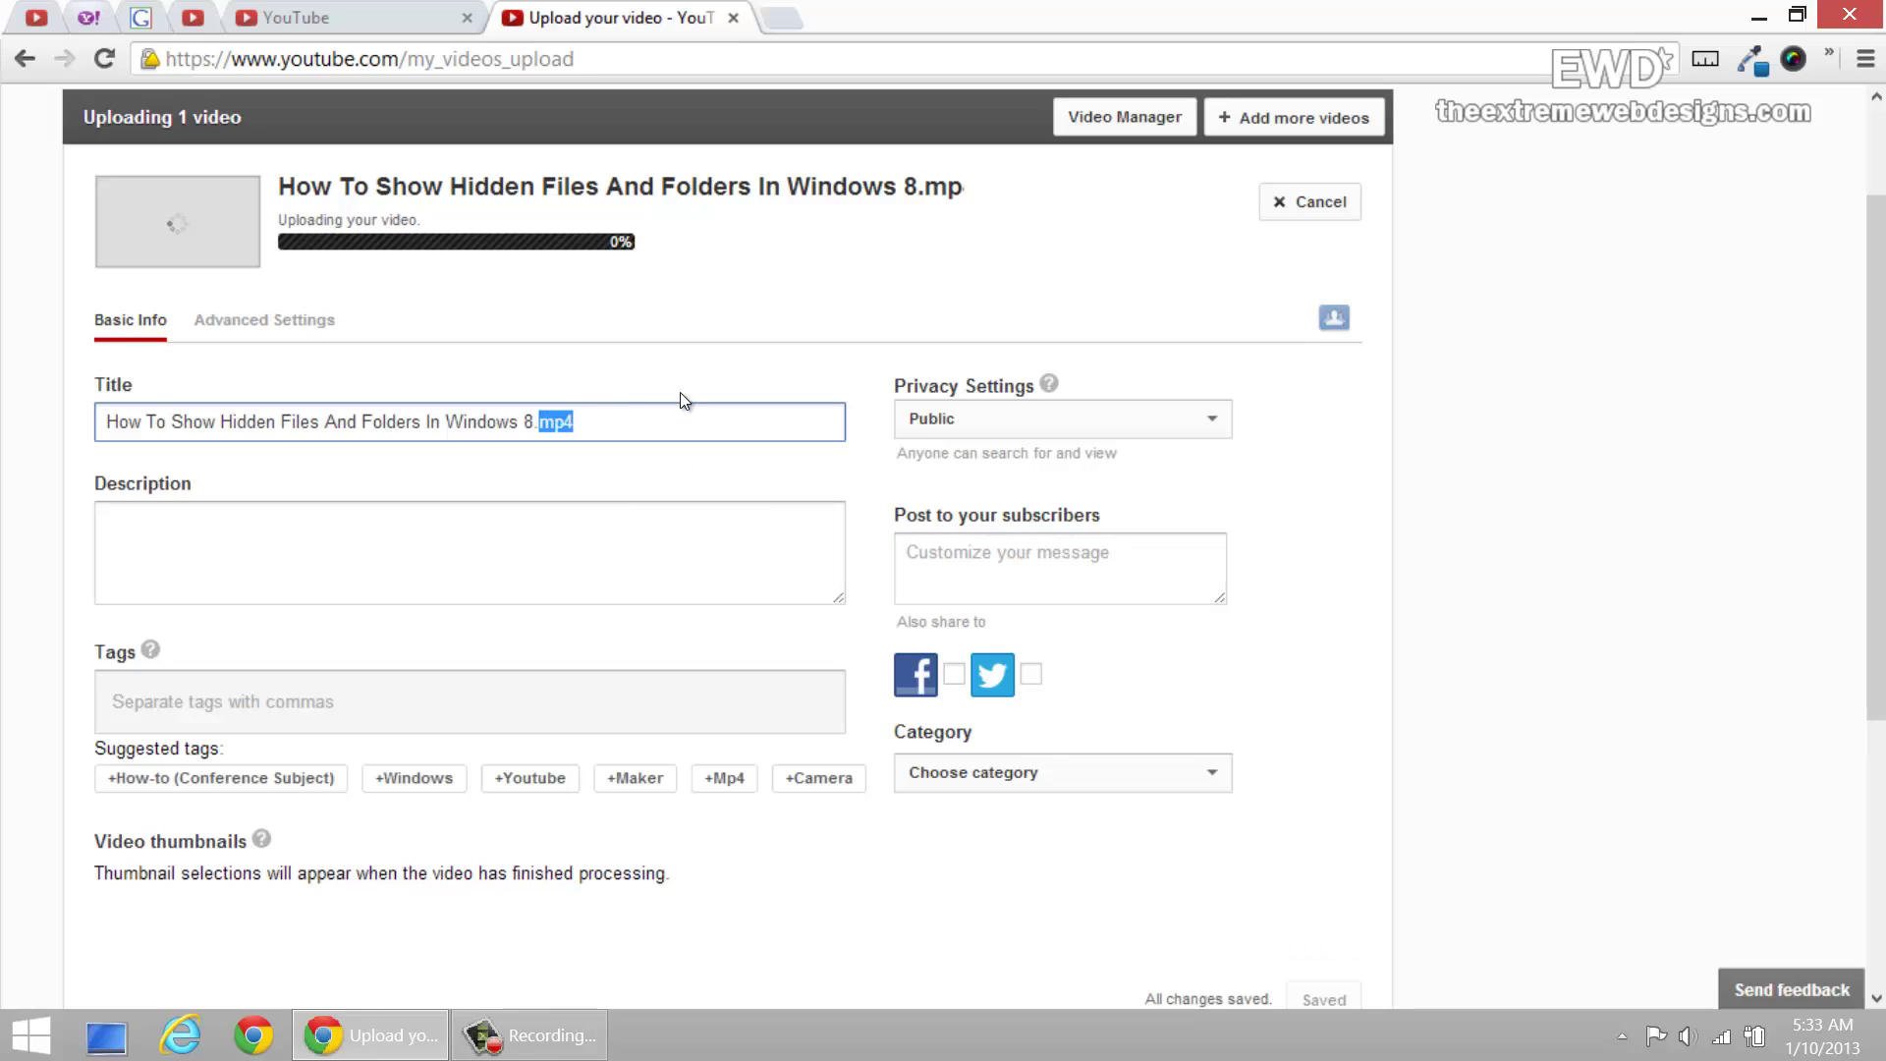
key(BackSpace)
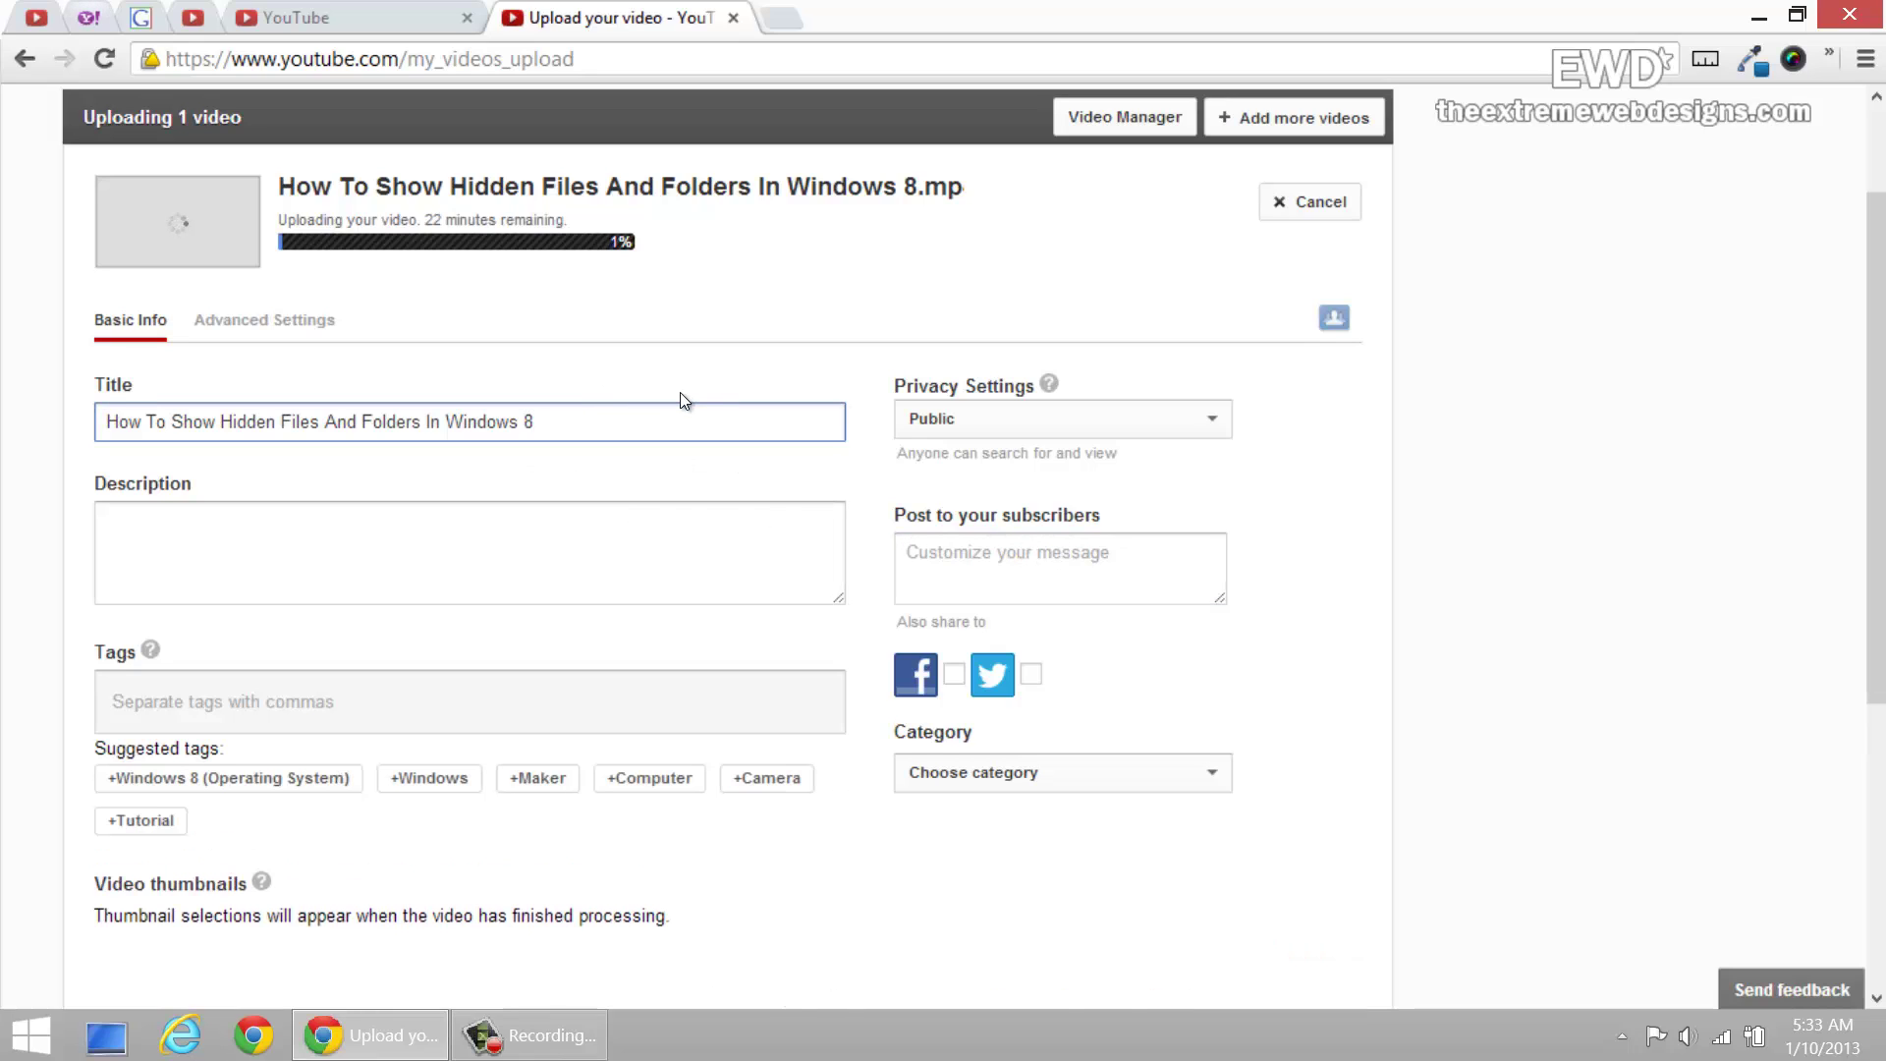
Prepend the words after 'How To' with ' | ' and append 'Easily' to the title.
key(Home)
key(Right)
key(Right)
key(Right)
key(Right)
key(Right)
key(Right)
key(shift+End)
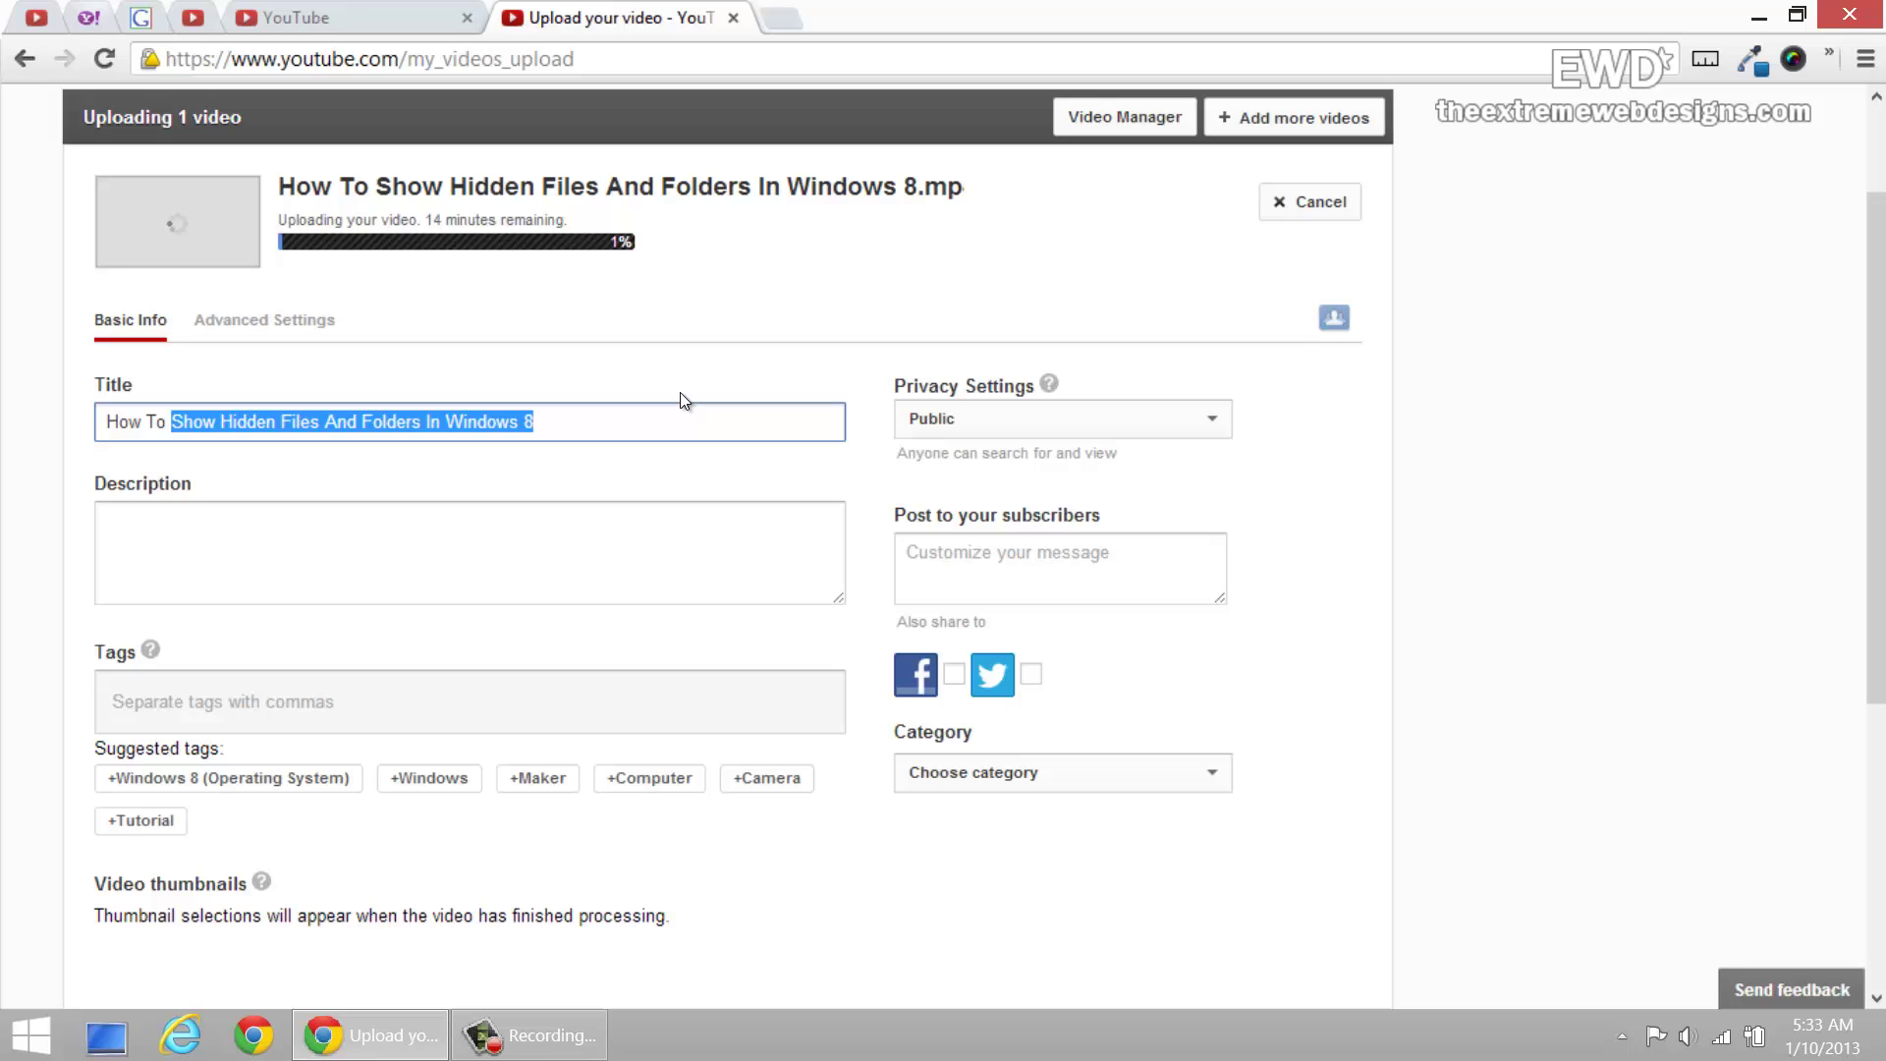
key(ctrl+c)
key(Home)
key(ctrl+v)
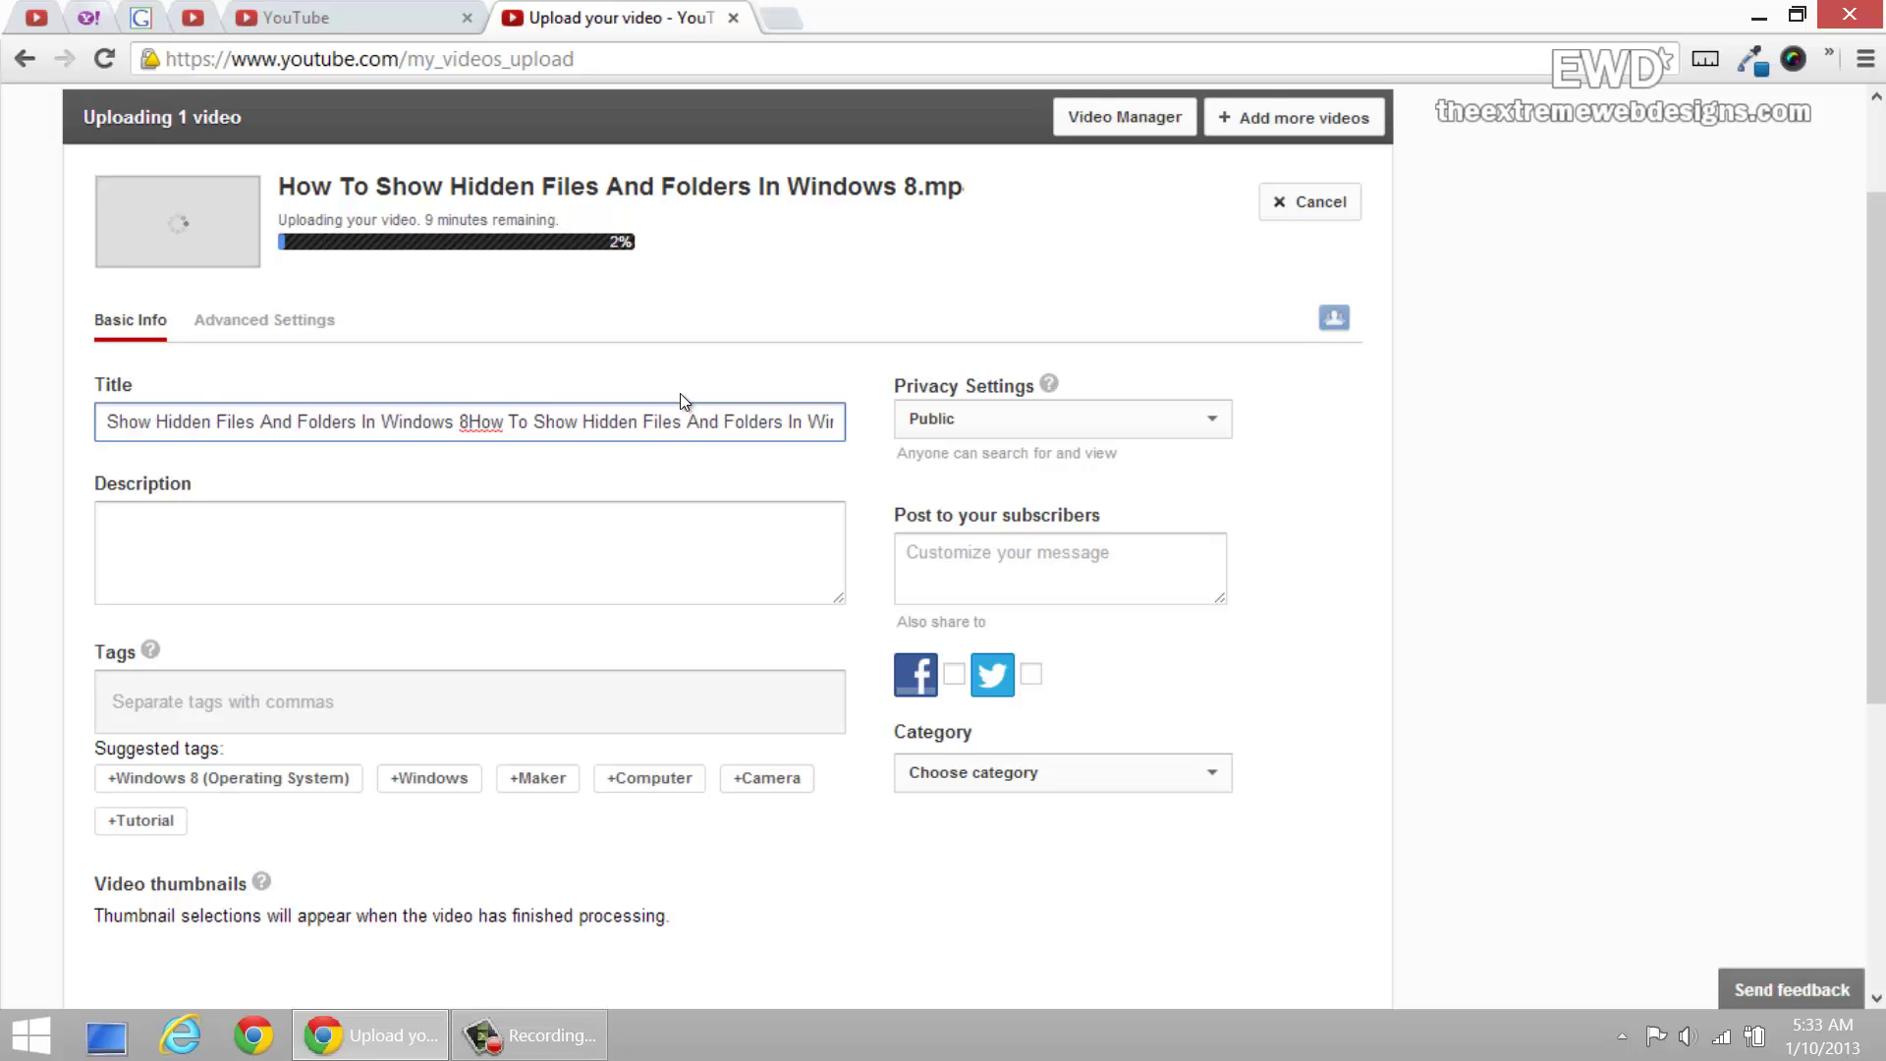
text(|)
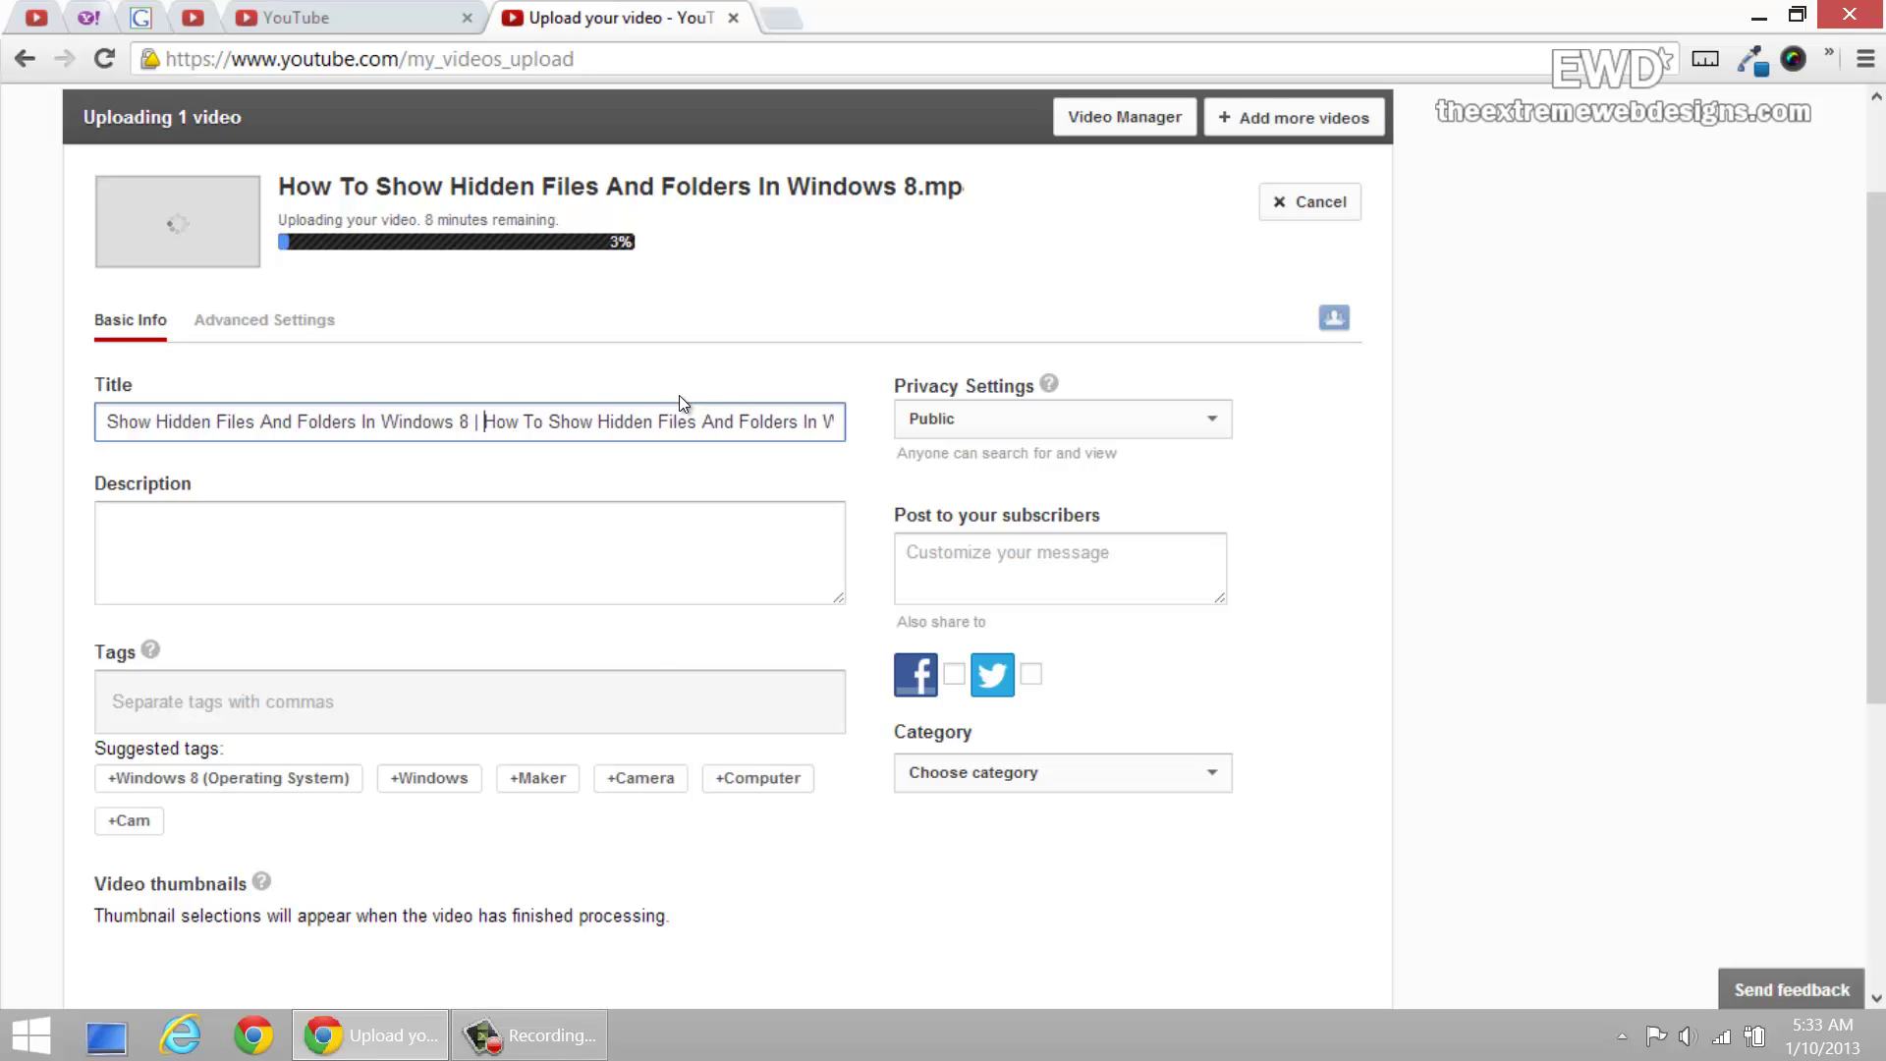
key(End)
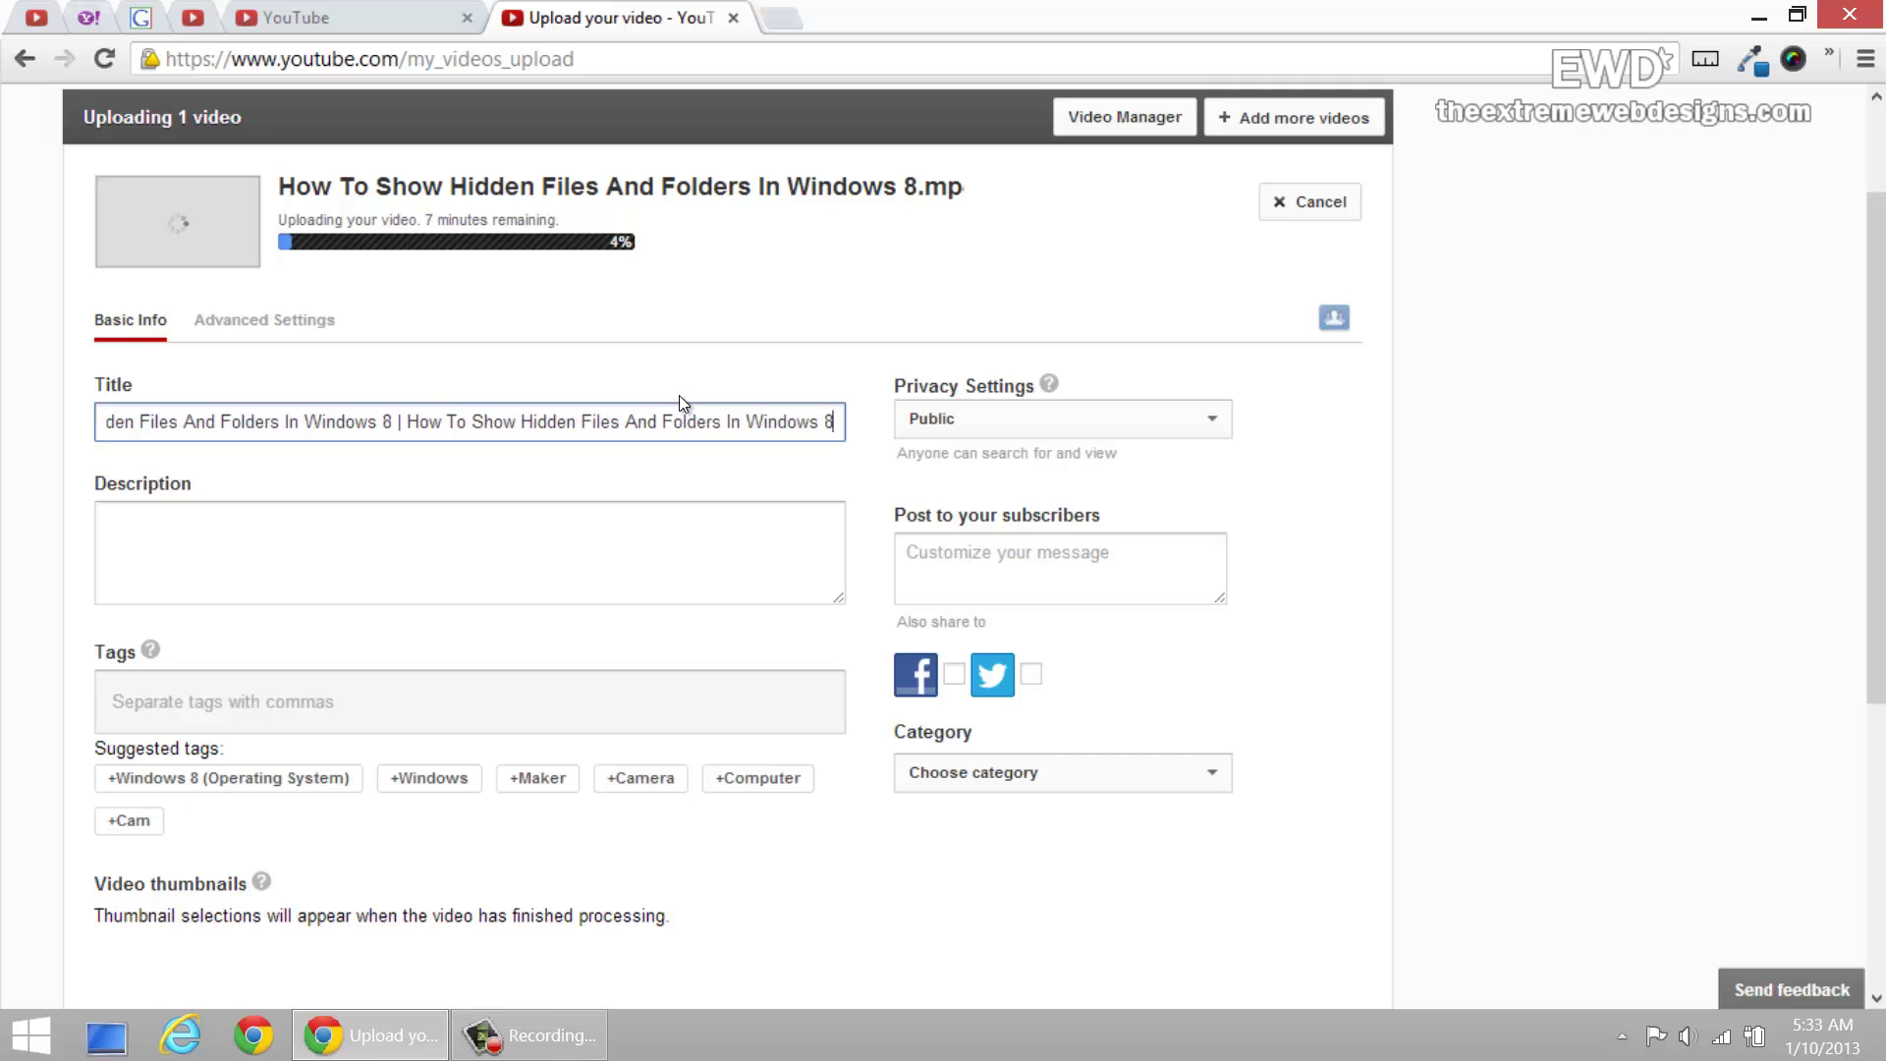
text(Easily)
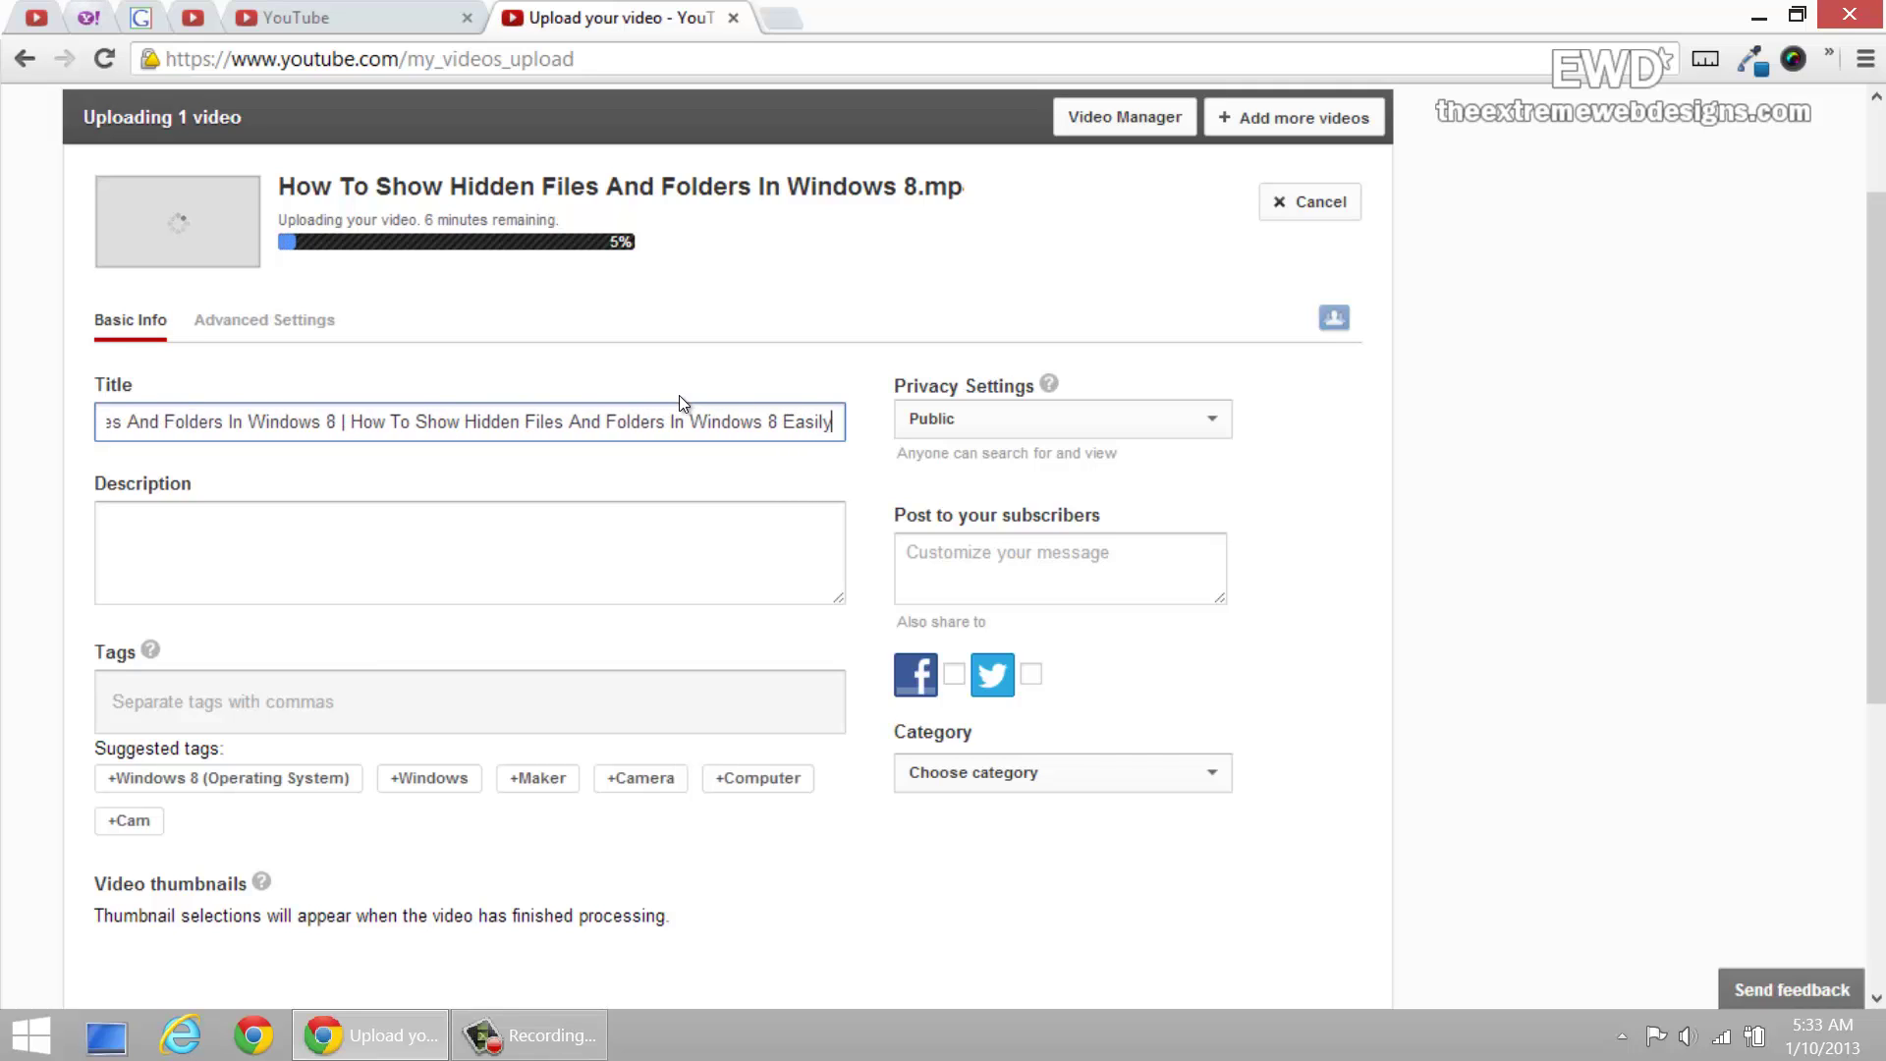
key(ctrl+a)
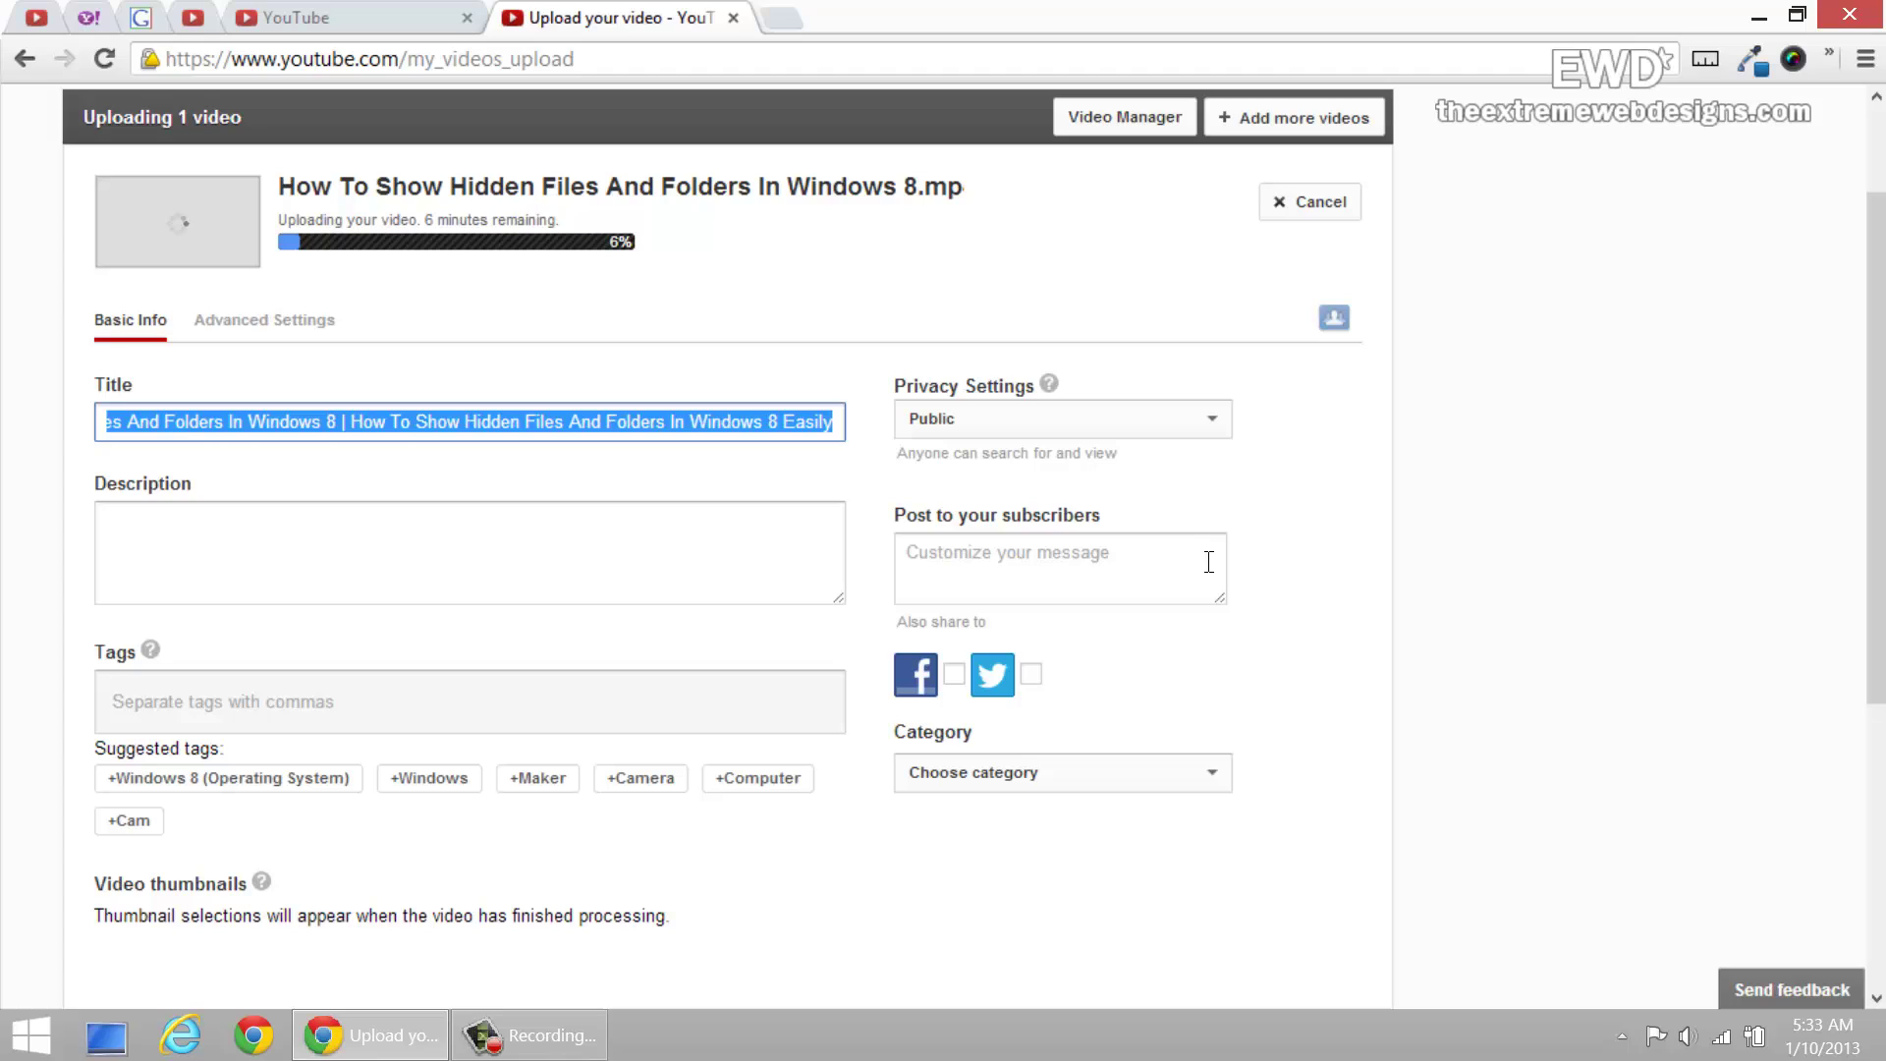
Paste the full title as the subscriber message, enable Twitter sharing, and enlarge the message box.
key(ctrl+c)
click(1208, 562)
key(ctrl+v)
click(1031, 674)
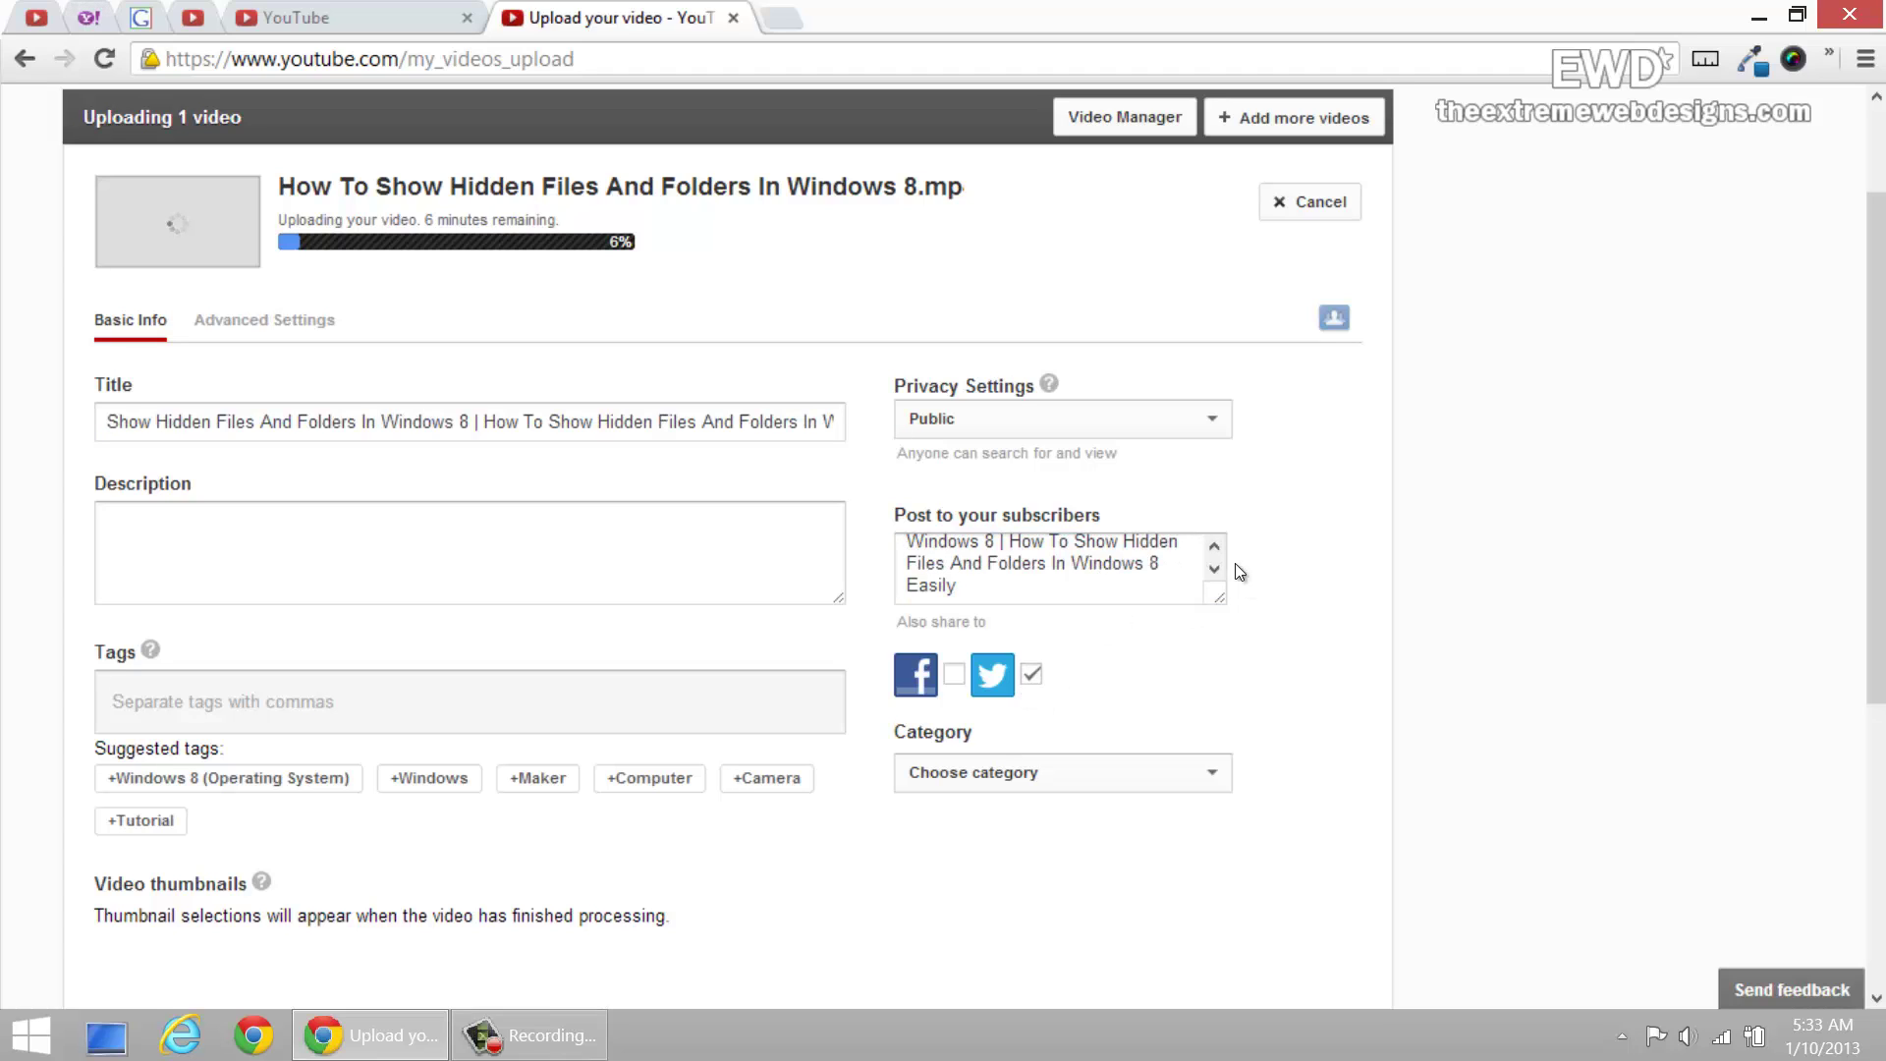
drag(1219, 597, 1223, 709)
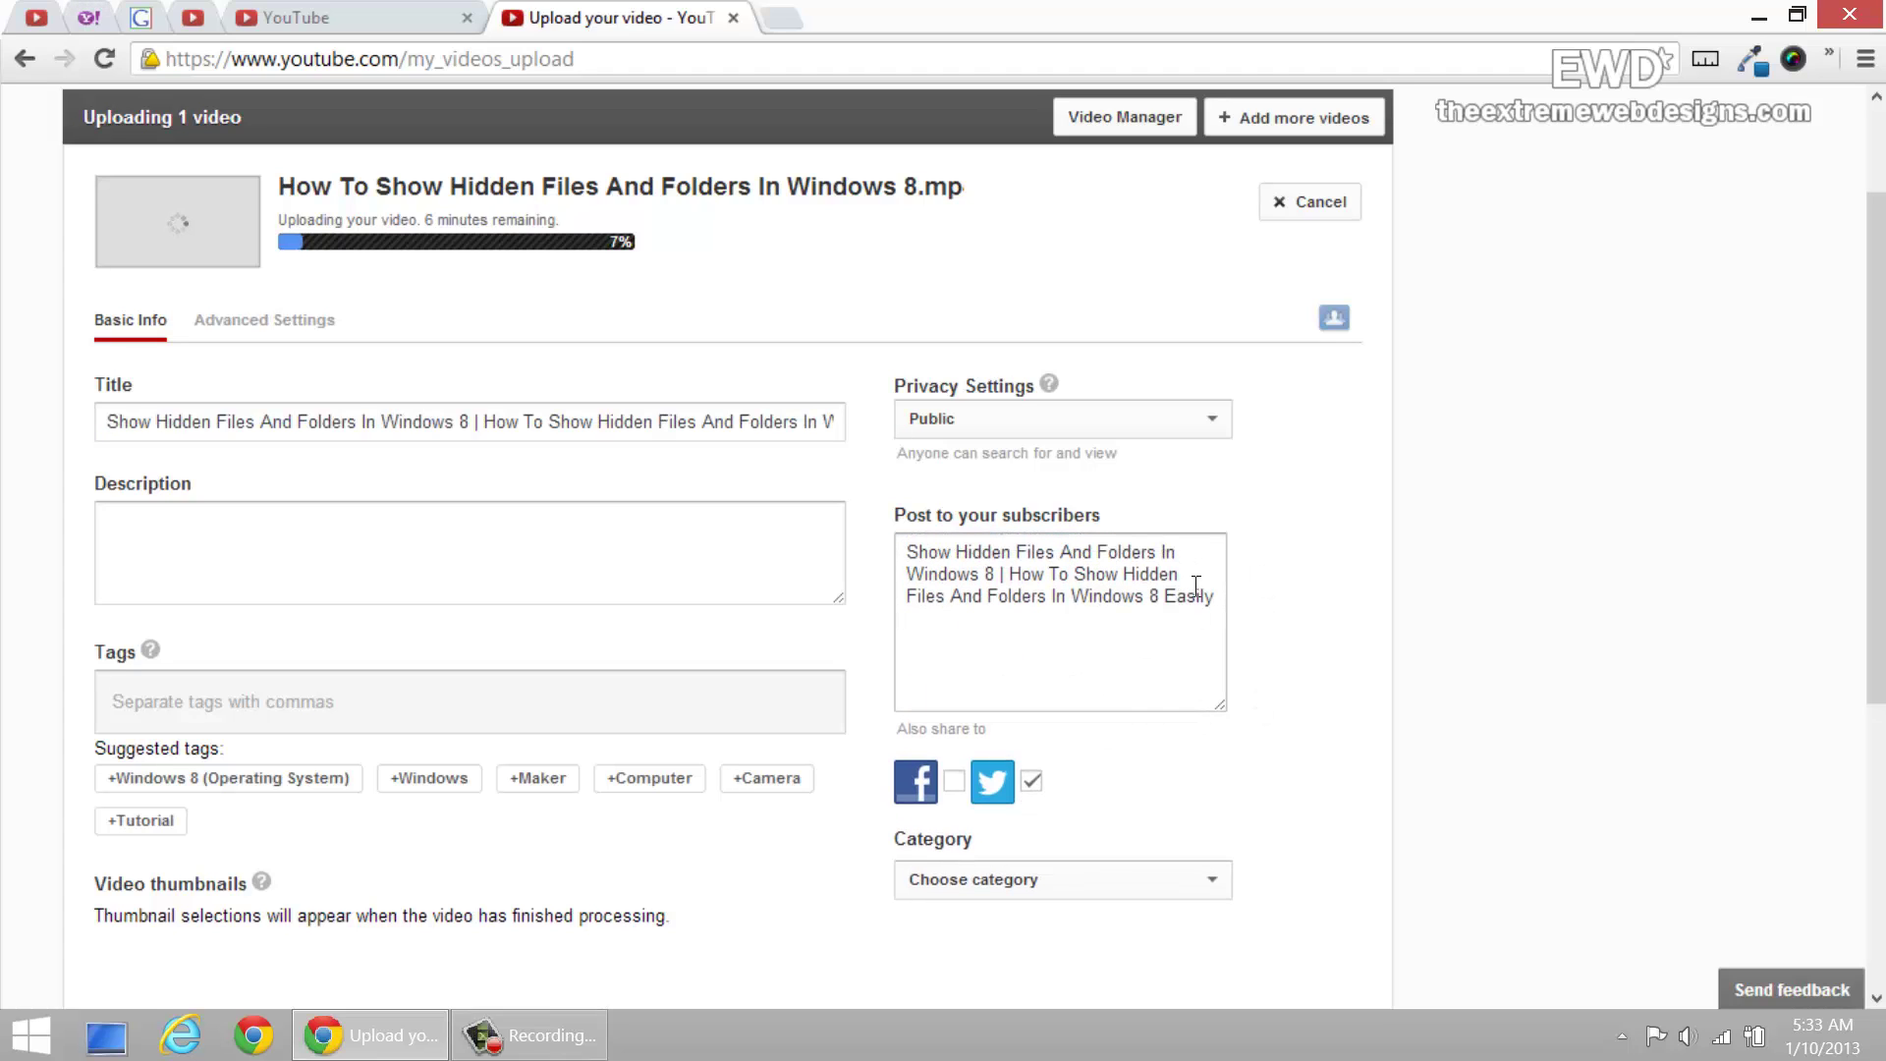
click(1162, 602)
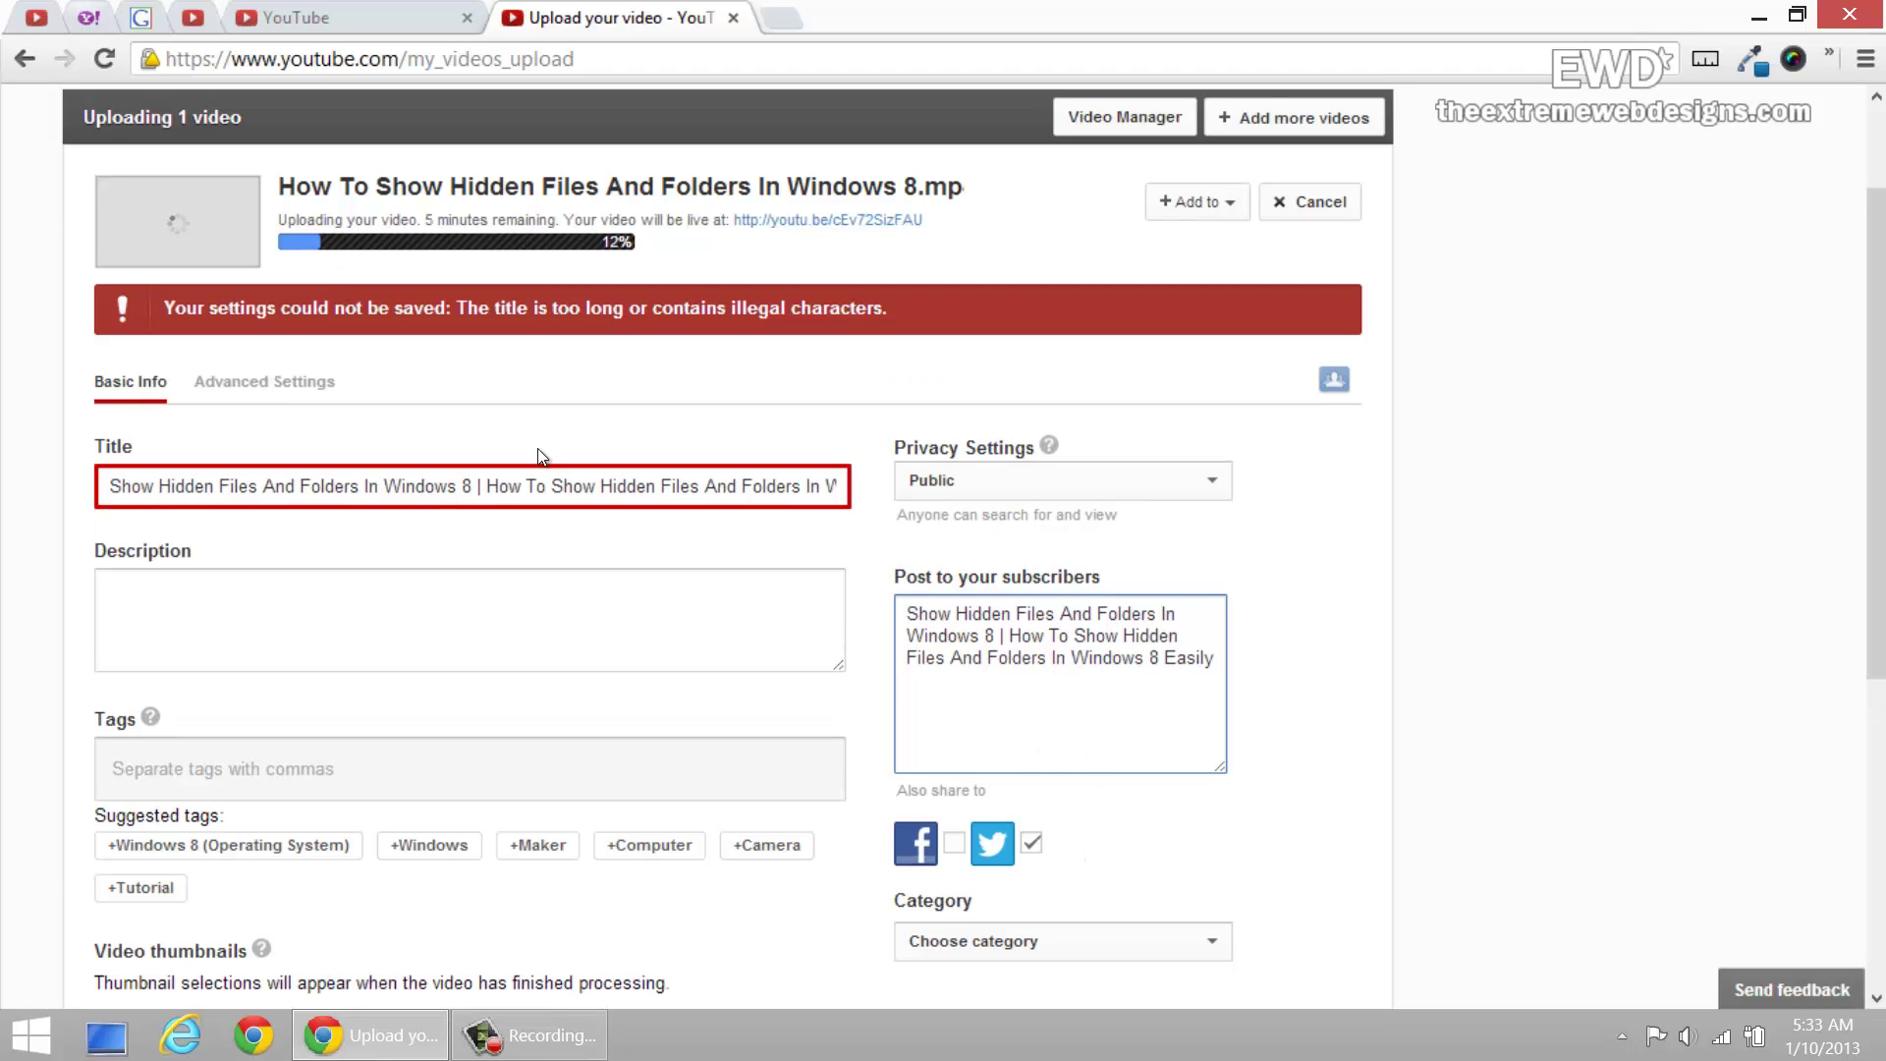
Delete the trailing word 'Easily' from the end of the title.
click(665, 487)
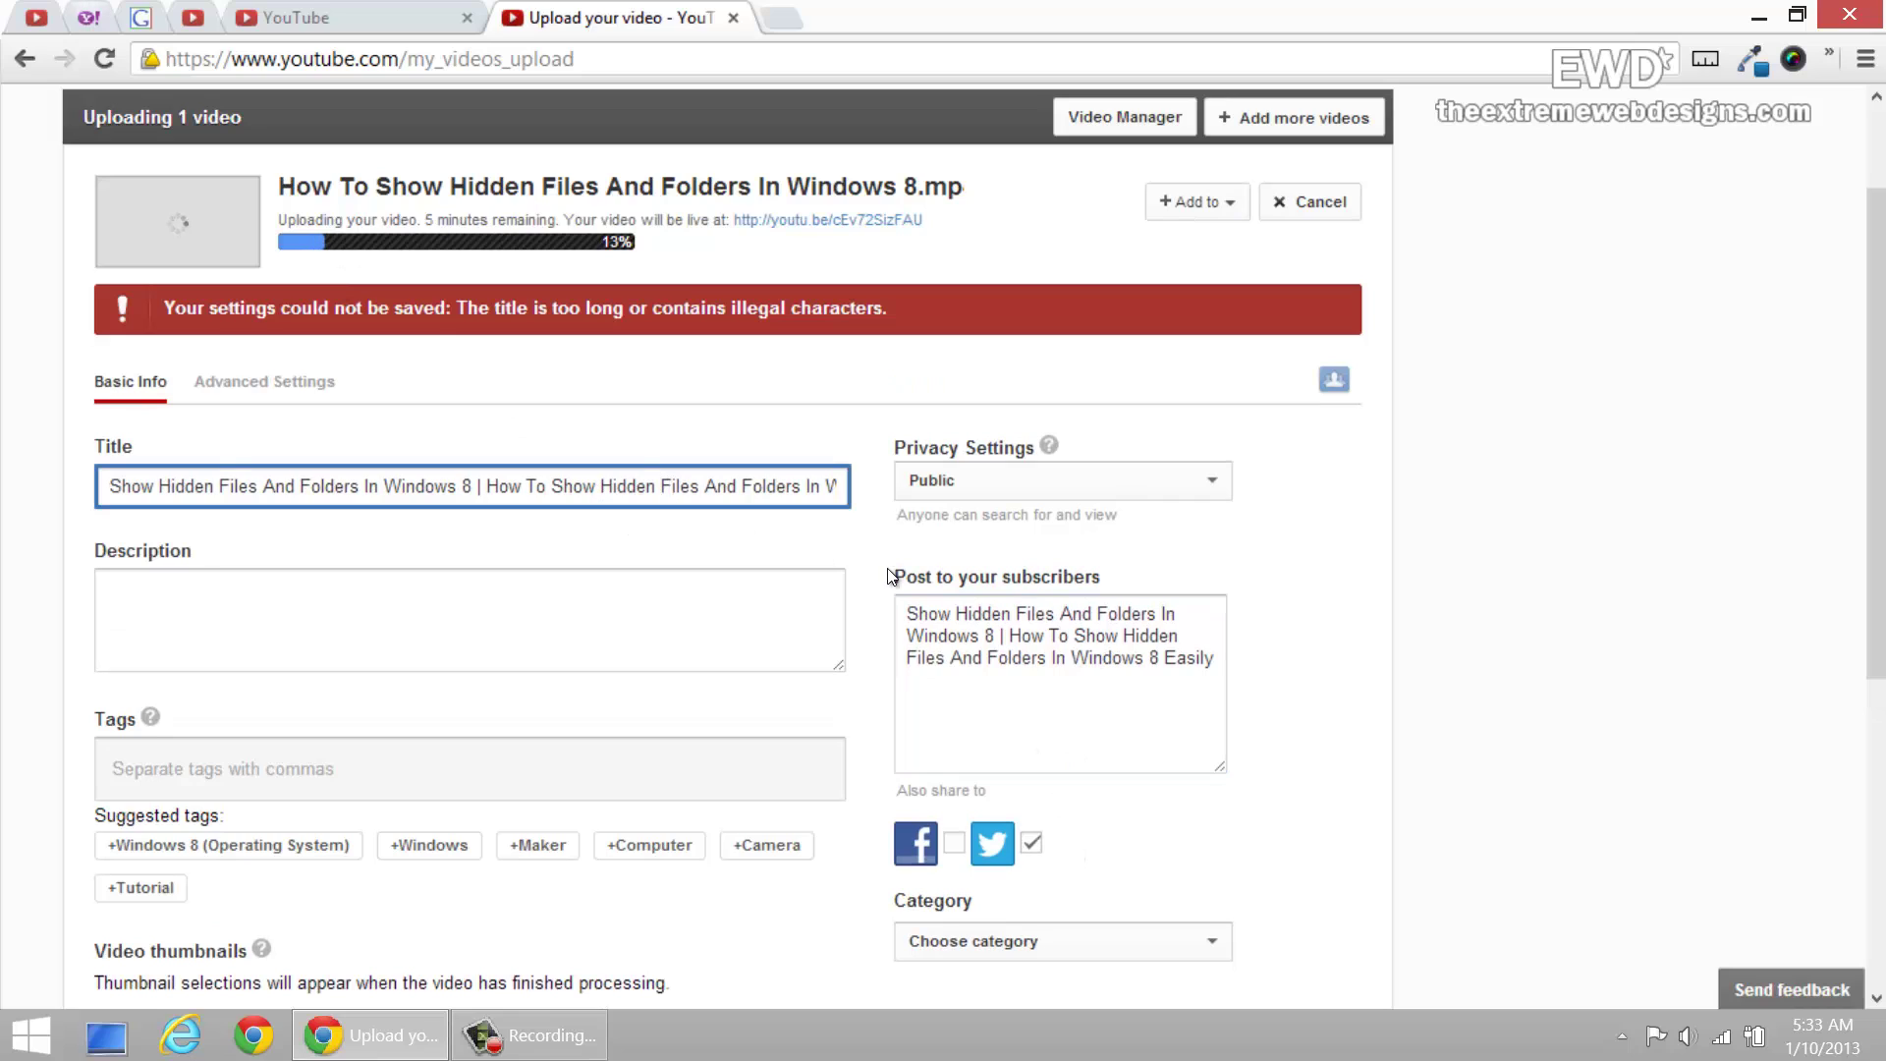
key(End)
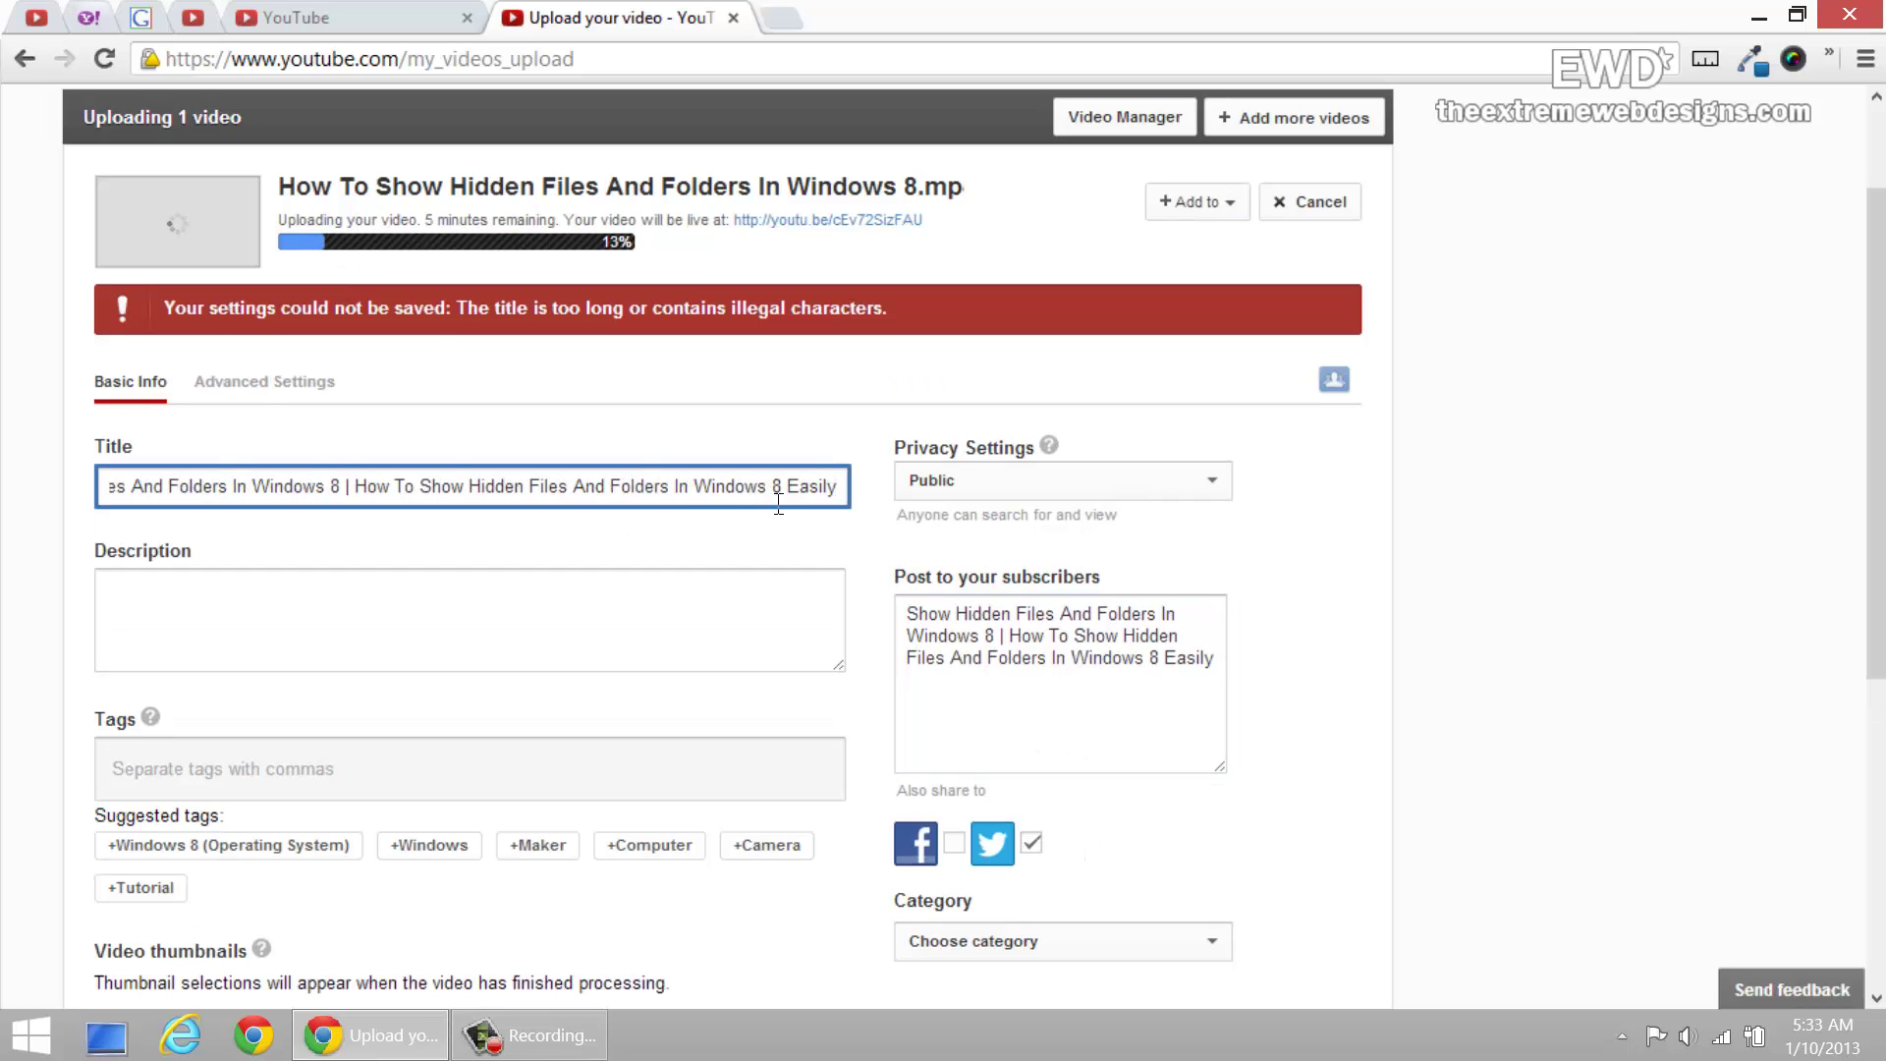
drag(783, 486, 845, 487)
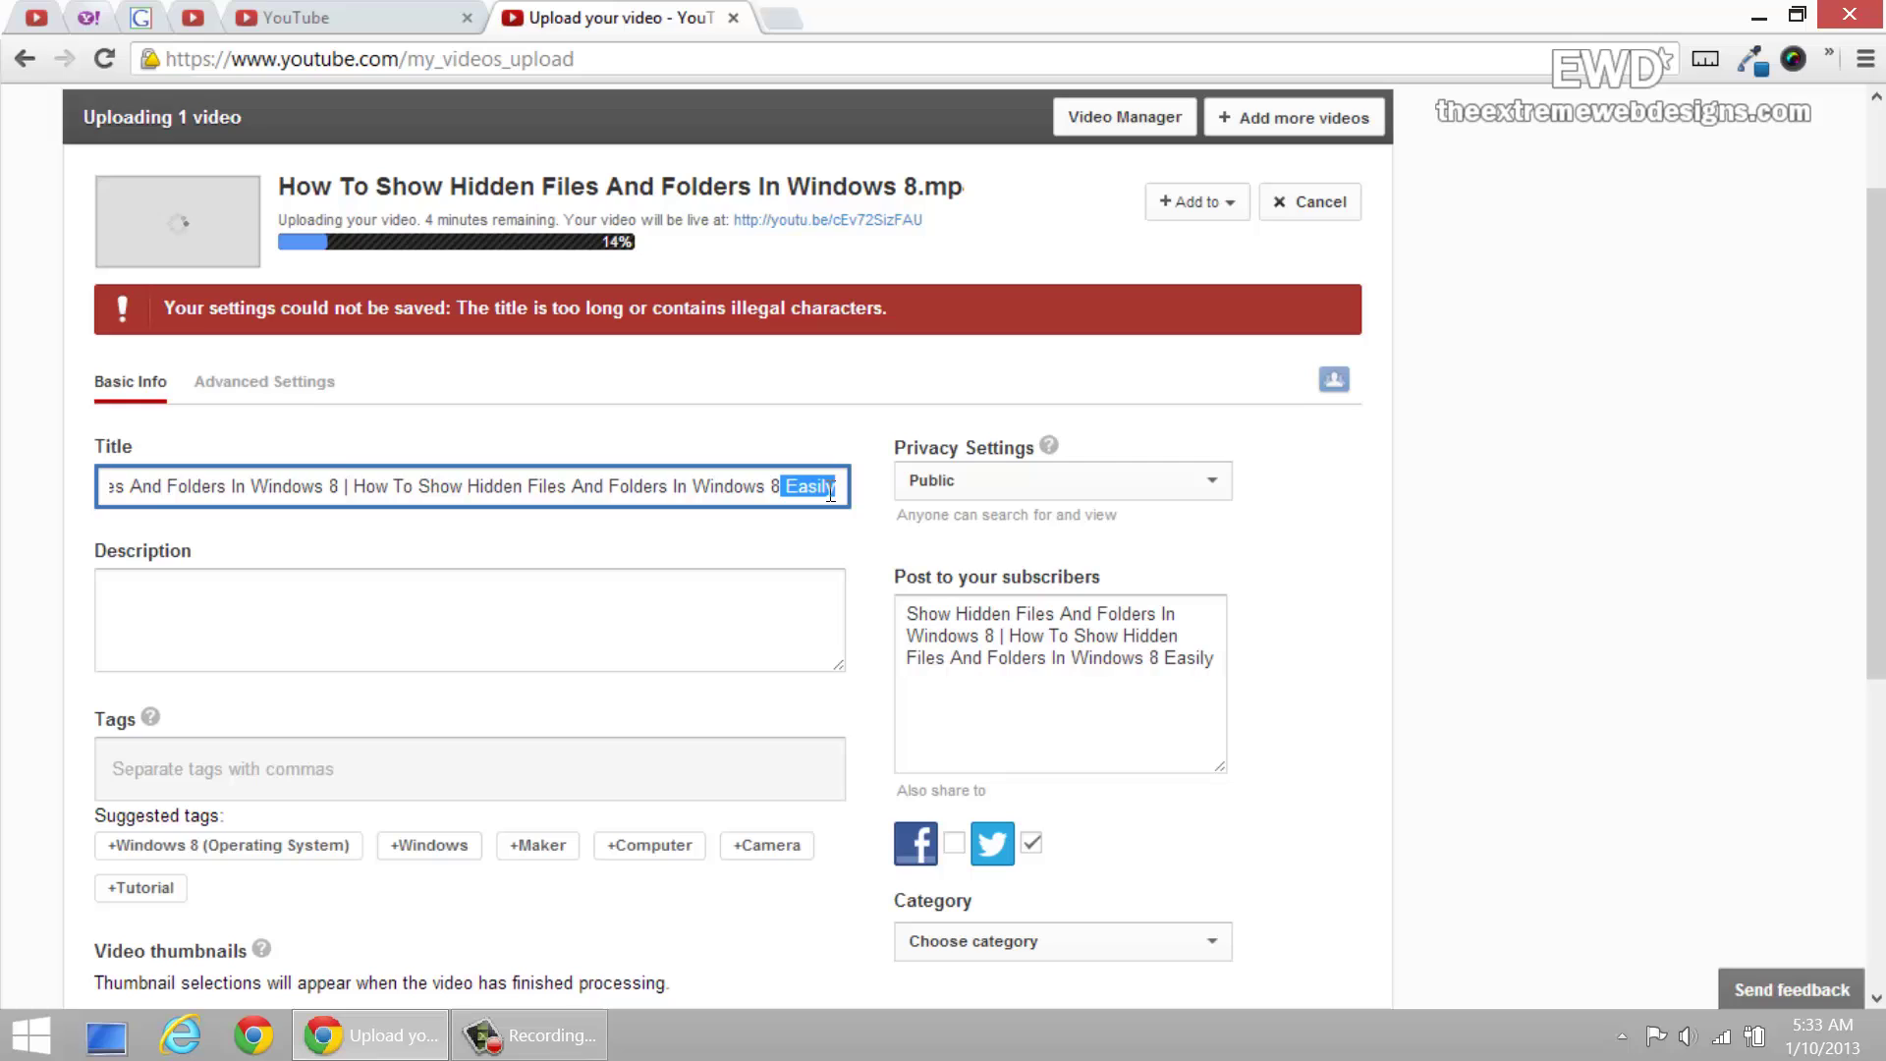
key(BackSpace)
click(691, 668)
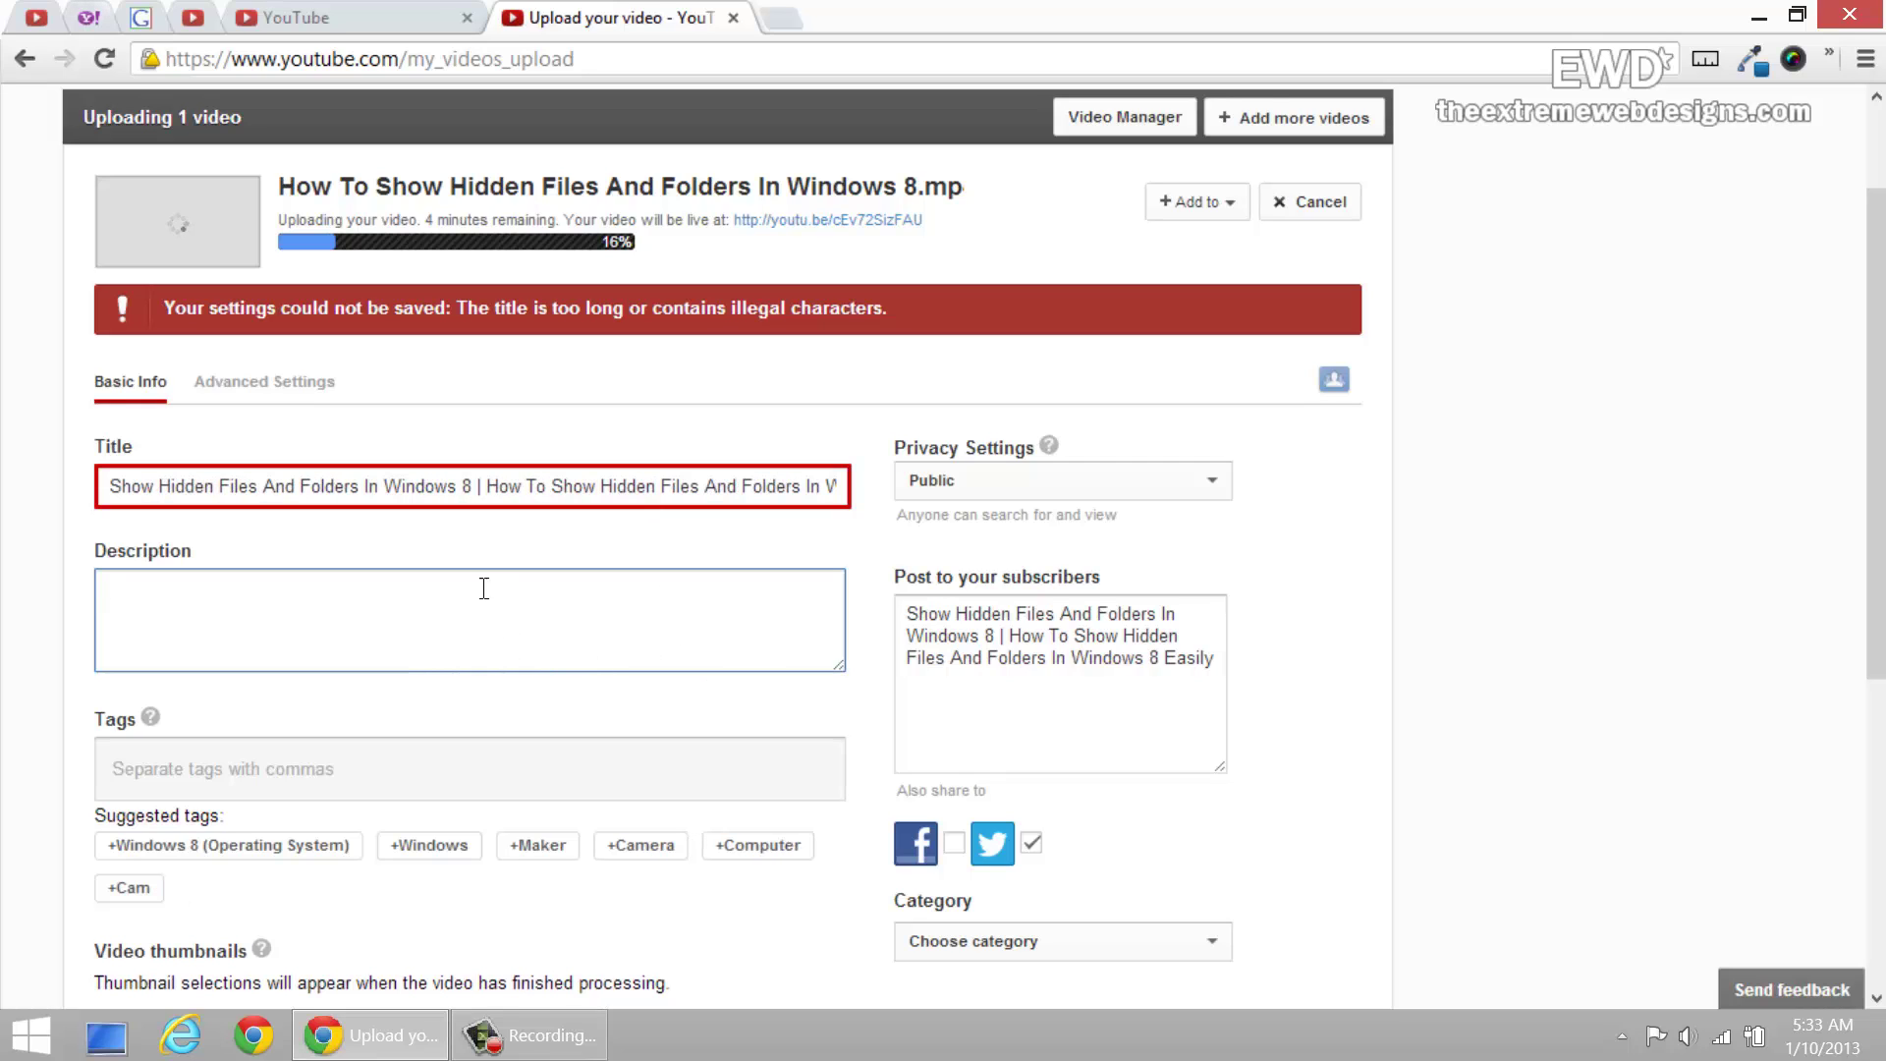
Leave the Title field so the shortened title saves and the title-too-long error clears.
click(678, 487)
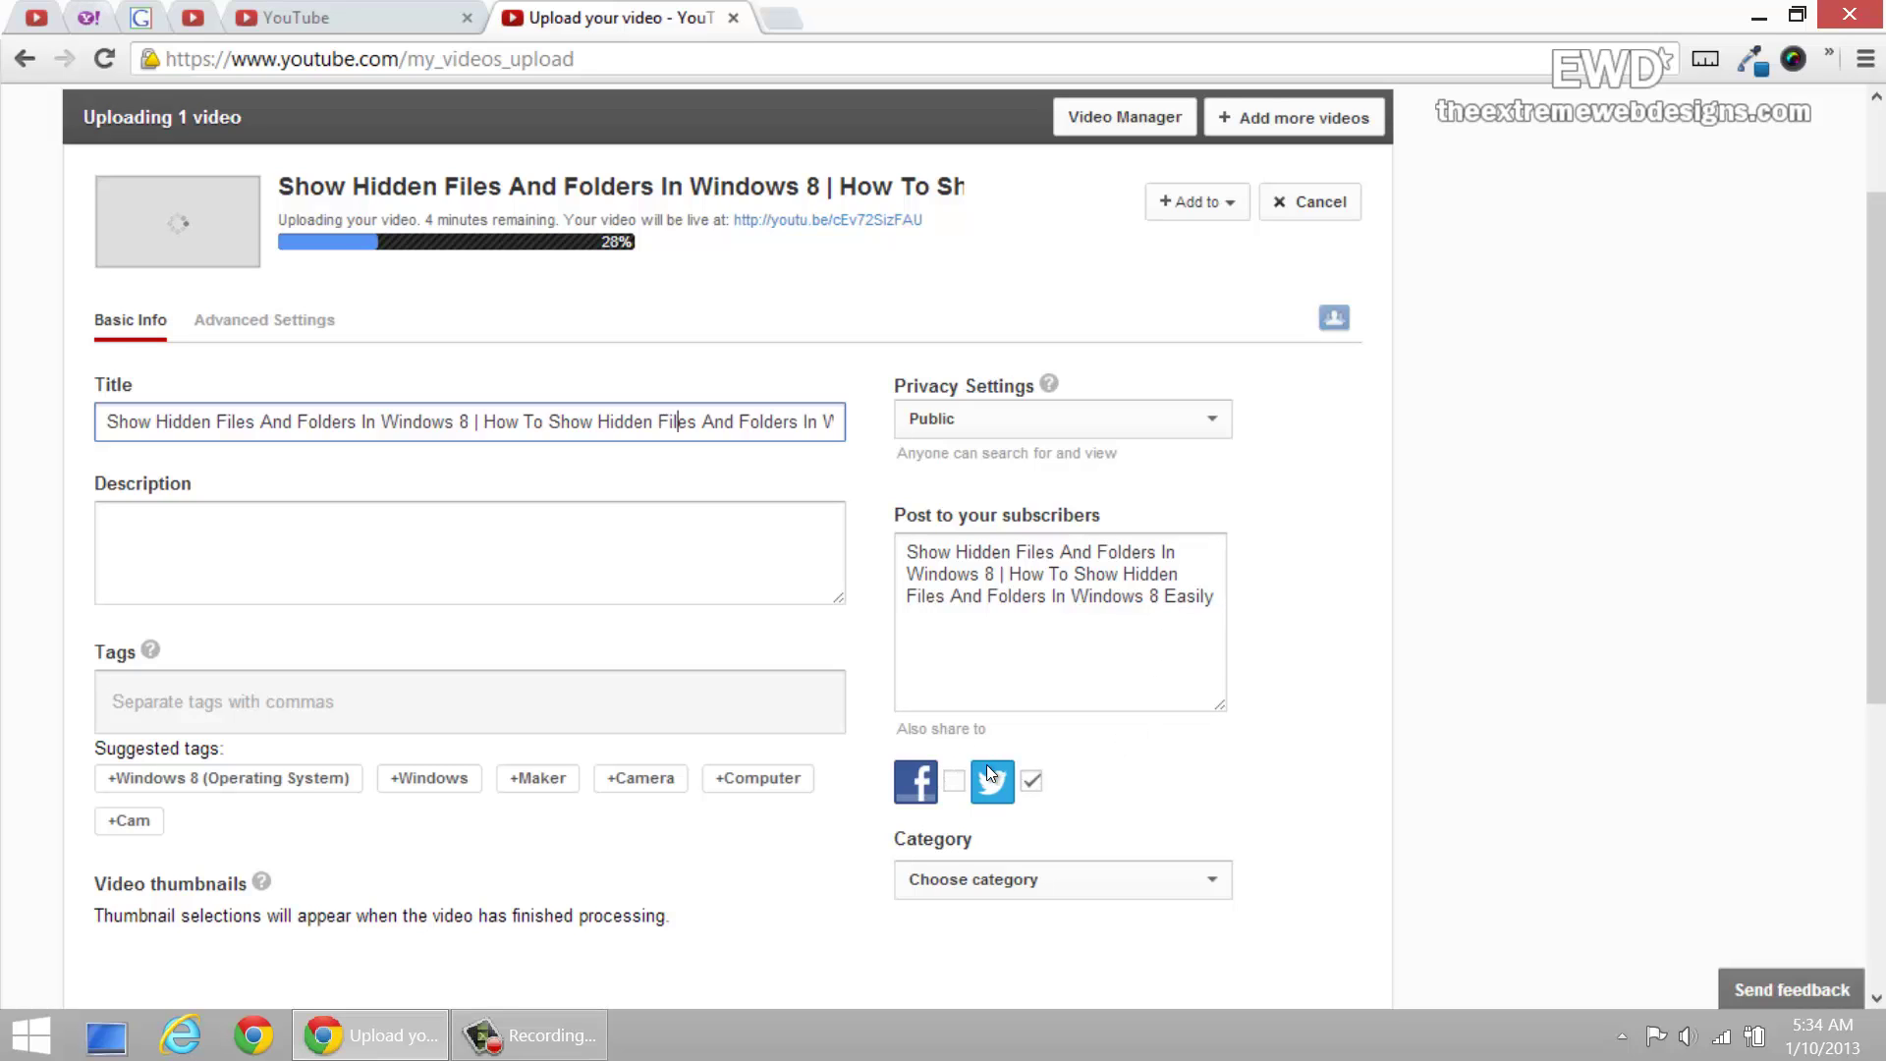
click(947, 779)
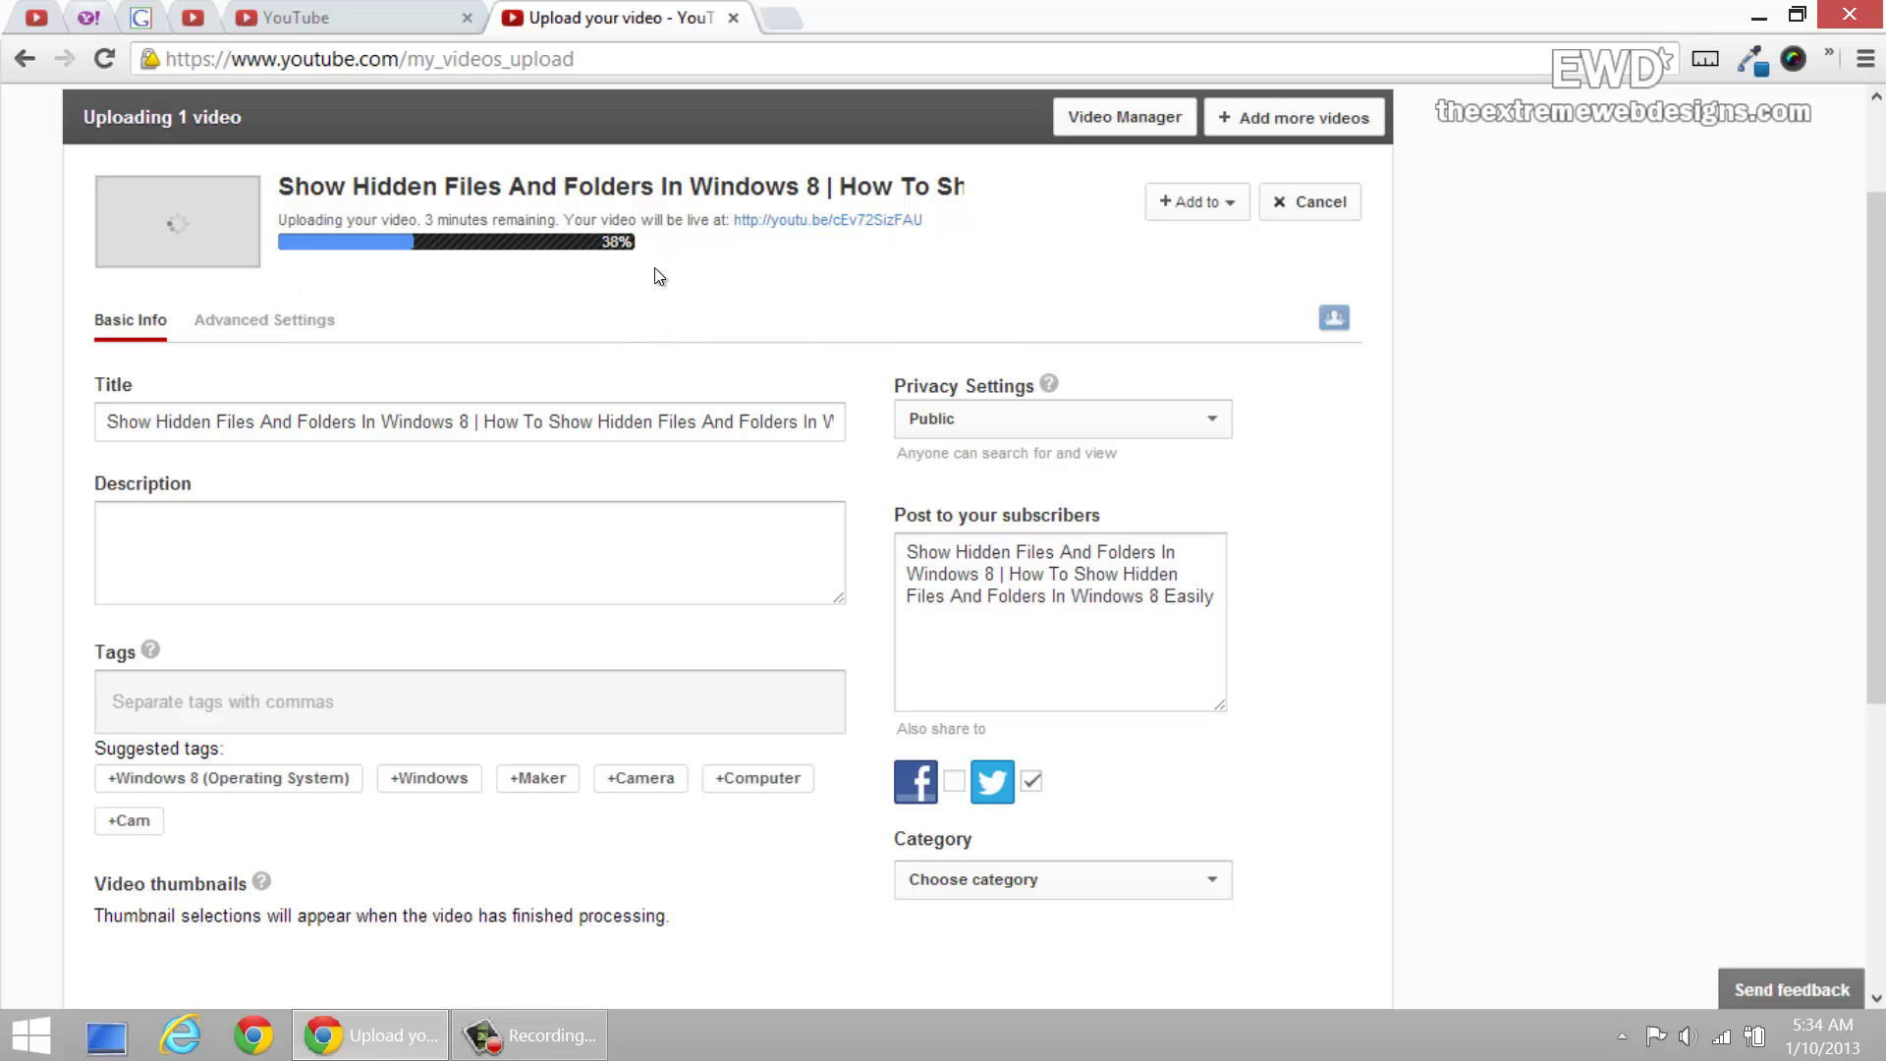
click(1100, 642)
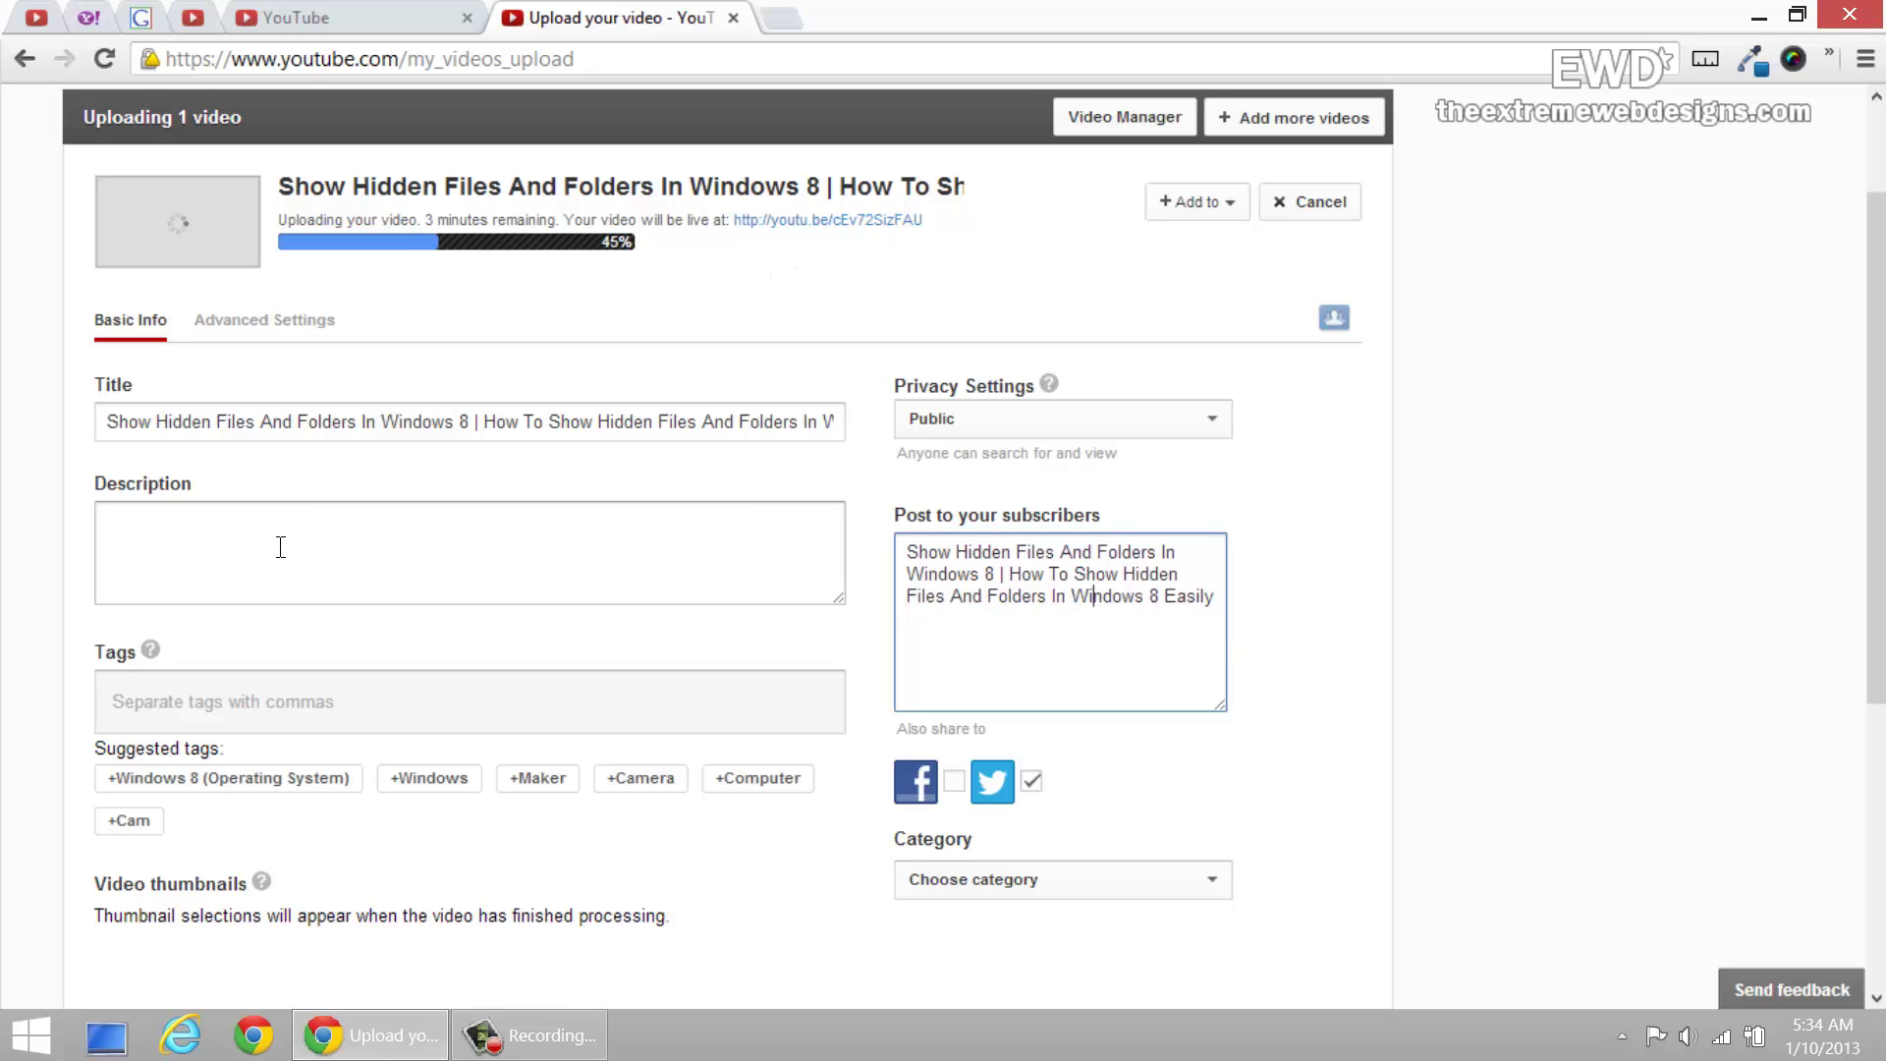
Copy the Create Restore Point video's description into the new video's Description field.
click(470, 519)
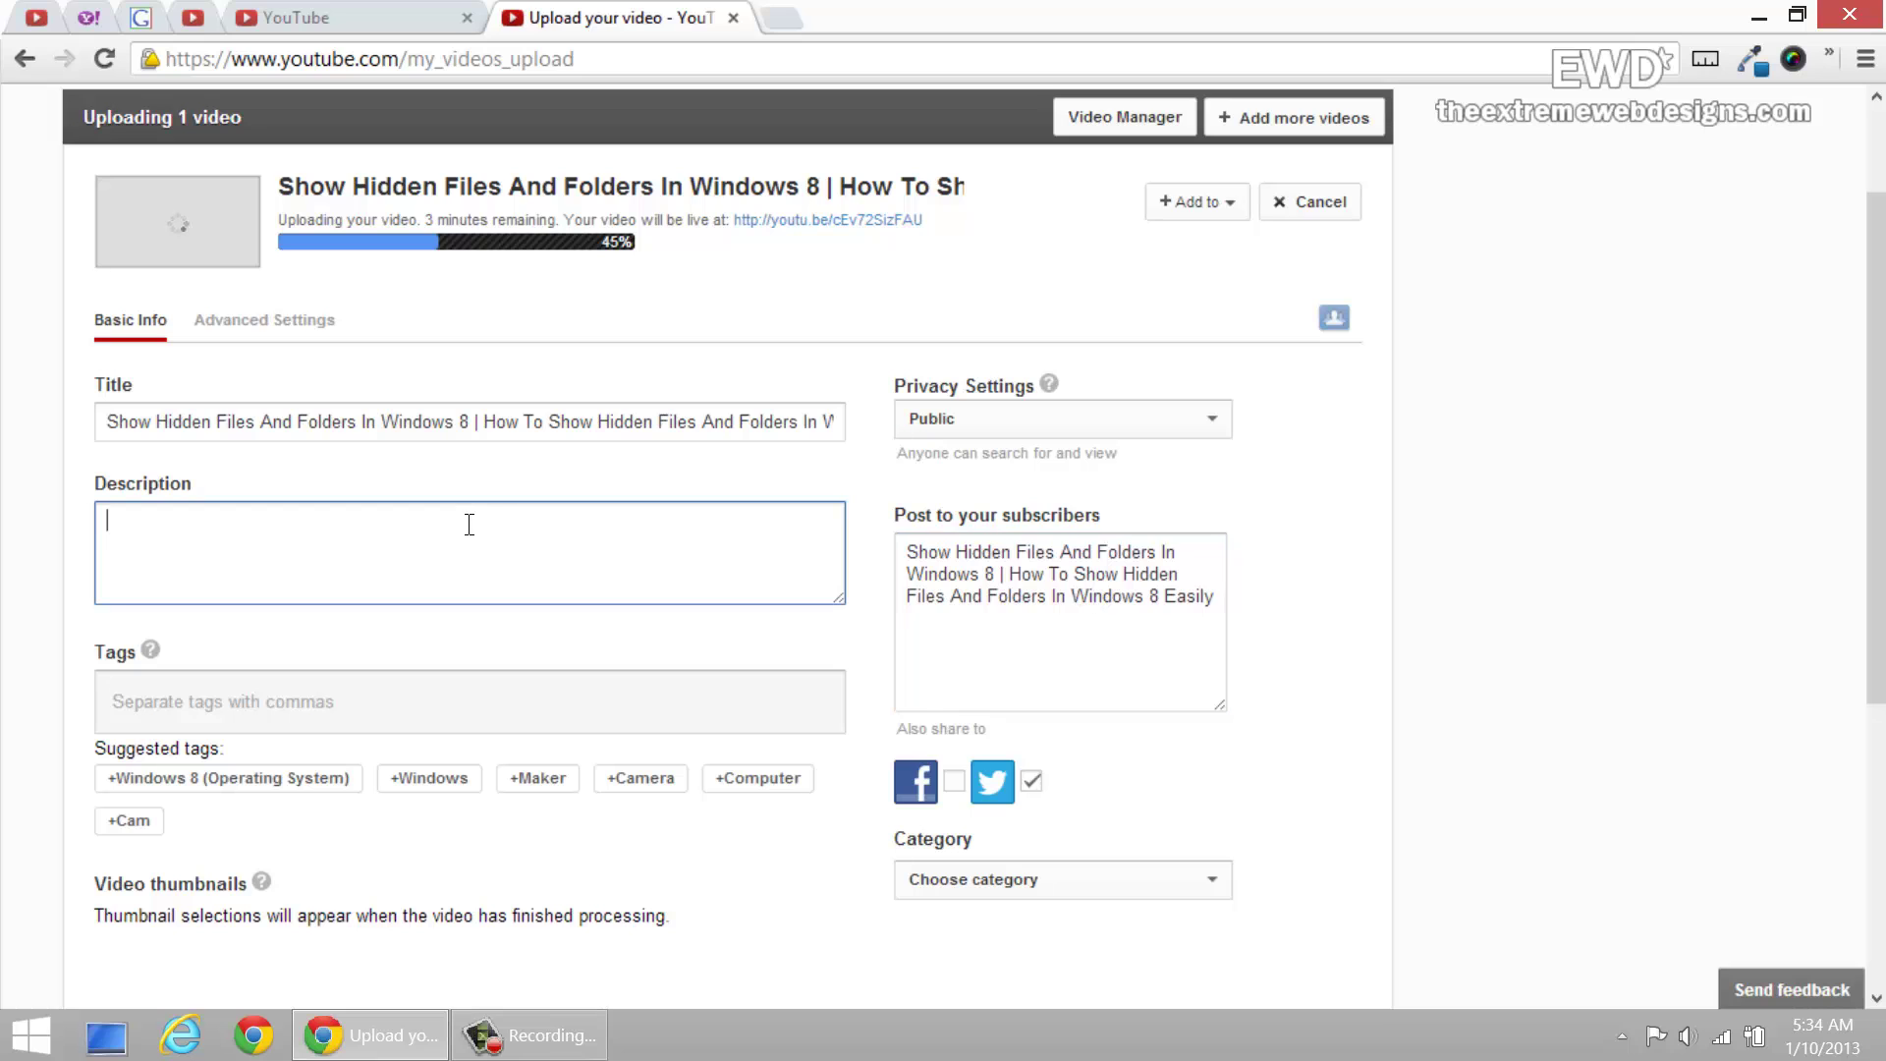
click(359, 17)
click(423, 329)
key(ctrl+a)
key(ctrl+c)
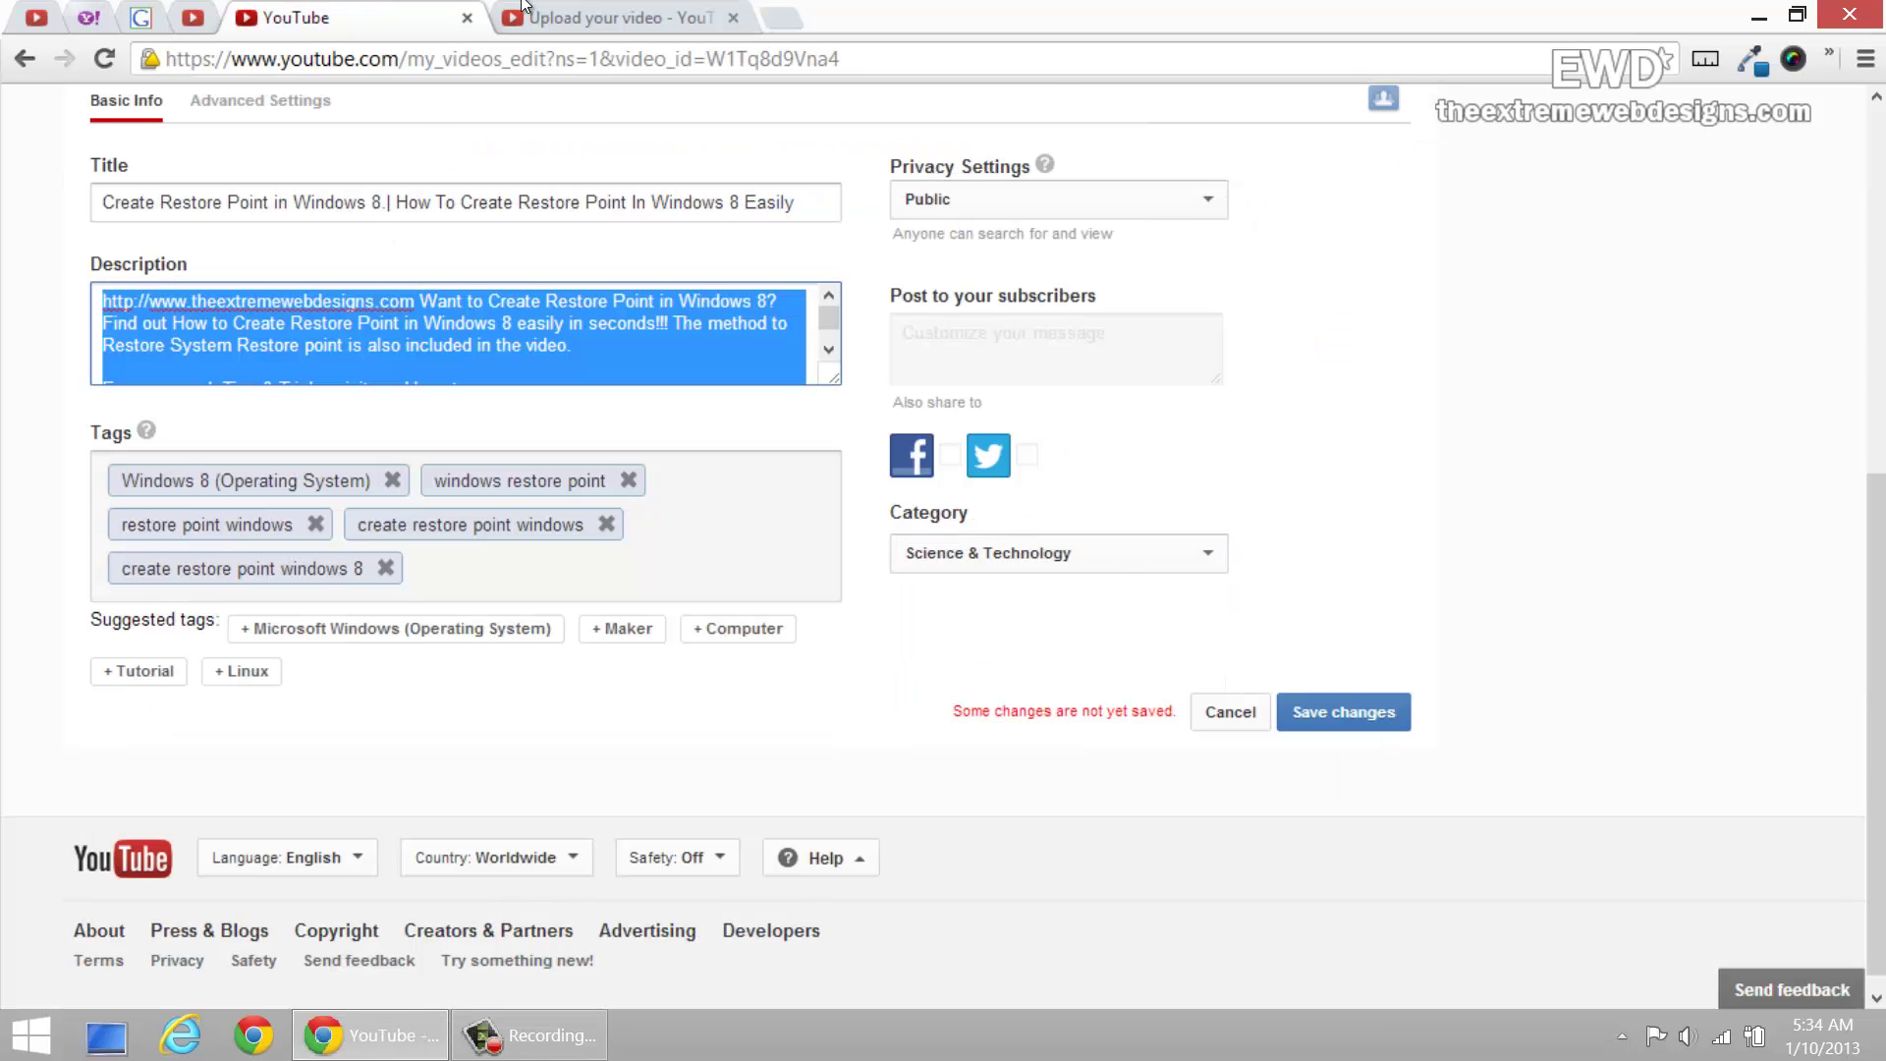
key(ctrl+Tab)
key(ctrl+v)
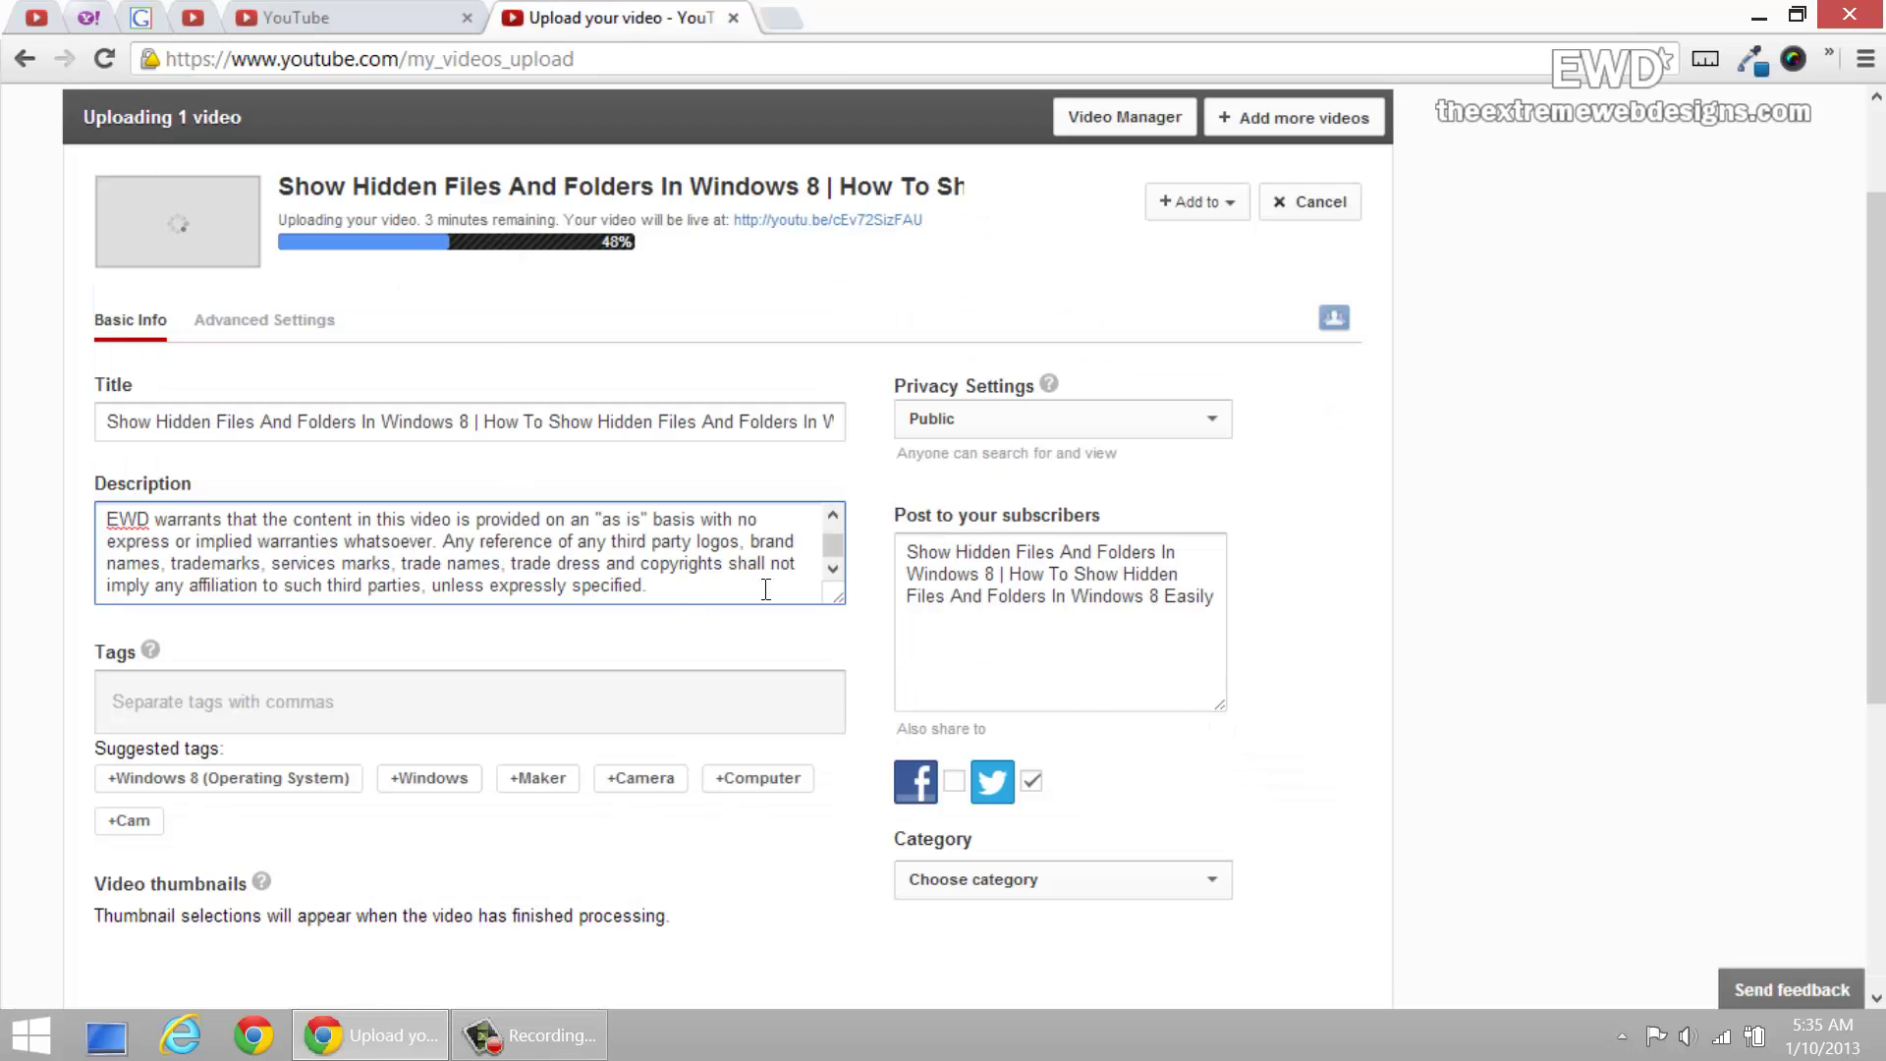
drag(841, 590, 843, 1002)
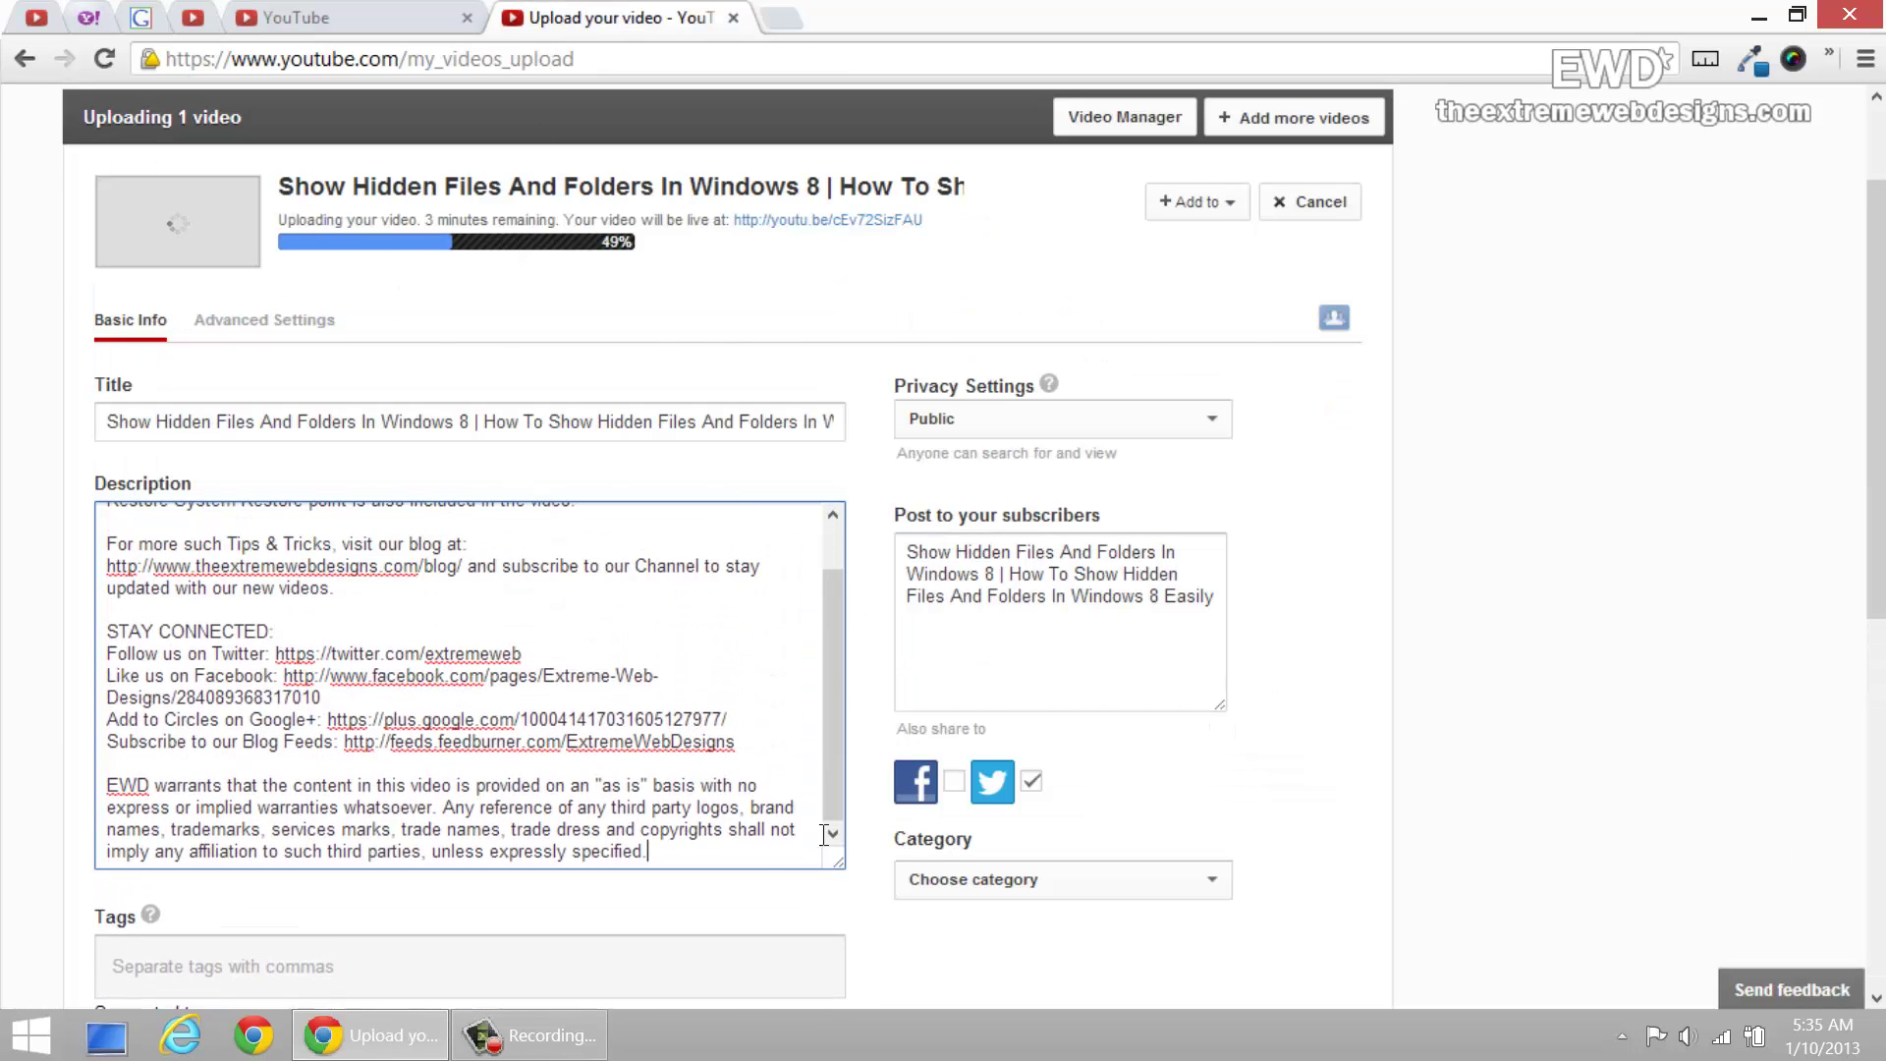
scroll(429, 747, up, 2)
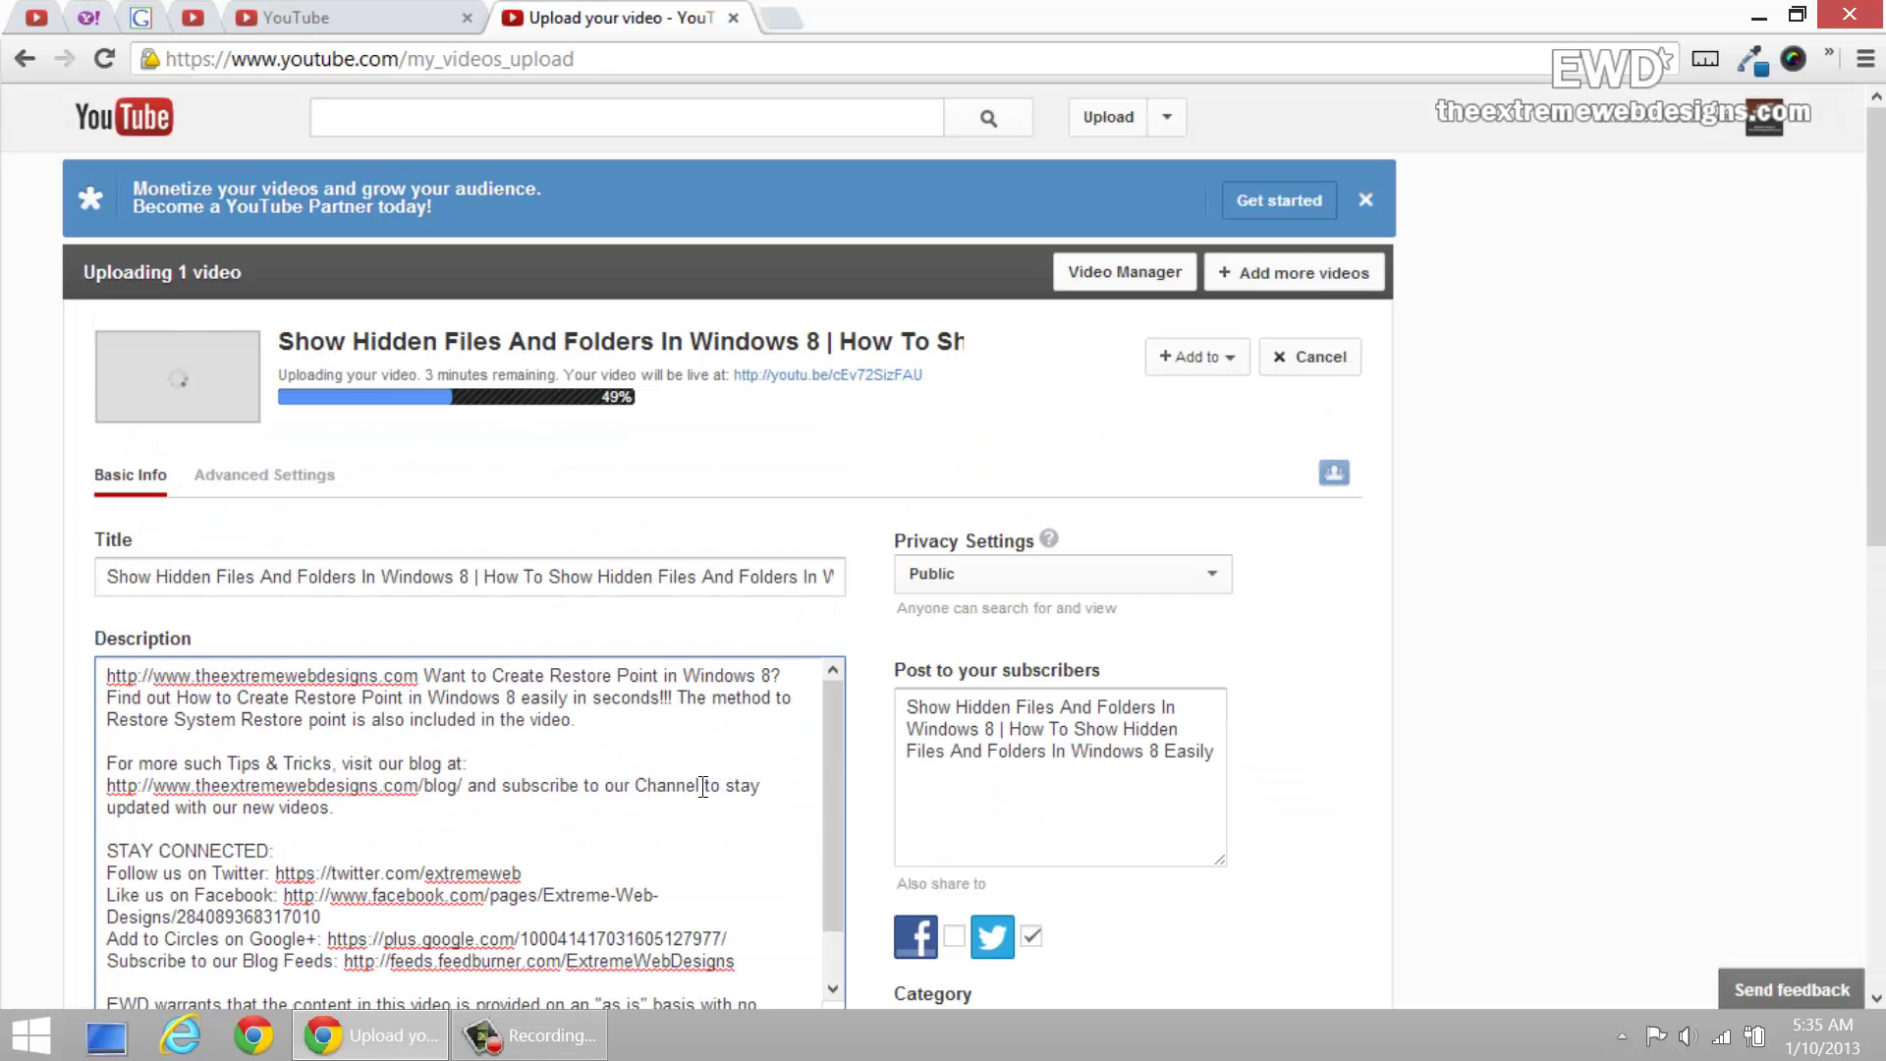
double_click(442, 677)
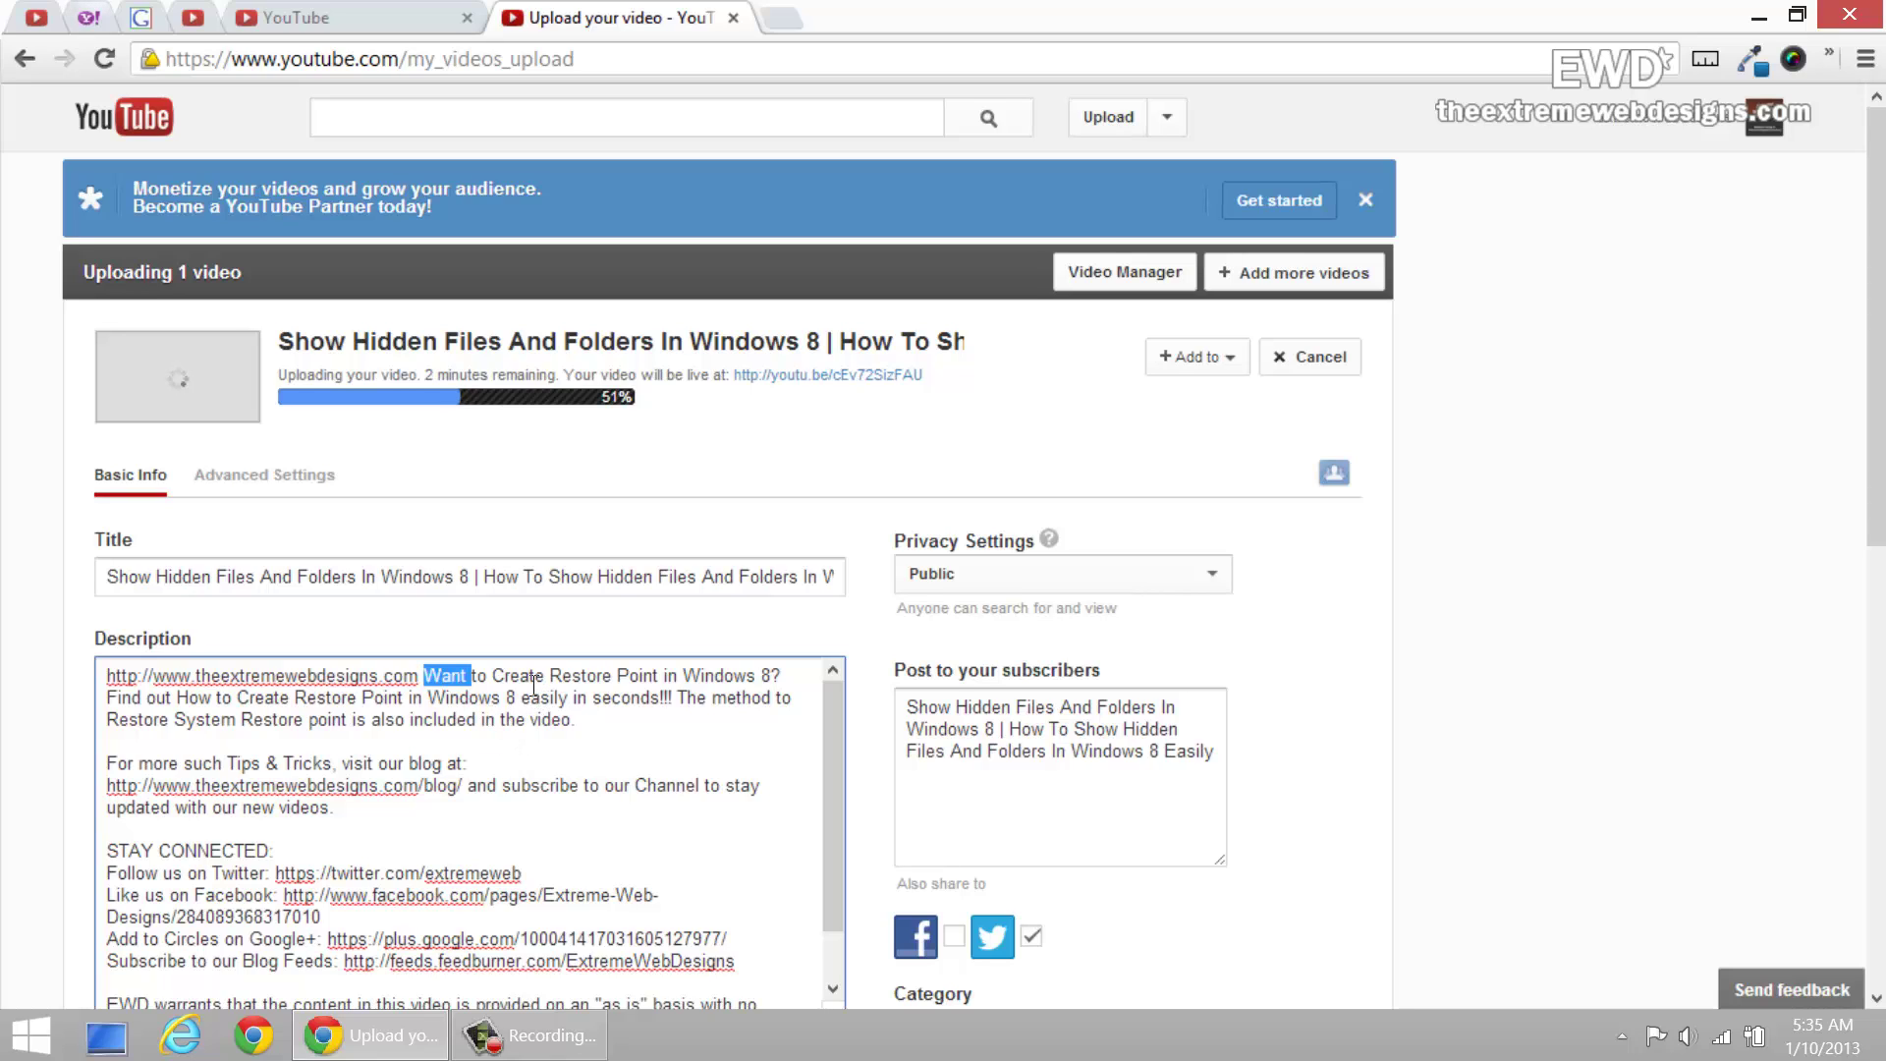
Replace both restore-point phrases in the description with 'Show Hidden Files And Folders In Windows 8'.
click(533, 685)
click(287, 585)
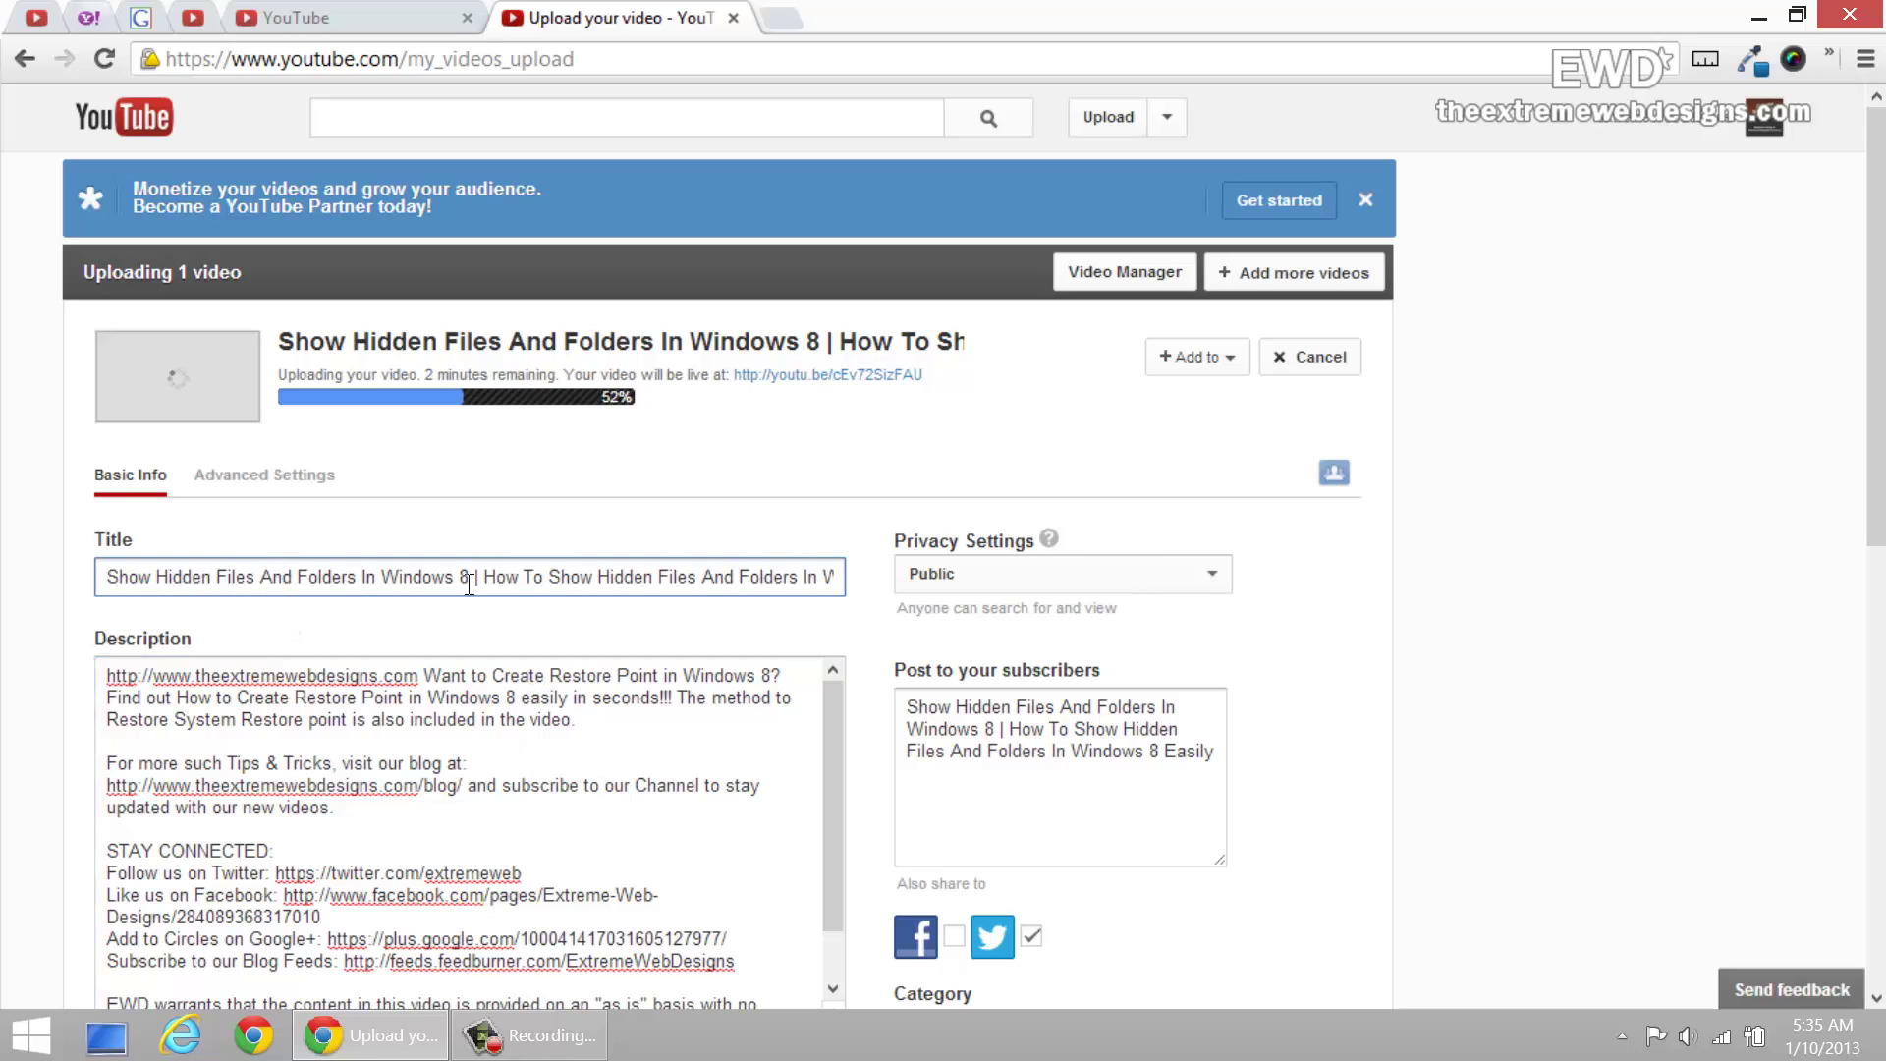
drag(470, 582, 108, 579)
key(ctrl+c)
click(510, 683)
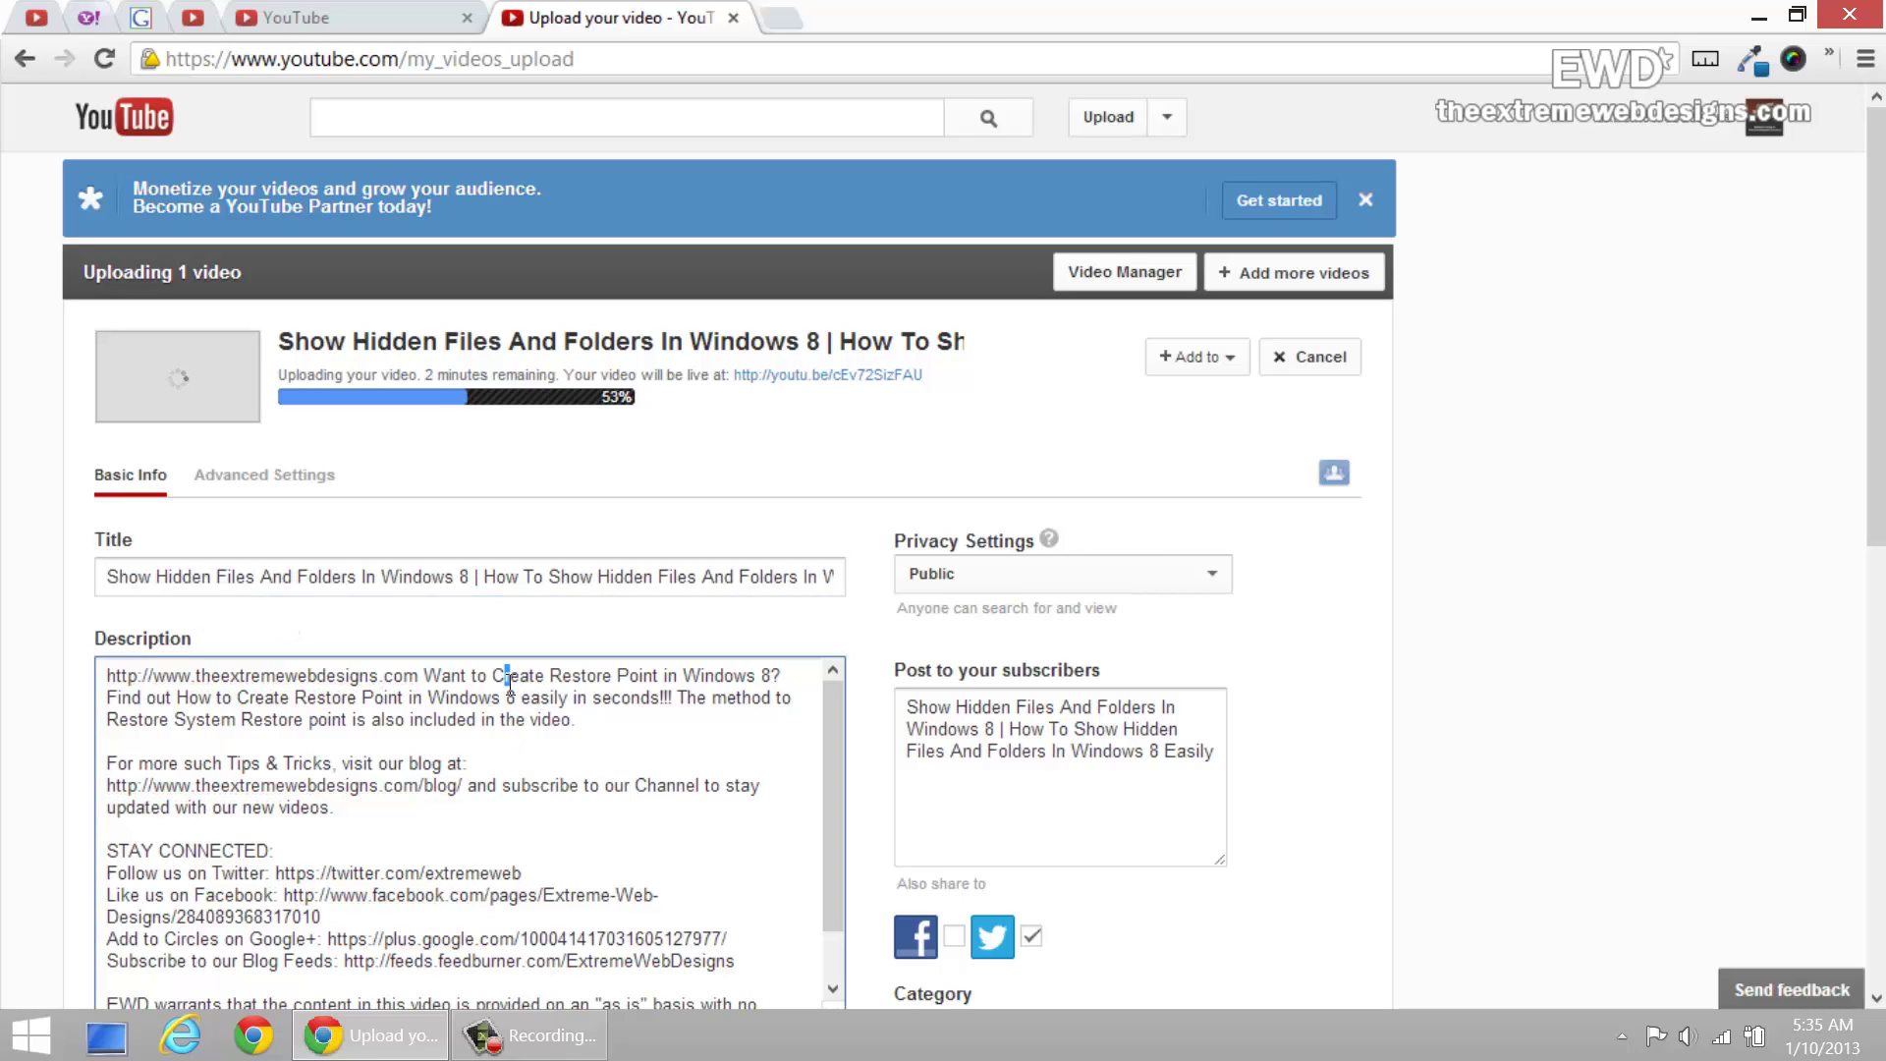
double_click(510, 683)
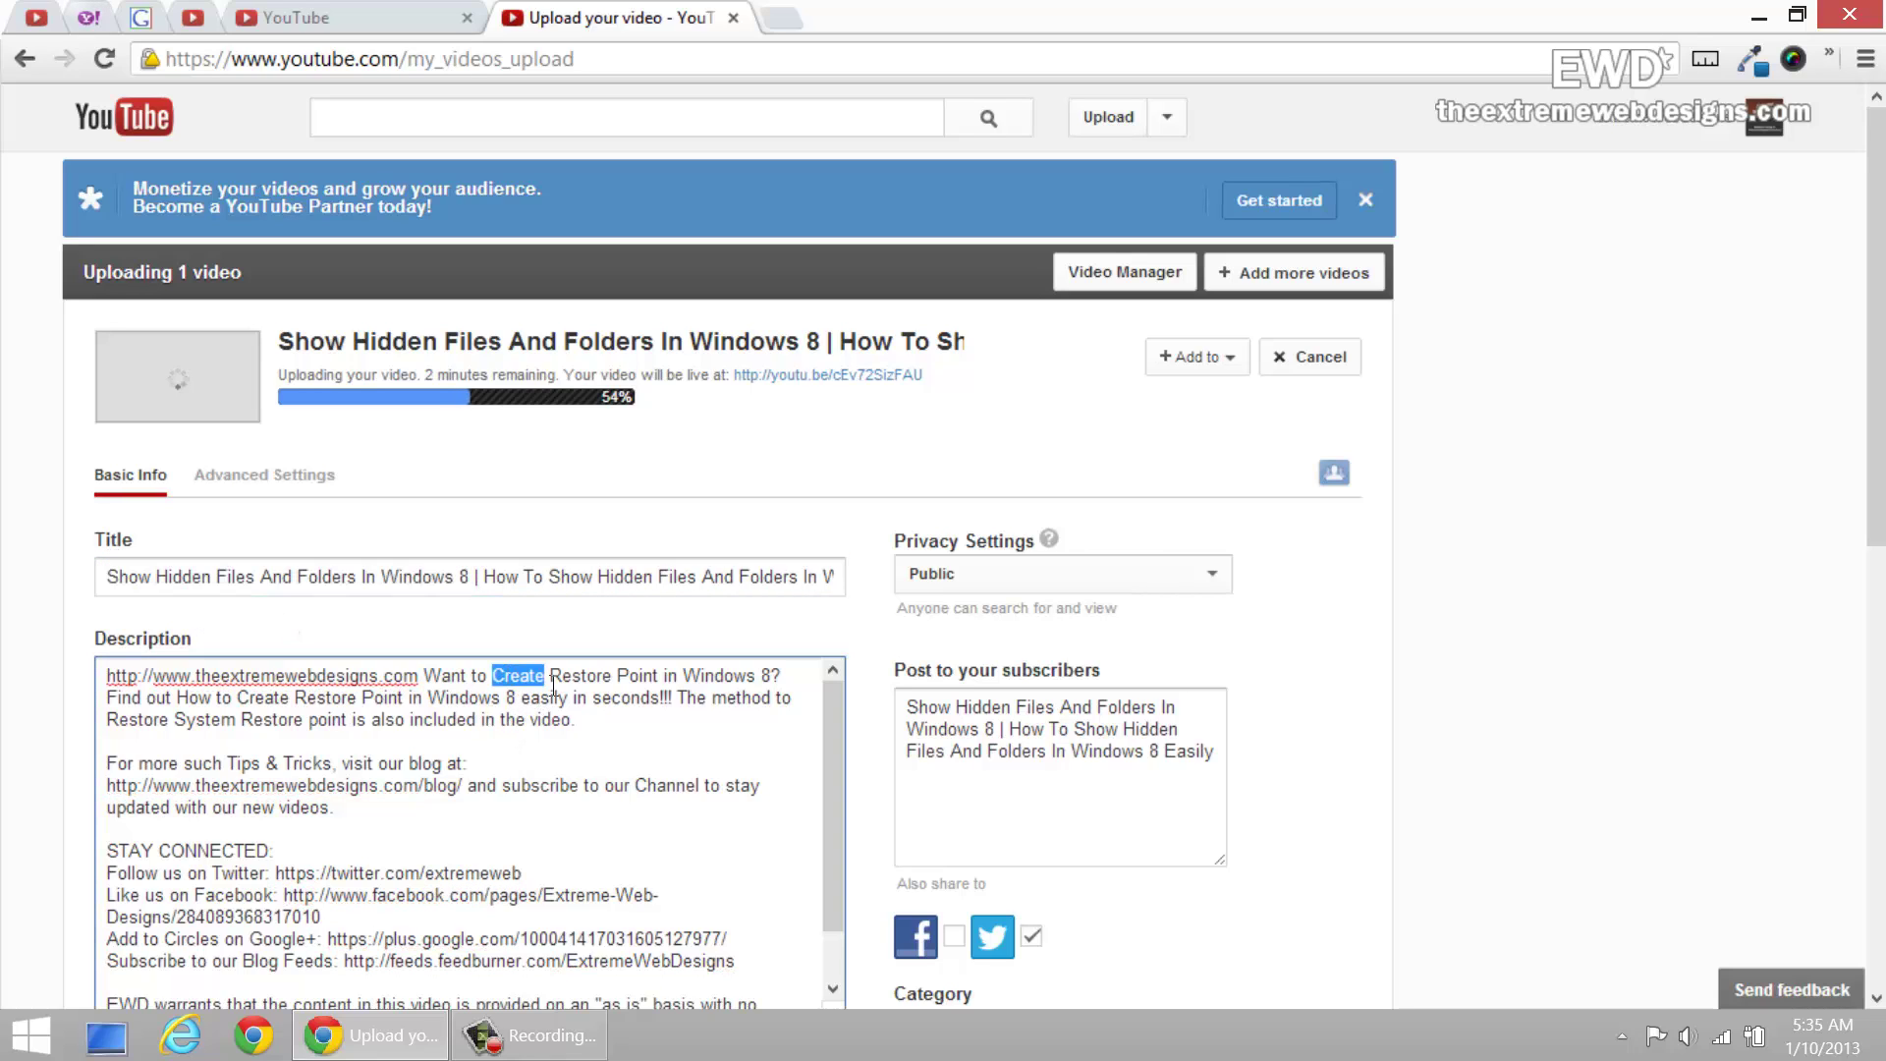
shift+click(771, 674)
key(ctrl+v)
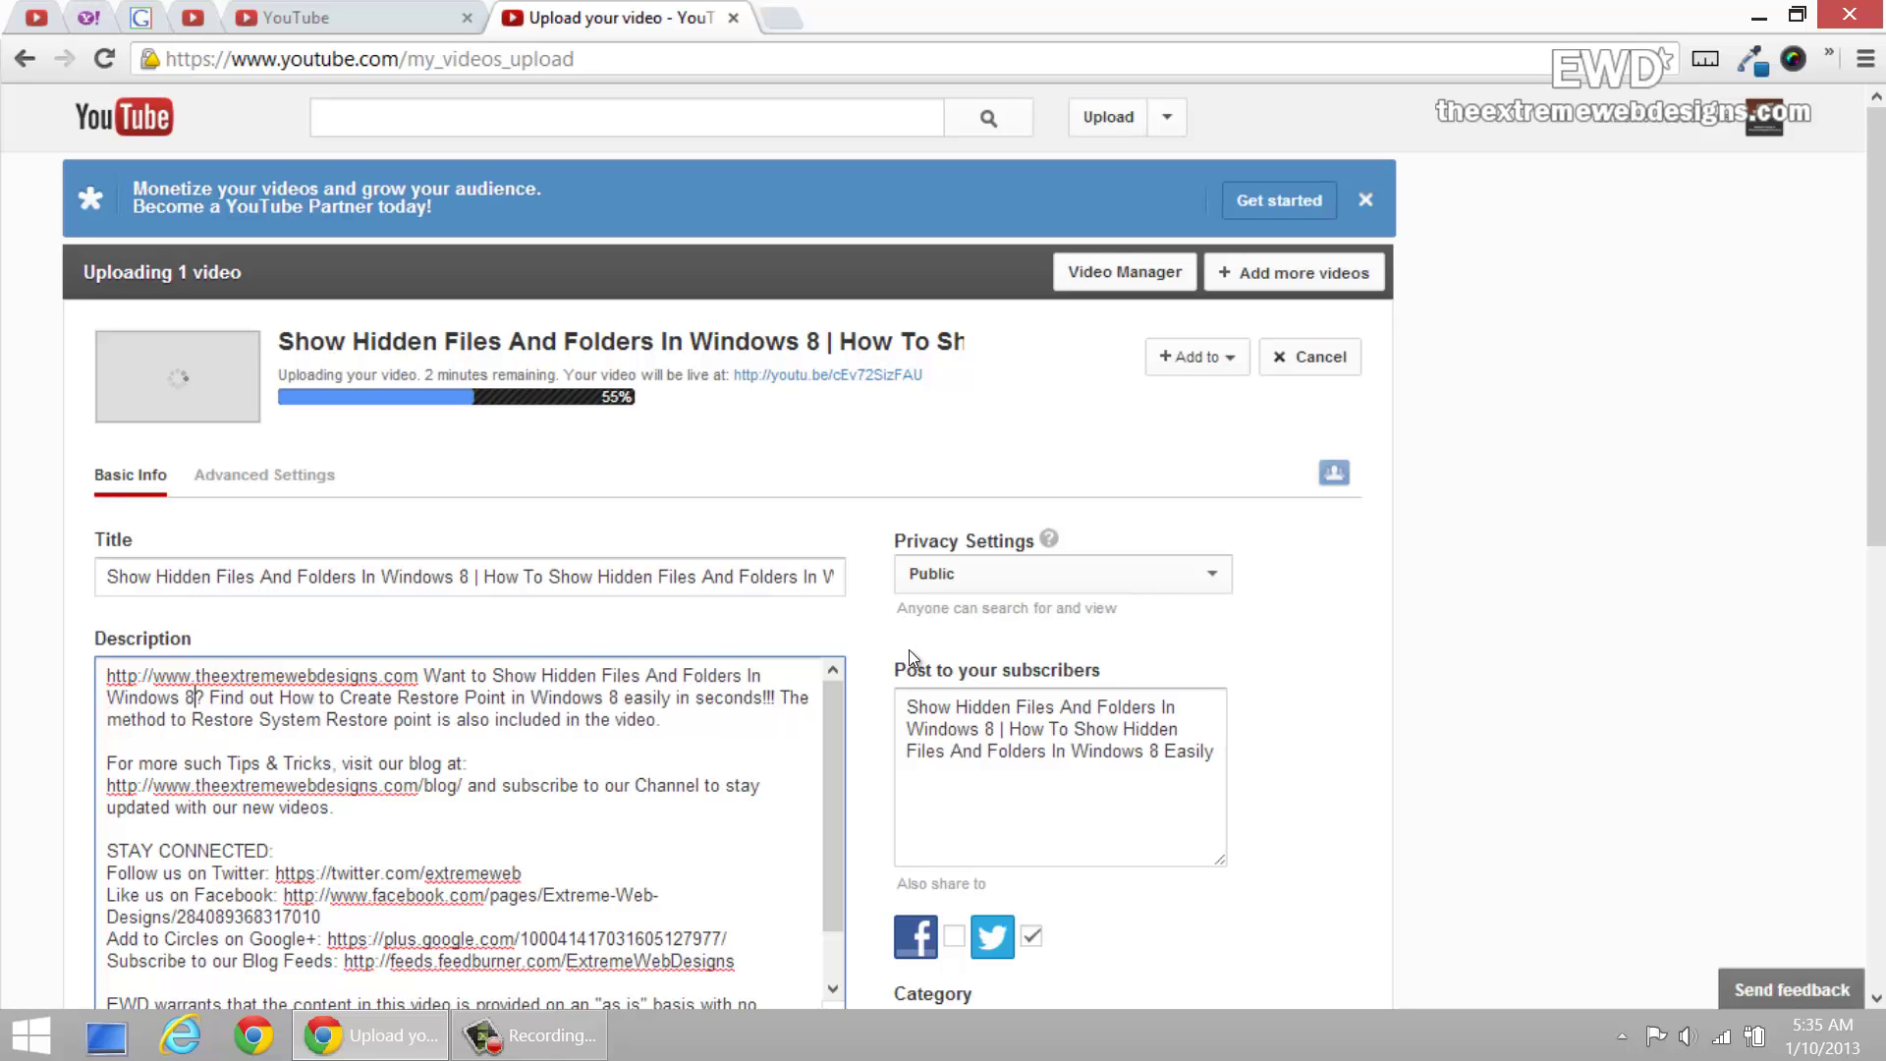
double_click(294, 698)
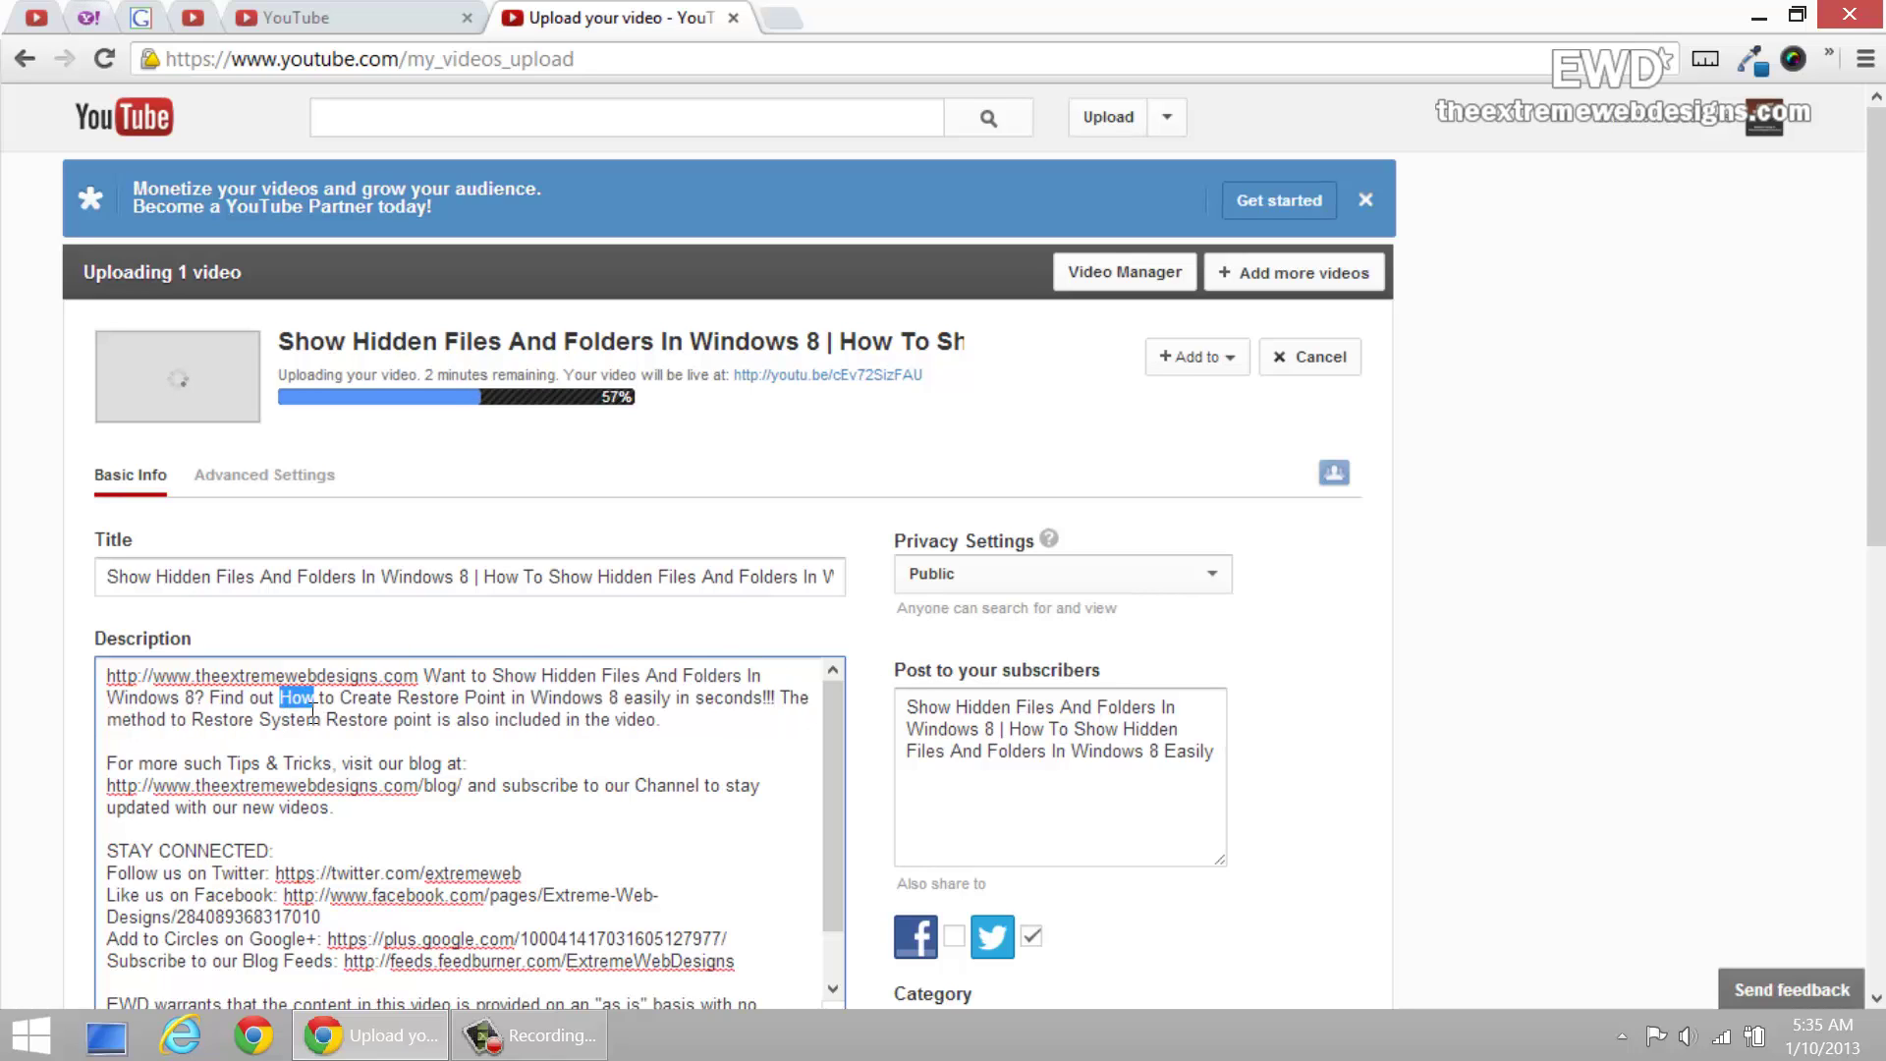
shift+click(619, 706)
key(ctrl+v)
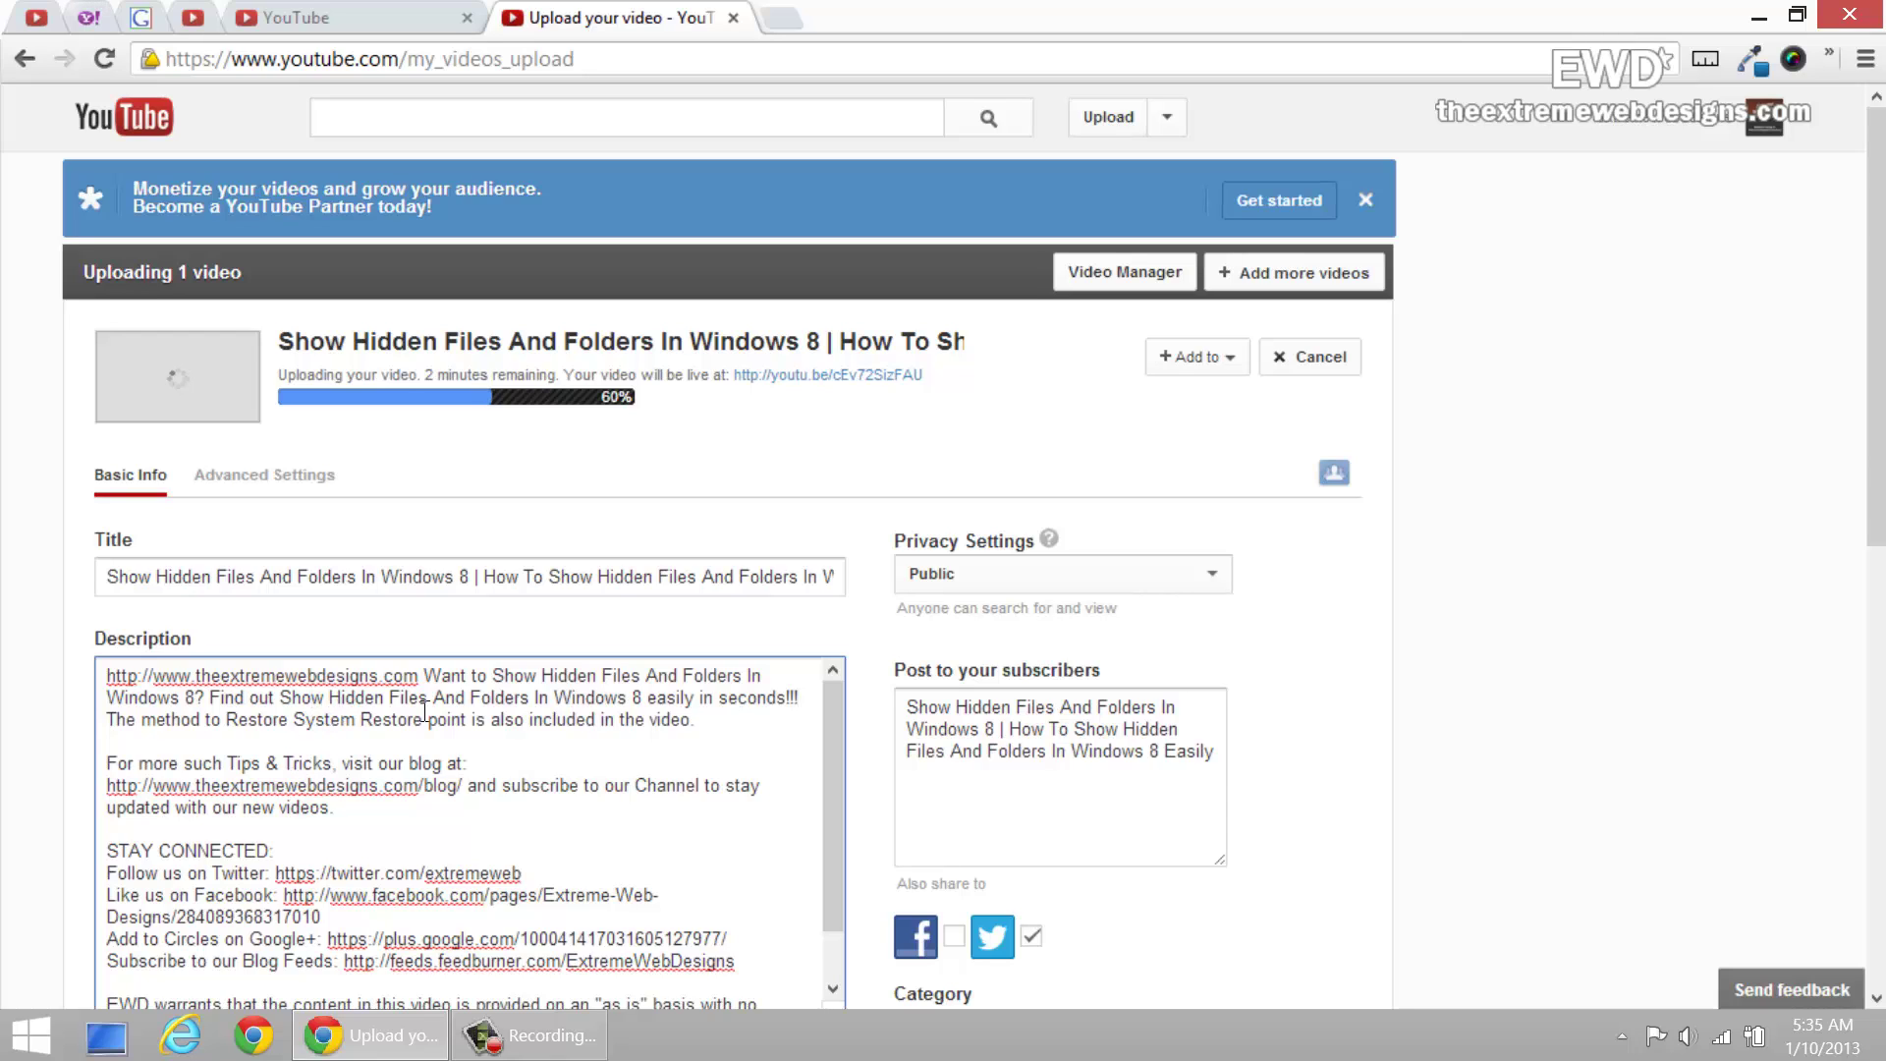
Insert 'How to' after 'Find out' and delete the restore-point method sentence.
click(277, 707)
text(H)
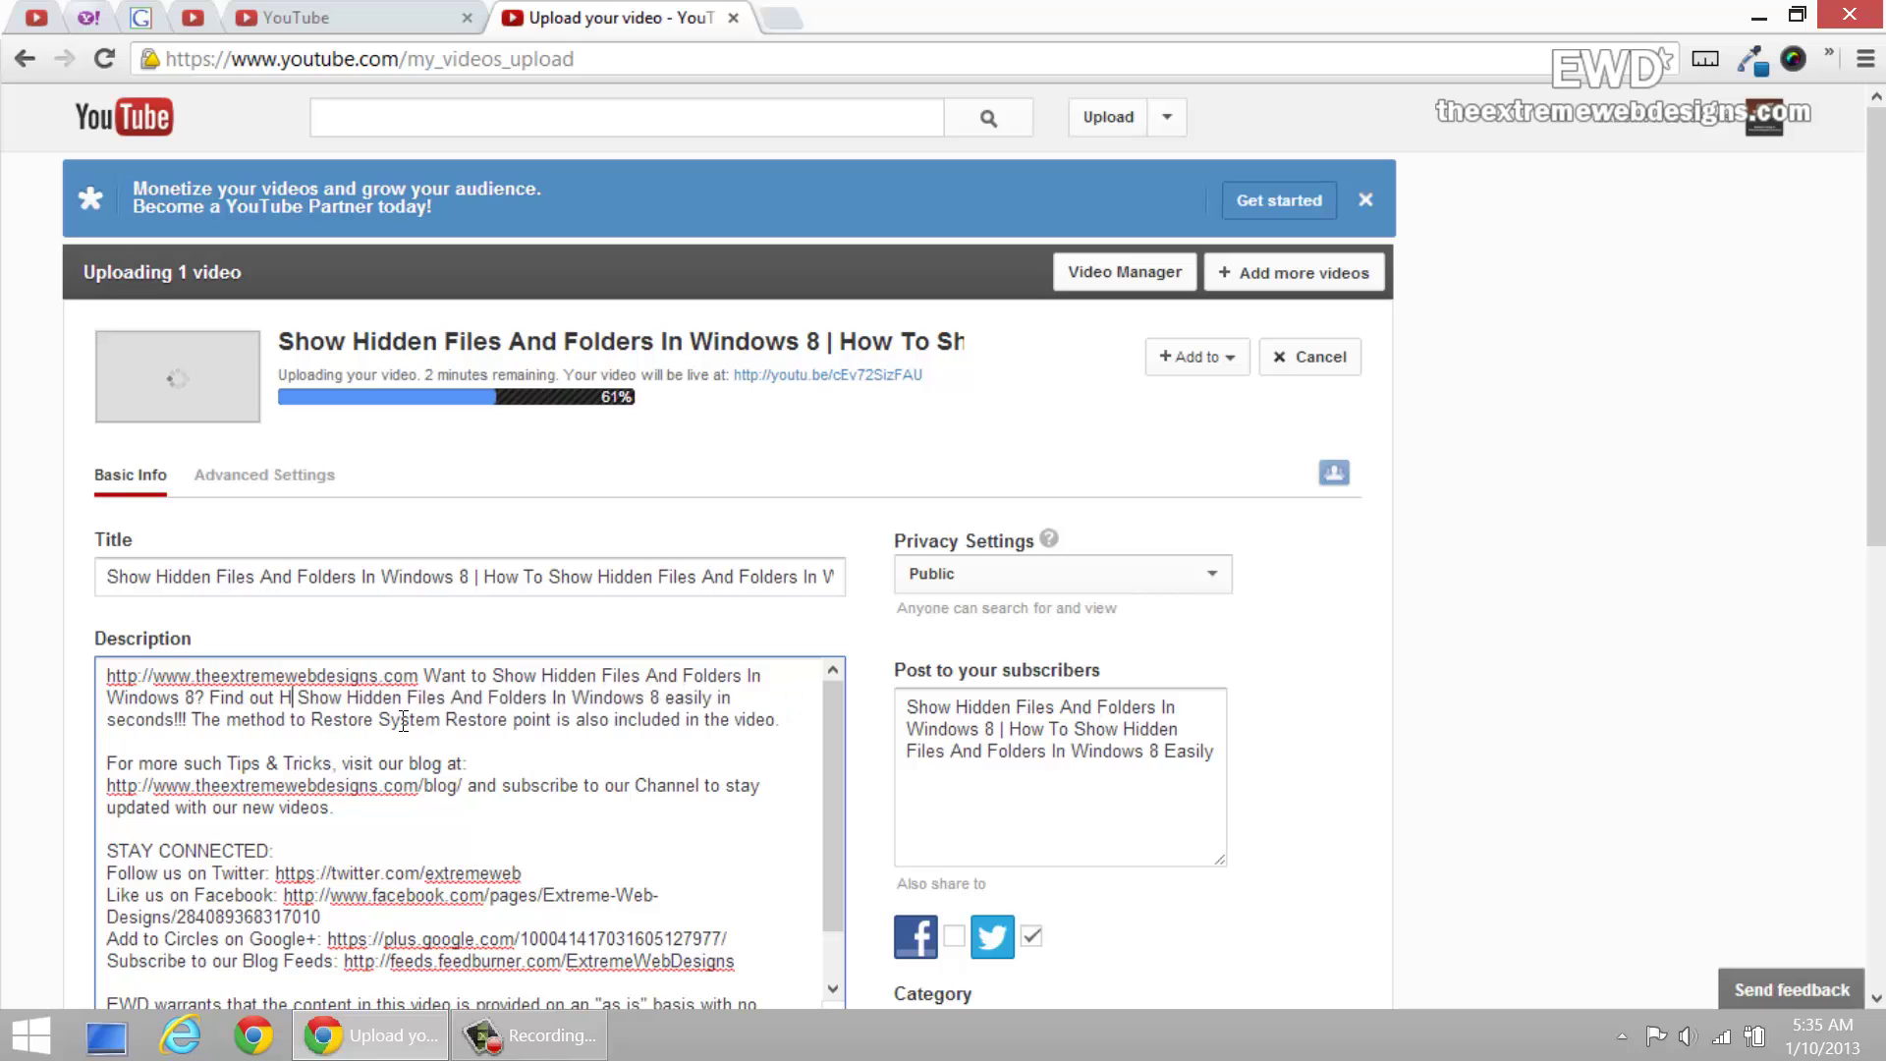
text(ow to)
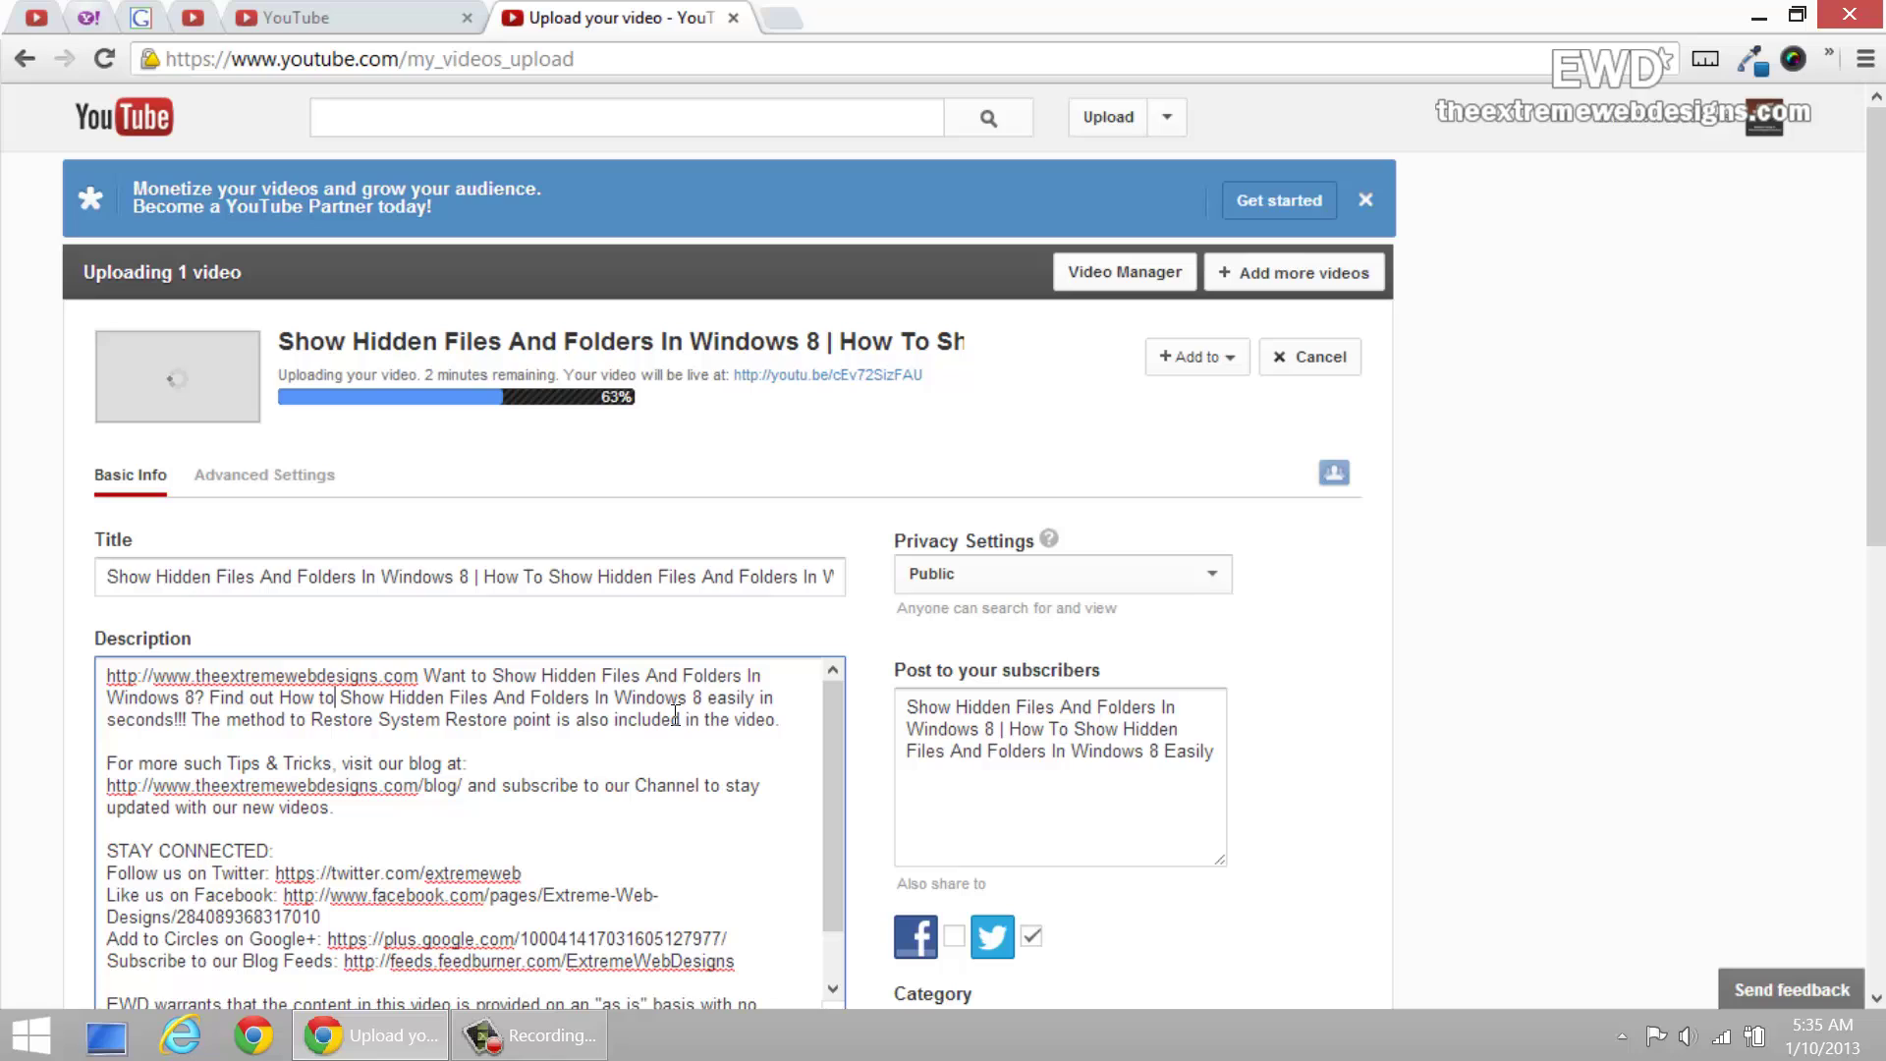
key(Down)
key(Home)
key(ctrl+Right)
key(shift+End)
key(BackSpace)
key(BackSpace)
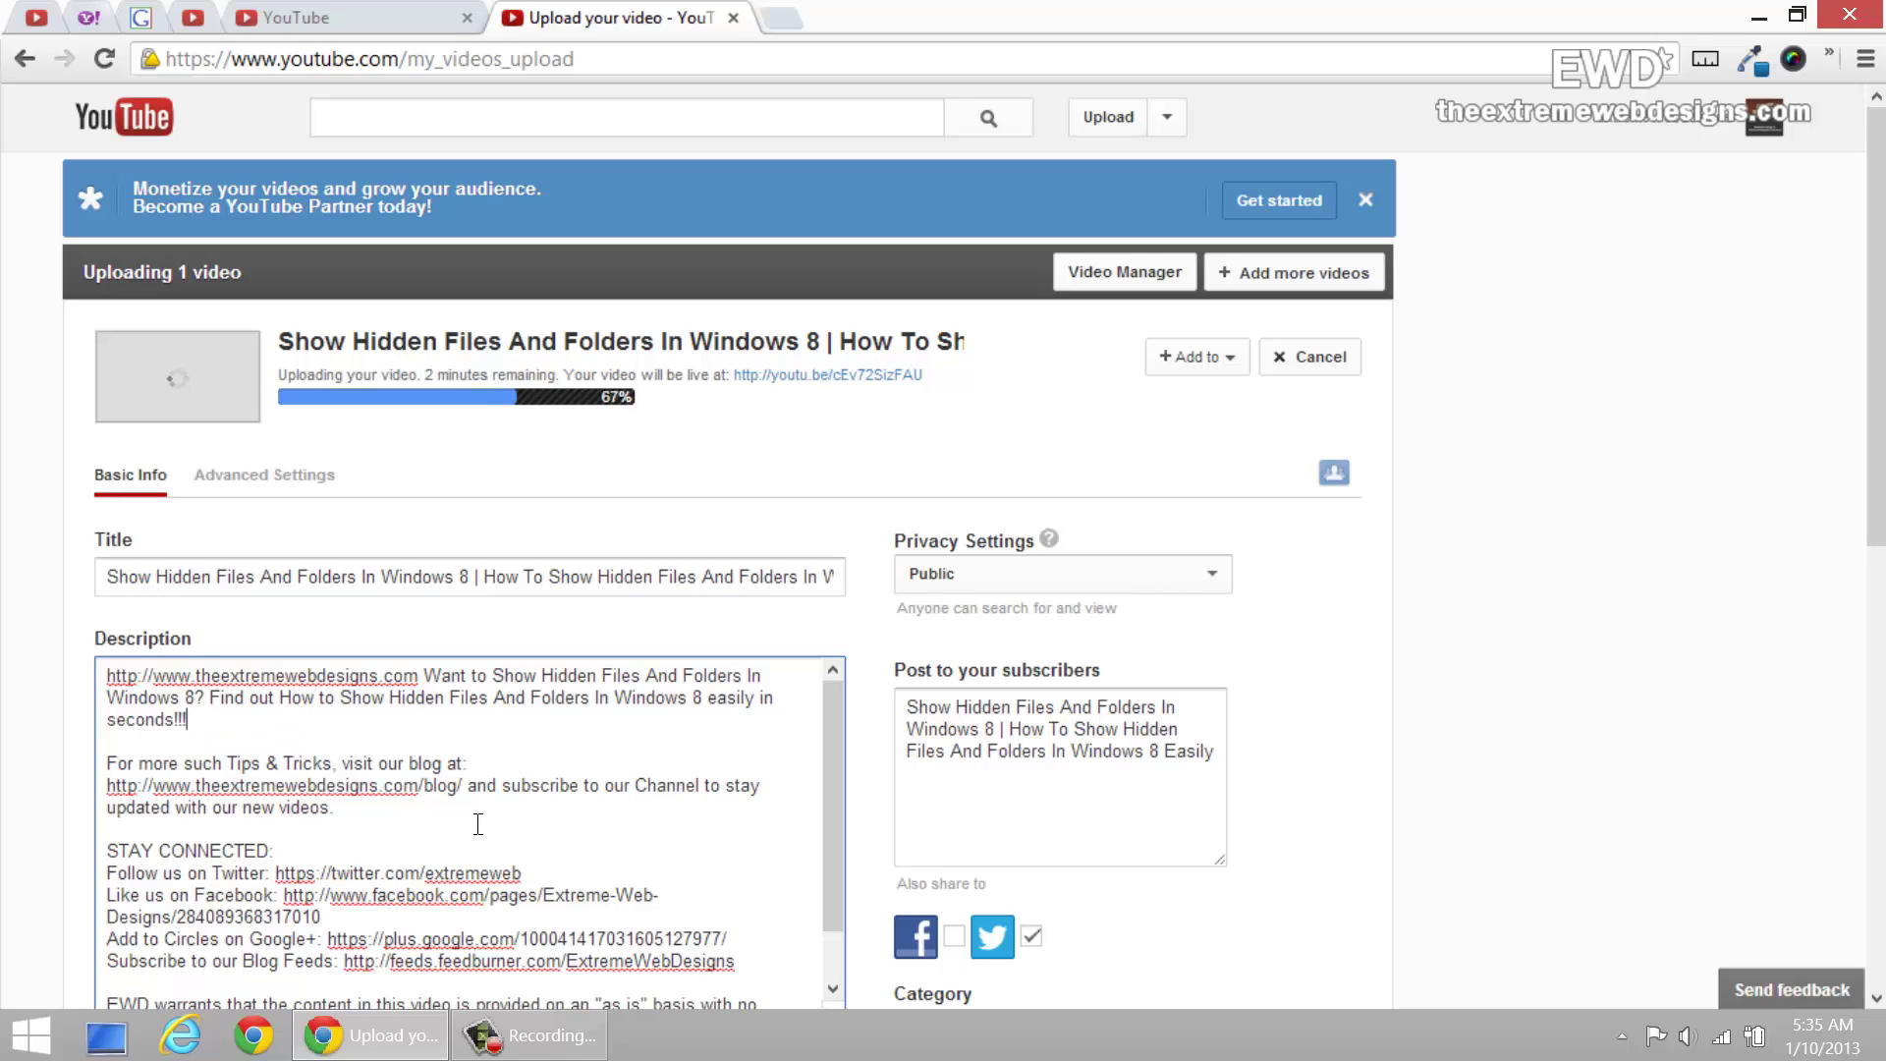
scroll(475, 825, down, 1)
scroll(16, 810, down, 2)
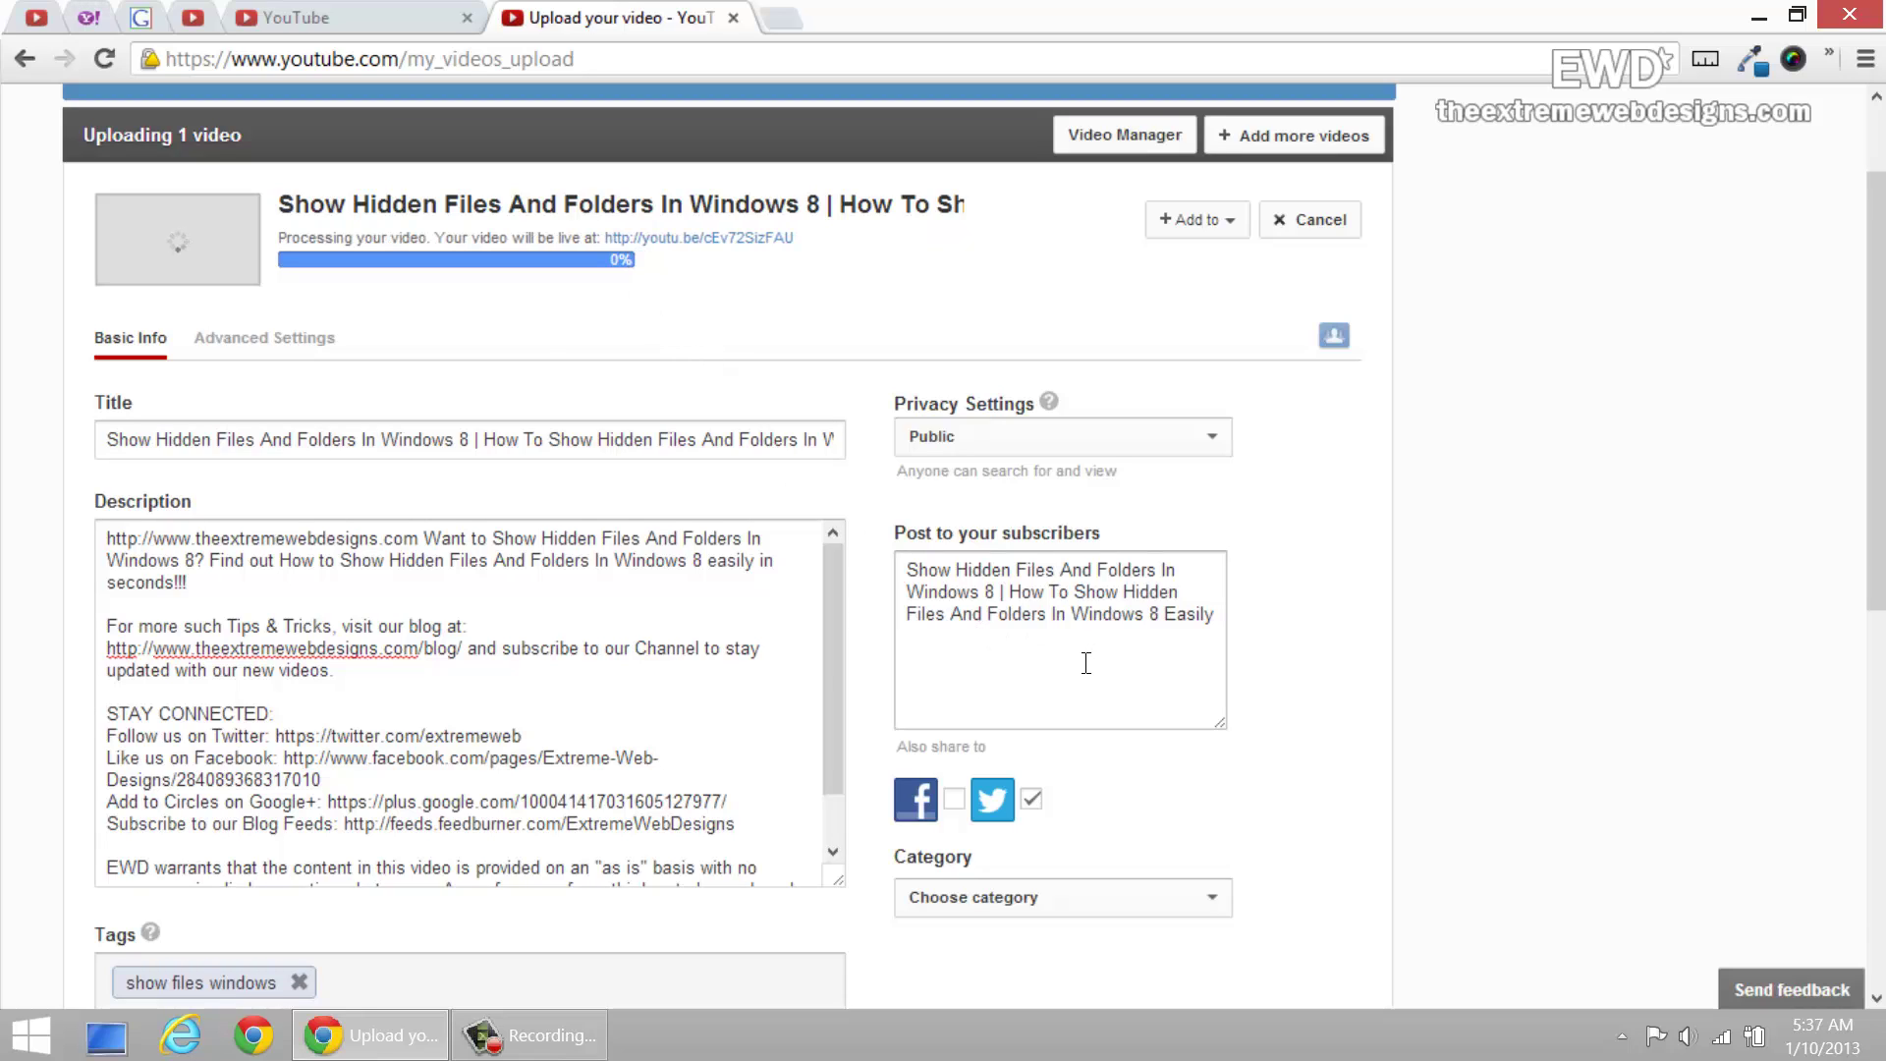
Select all the subscriber message text, leaving it greyed out while the upload finishes.
drag(1088, 614, 1095, 592)
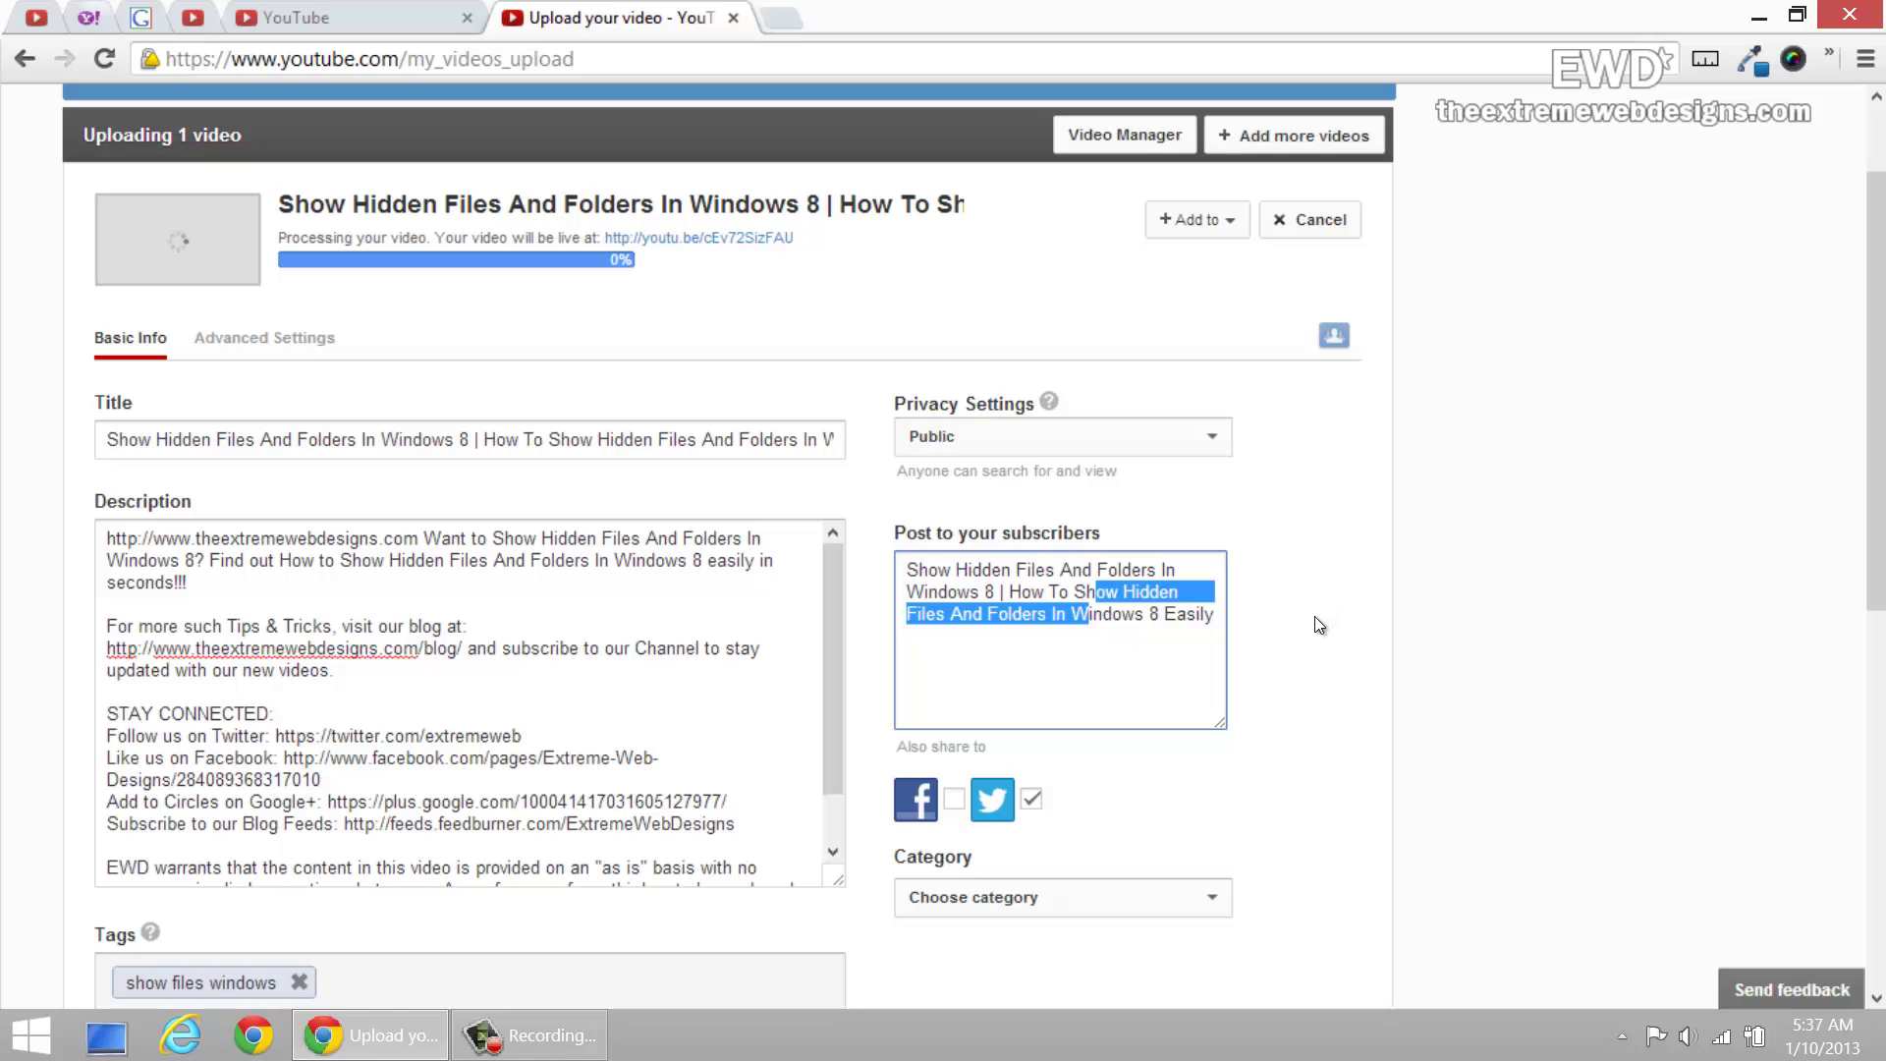
click(1106, 705)
key(ctrl+a)
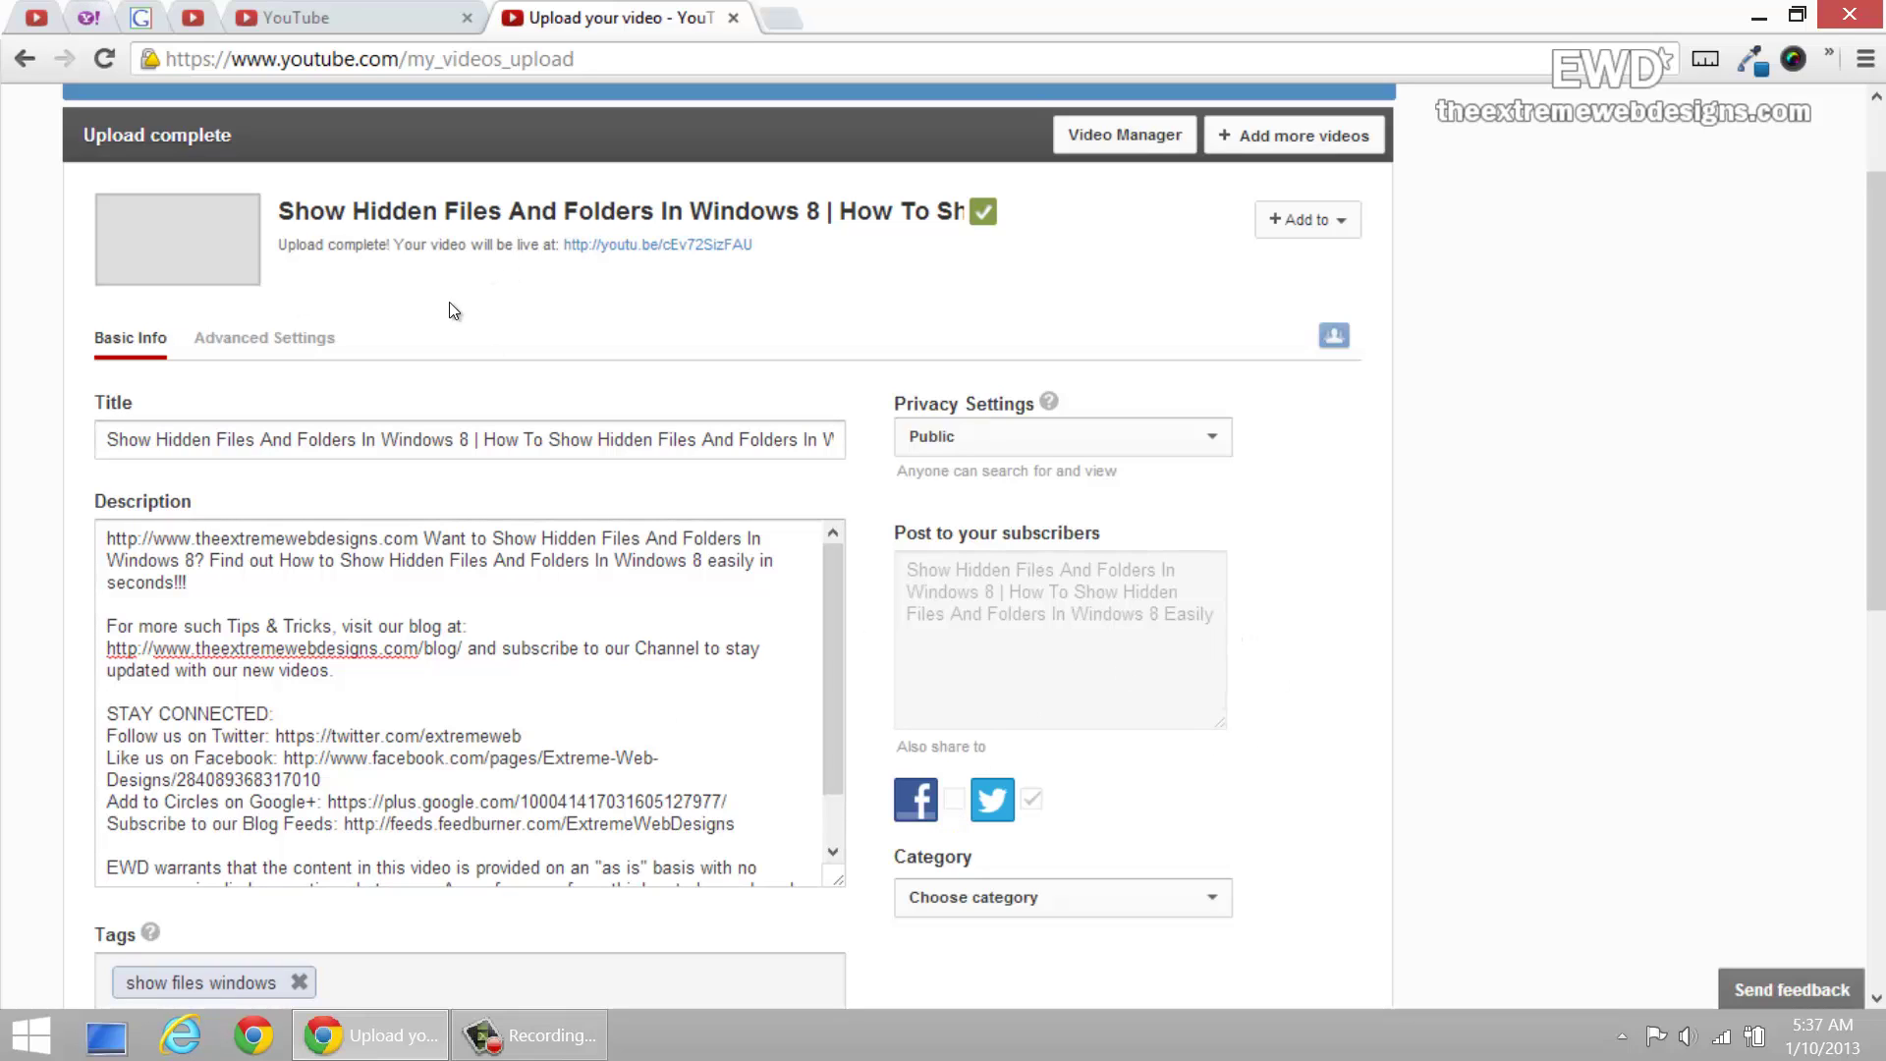
drag(269, 240, 835, 292)
click(333, 278)
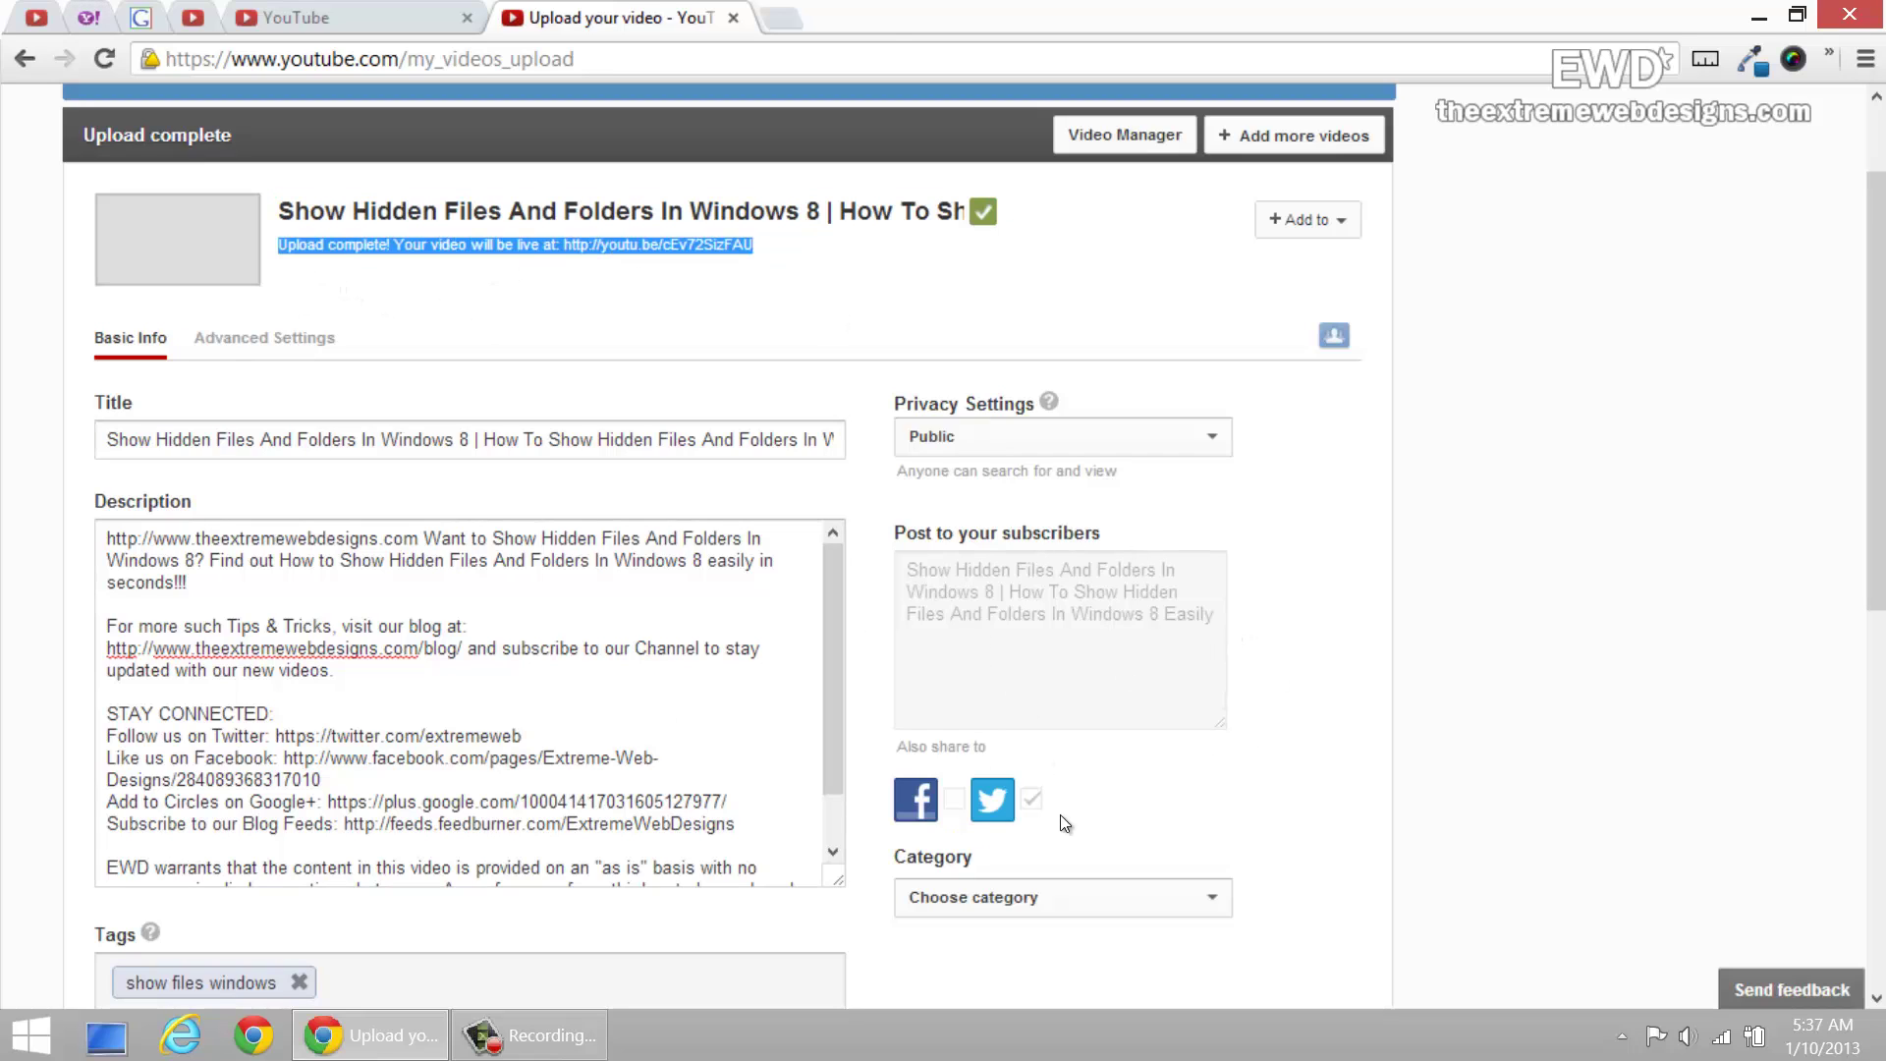
click(954, 803)
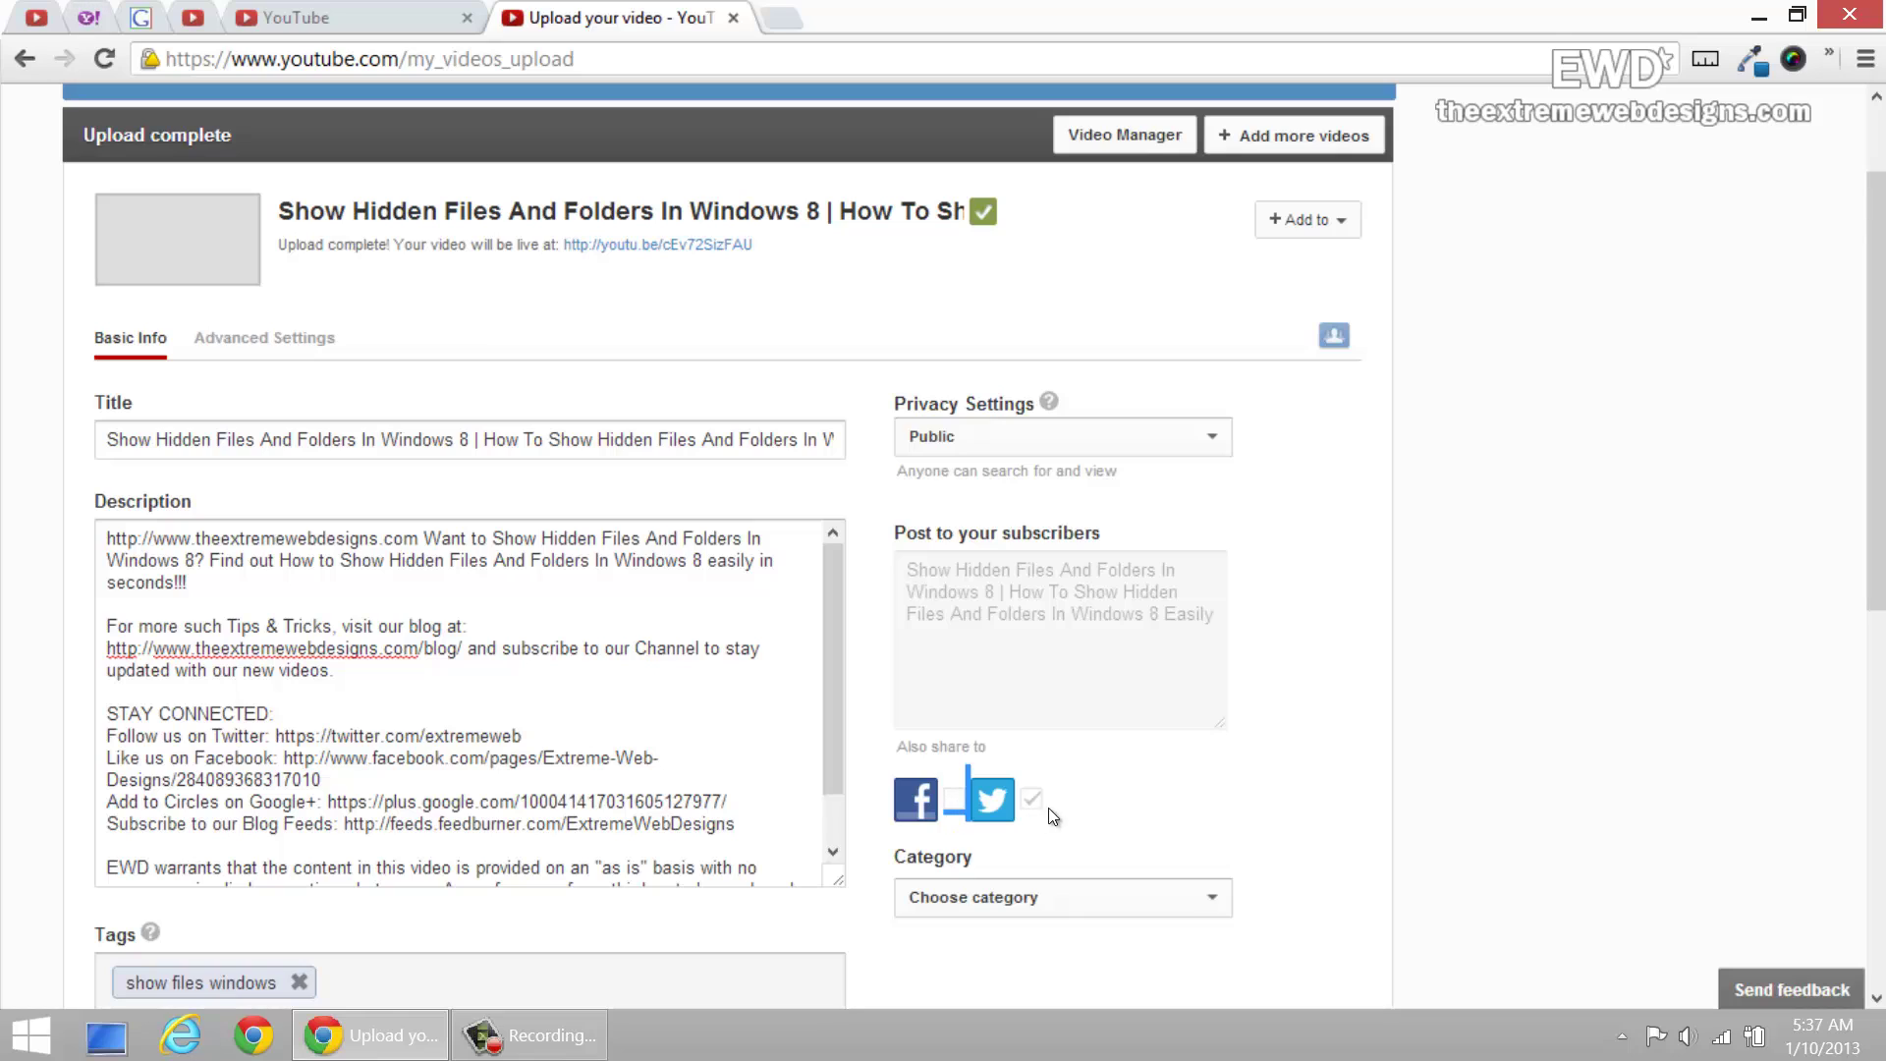